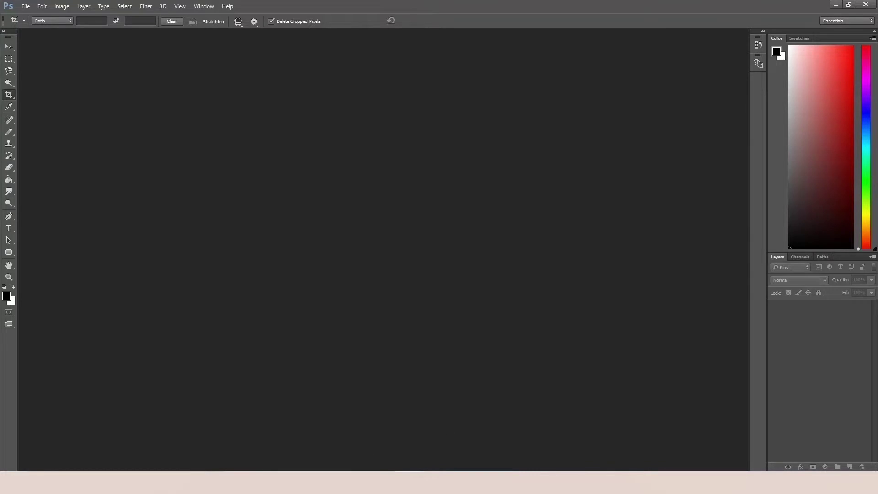
Preview the Seamless texture images folder, then bring up the blank SketchUp model.
{"action": "left_click", "coordinate": [232, 436]}
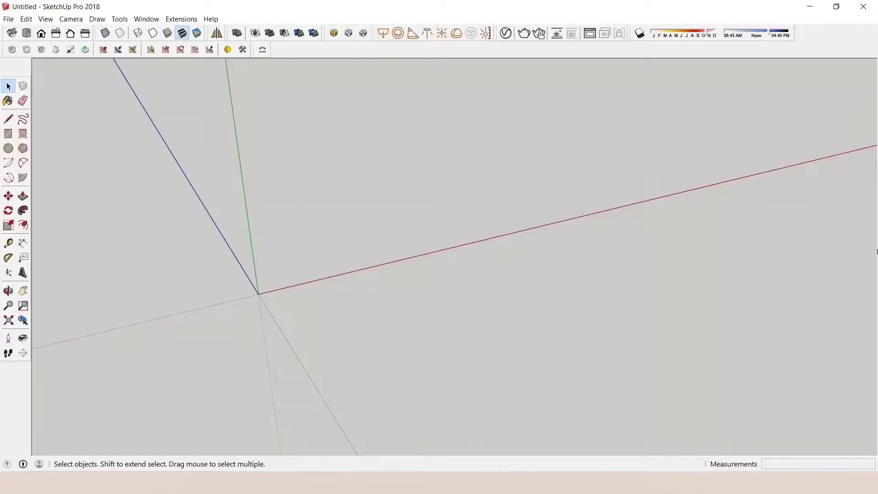
Draw a 4000 × 4000 mm rectangle starting at the origin.
{"action": "key", "text": "r"}
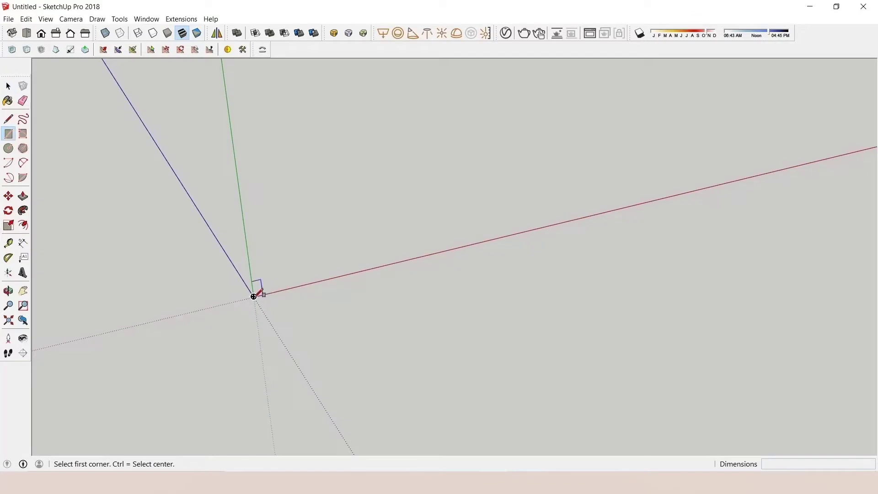
{"action": "left_click", "coordinate": [259, 294]}
{"action": "scroll", "coordinate": [276, 222], "scroll_direction": "up", "scroll_amount": 2}
{"action": "left_click_drag", "start_coordinate": [276, 222], "coordinate": [258, 263]}
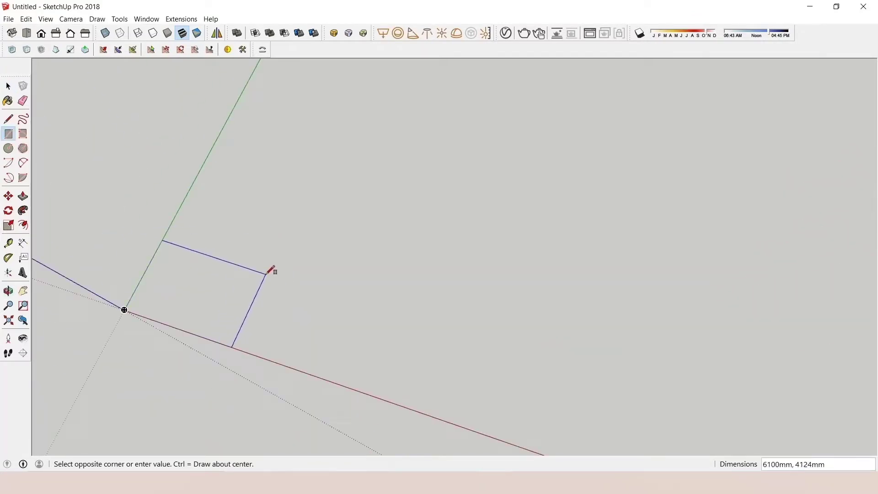
{"action": "type", "text": "4000,4000"}
{"action": "key", "text": "Return"}
{"action": "mouse_move", "coordinate": [167, 300]}
{"action": "left_mouse_down"}
{"action": "mouse_move", "coordinate": [314, 184]}
{"action": "mouse_move", "coordinate": [331, 250]}
{"action": "left_mouse_up"}
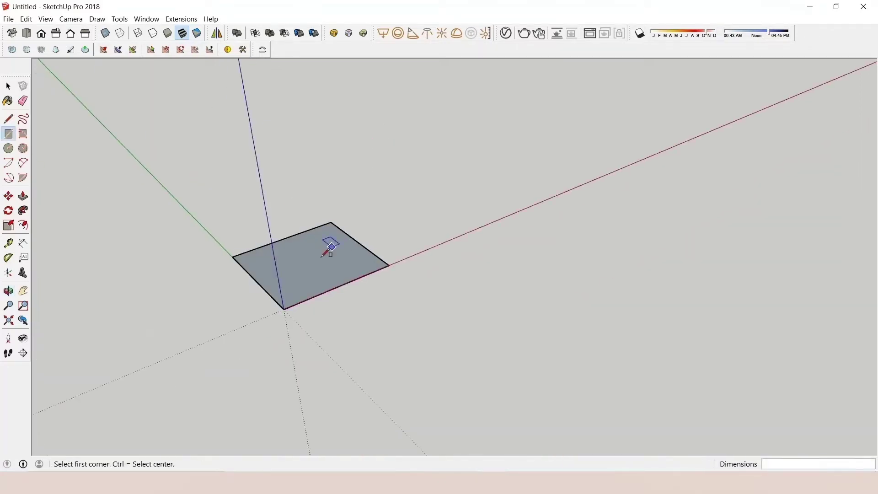
{"action": "scroll", "coordinate": [320, 266], "scroll_direction": "up", "scroll_amount": 3}
Push/pull the square face up 100 mm into a slab.
{"action": "key", "text": "p"}
{"action": "left_click", "coordinate": [306, 308]}
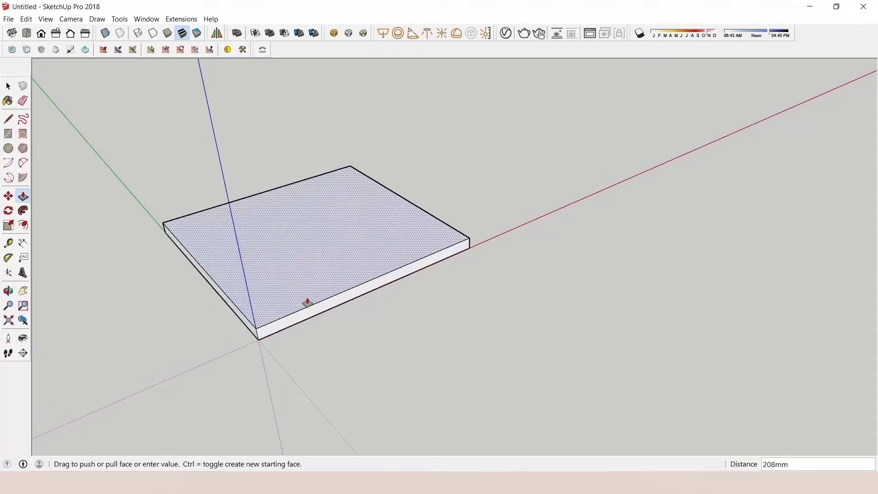
{"action": "type", "text": "100"}
{"action": "key", "text": "Return"}
{"action": "key", "text": "space"}
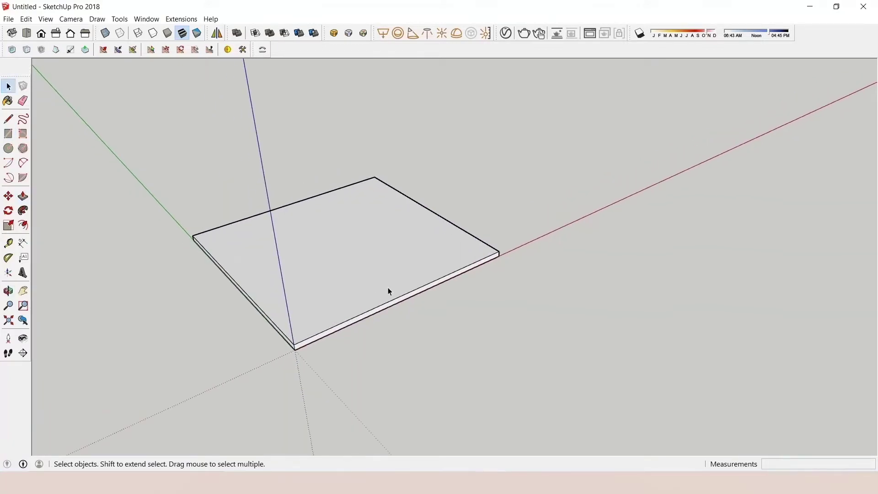
Create Material11 using the plaid texture 1.jpg at a 750 mm tile width.
{"action": "left_click", "coordinate": [8, 100]}
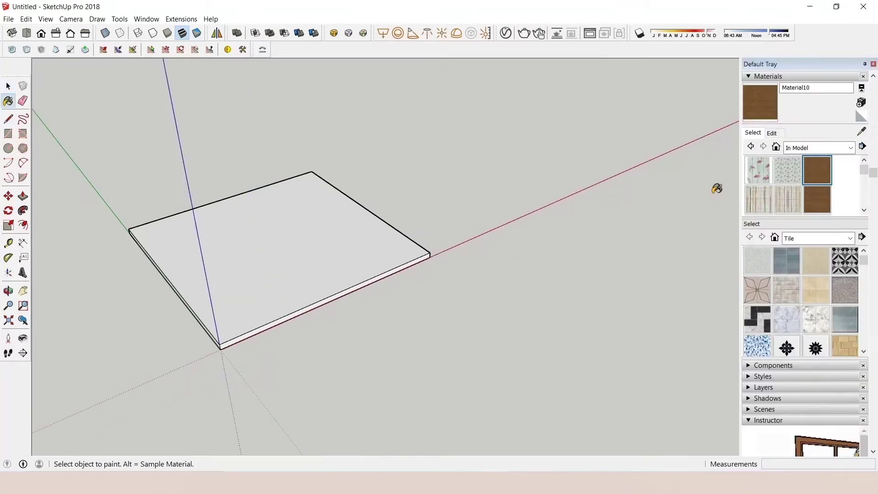
{"action": "left_click", "coordinate": [861, 115]}
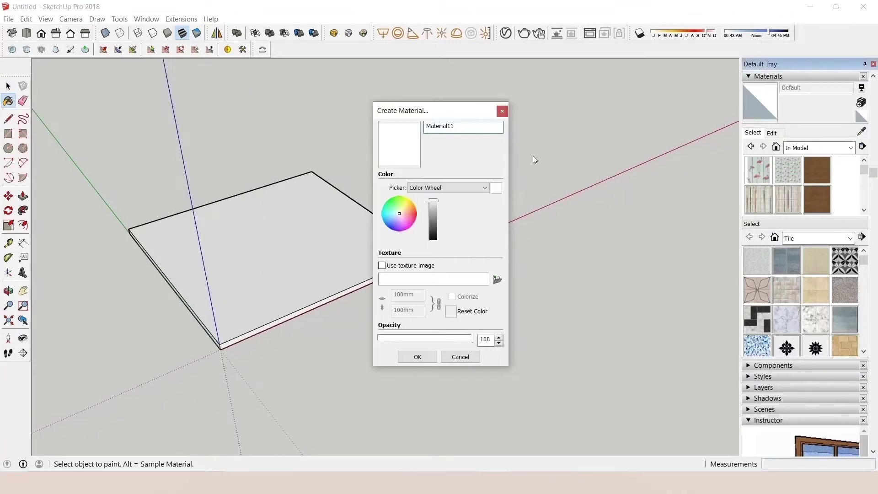
{"action": "left_click", "coordinate": [414, 265]}
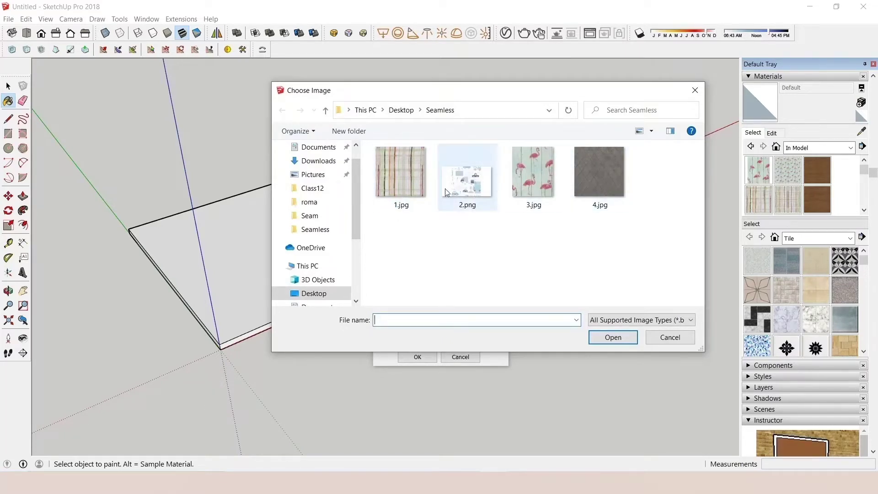
{"action": "left_click", "coordinate": [396, 183]}
{"action": "left_click", "coordinate": [613, 338]}
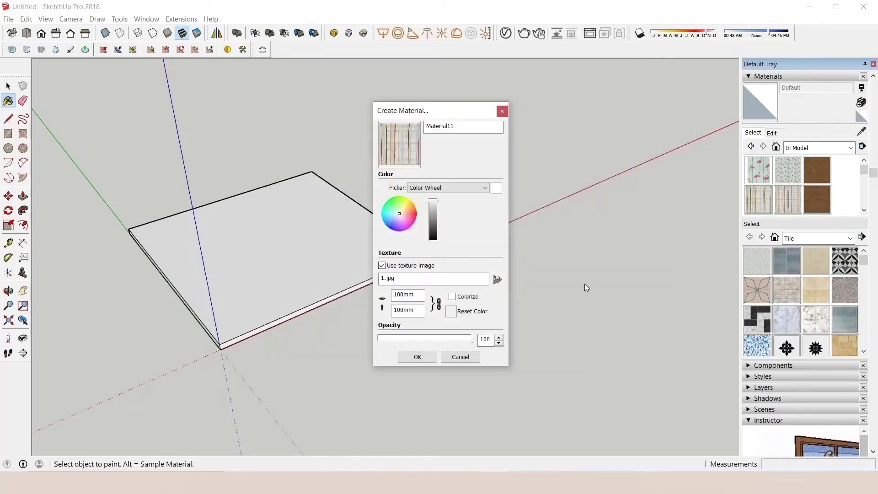
{"action": "type", "text": "750"}
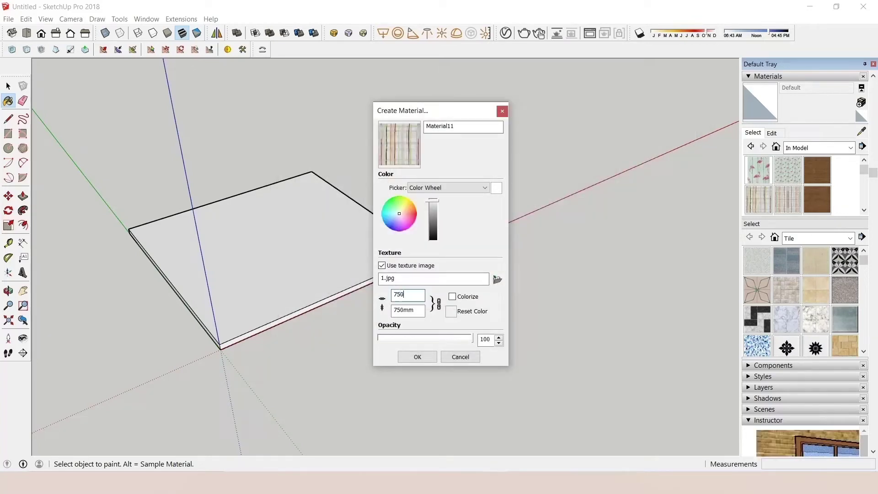
{"action": "left_click", "coordinate": [410, 359]}
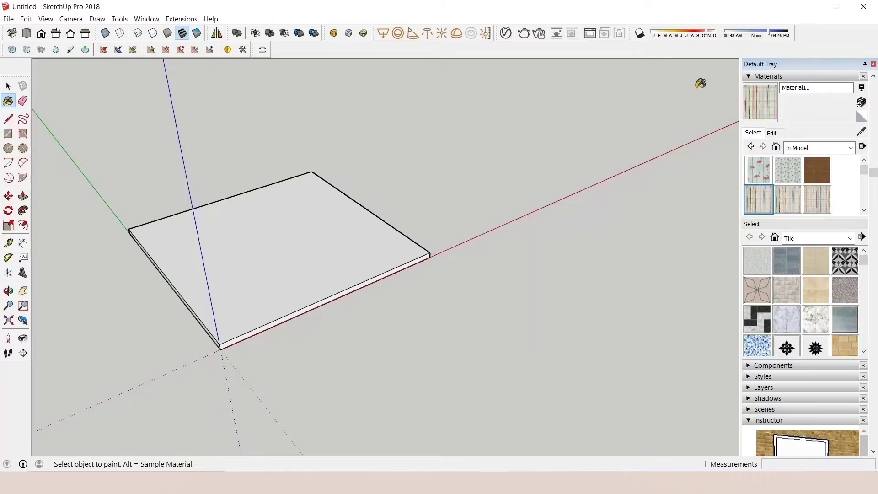
Paint the slab's top face with the plaid Material11.
{"action": "left_click", "coordinate": [348, 237]}
{"action": "scroll", "coordinate": [294, 264], "scroll_direction": "up", "scroll_amount": 5}
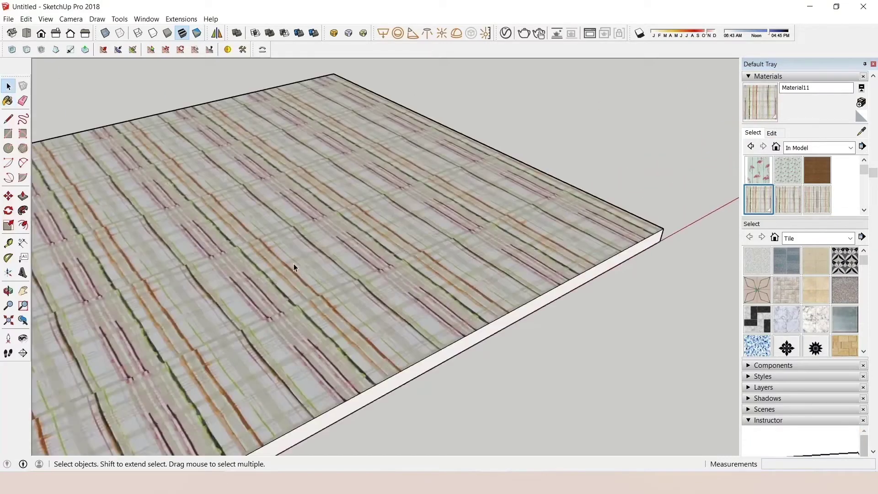
{"action": "left_click_drag", "start_coordinate": [294, 263], "coordinate": [441, 301]}
{"action": "key", "text": "space"}
Orbit and zoom across the slab to inspect the plaid tile seams.
{"action": "scroll", "coordinate": [469, 224], "scroll_direction": "down", "scroll_amount": 5}
{"action": "scroll", "coordinate": [326, 295], "scroll_direction": "up", "scroll_amount": 5}
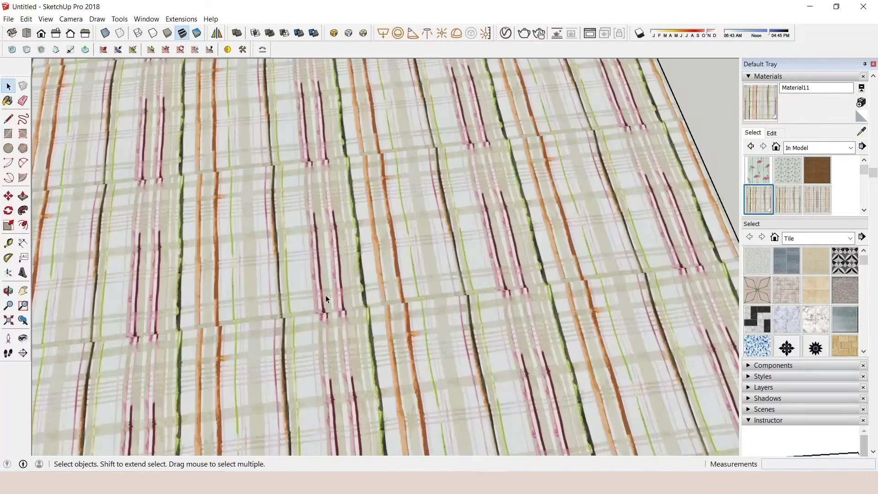
{"action": "scroll", "coordinate": [344, 311], "scroll_direction": "up", "scroll_amount": 3}
{"action": "mouse_move", "coordinate": [426, 306]}
{"action": "left_mouse_down"}
{"action": "mouse_move", "coordinate": [397, 317]}
{"action": "mouse_move", "coordinate": [418, 305]}
{"action": "mouse_move", "coordinate": [428, 194]}
{"action": "left_mouse_up"}
{"action": "left_click_drag", "start_coordinate": [530, 208], "coordinate": [460, 127]}
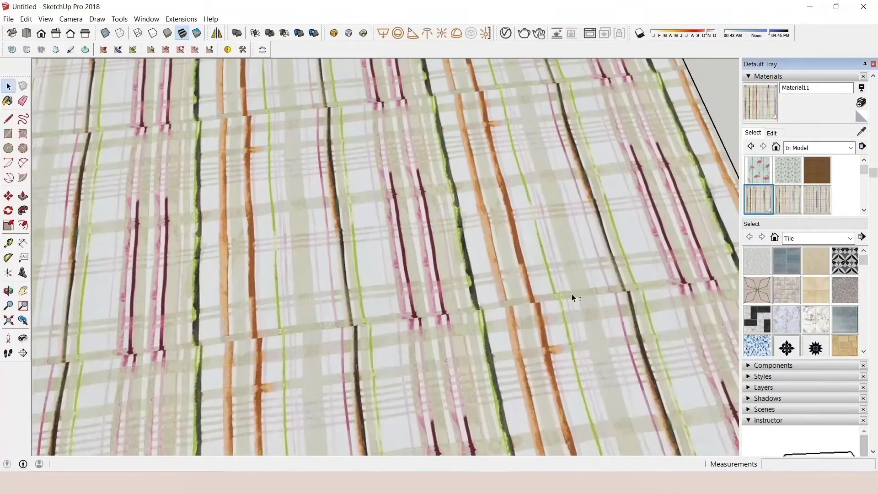
{"action": "scroll", "coordinate": [572, 293], "scroll_direction": "up", "scroll_amount": 2}
{"action": "scroll", "coordinate": [529, 279], "scroll_direction": "up", "scroll_amount": 3}
{"action": "scroll", "coordinate": [551, 302], "scroll_direction": "up", "scroll_amount": 2}
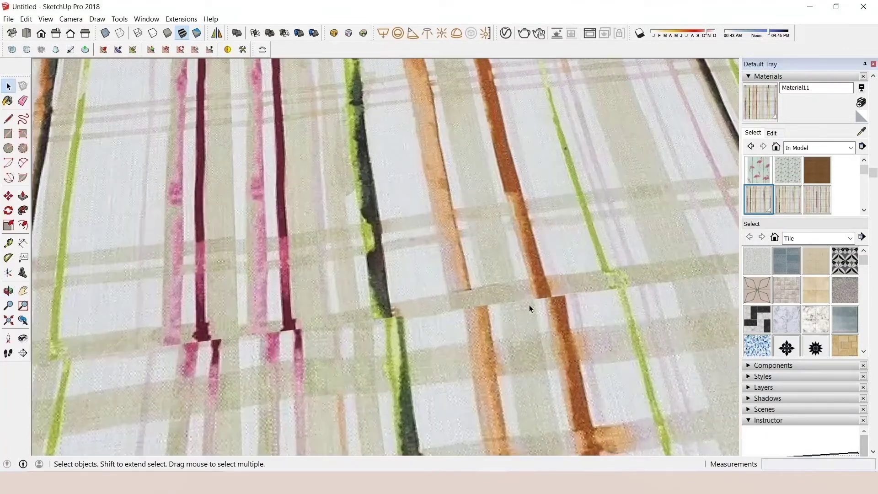
{"action": "scroll", "coordinate": [627, 224], "scroll_direction": "down", "scroll_amount": 3}
{"action": "mouse_move", "coordinate": [626, 225]}
{"action": "left_mouse_down"}
{"action": "mouse_move", "coordinate": [463, 187]}
{"action": "mouse_move", "coordinate": [420, 280]}
{"action": "left_mouse_up"}
{"action": "scroll", "coordinate": [463, 187], "scroll_direction": "down", "scroll_amount": 3}
{"action": "scroll", "coordinate": [320, 209], "scroll_direction": "up", "scroll_amount": 3}
{"action": "scroll", "coordinate": [321, 209], "scroll_direction": "up", "scroll_amount": 2}
{"action": "scroll", "coordinate": [319, 151], "scroll_direction": "up", "scroll_amount": 2}
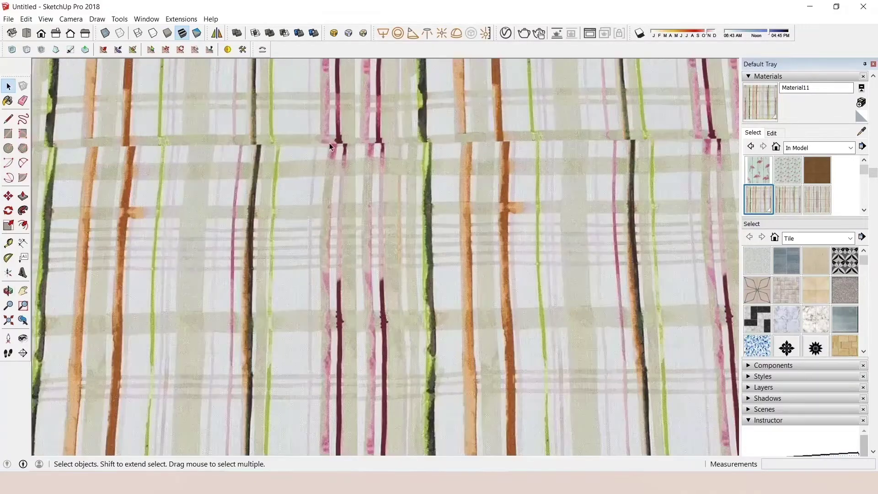
{"action": "scroll", "coordinate": [358, 150], "scroll_direction": "up", "scroll_amount": 2}
{"action": "scroll", "coordinate": [535, 176], "scroll_direction": "down", "scroll_amount": 2}
{"action": "mouse_move", "coordinate": [535, 176]}
{"action": "left_mouse_down"}
{"action": "mouse_move", "coordinate": [292, 177]}
{"action": "mouse_move", "coordinate": [594, 176]}
{"action": "mouse_move", "coordinate": [380, 163]}
{"action": "left_mouse_up"}
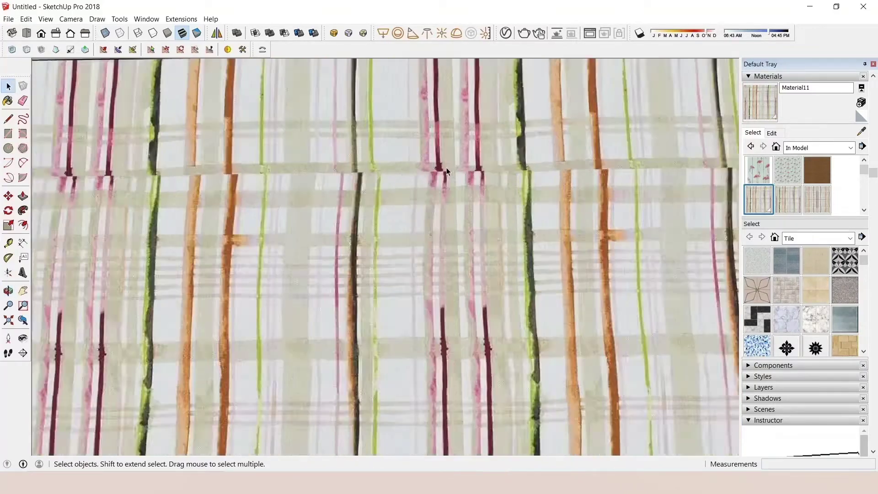
{"action": "scroll", "coordinate": [446, 168], "scroll_direction": "up", "scroll_amount": 2}
{"action": "scroll", "coordinate": [432, 147], "scroll_direction": "up", "scroll_amount": 2}
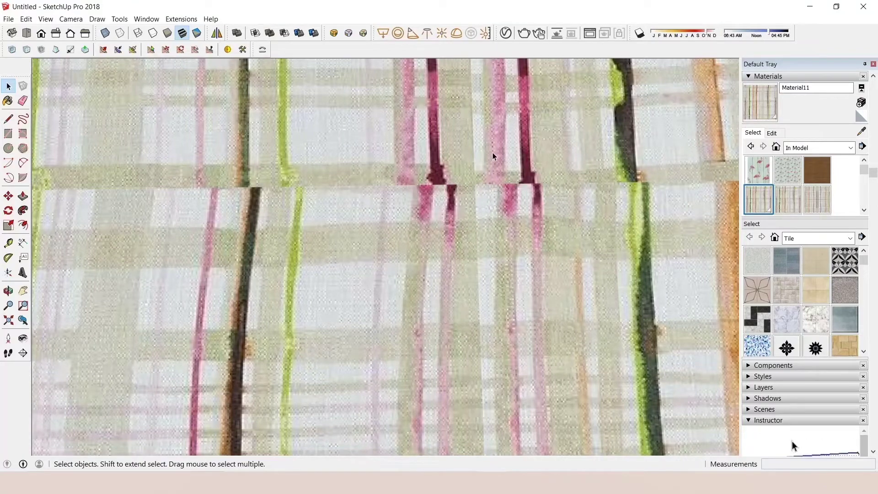
{"action": "scroll", "coordinate": [523, 216], "scroll_direction": "down", "scroll_amount": 2}
{"action": "left_click_drag", "start_coordinate": [523, 216], "coordinate": [391, 190]}
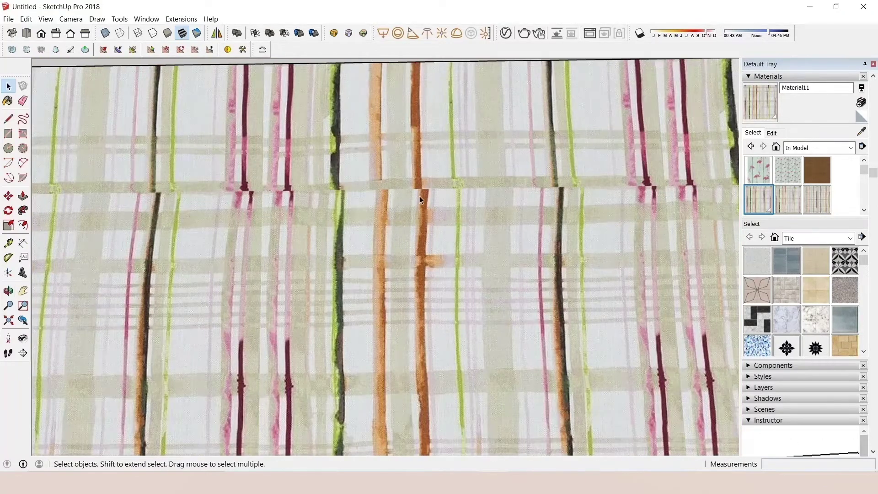
{"action": "scroll", "coordinate": [422, 191], "scroll_direction": "up", "scroll_amount": 2}
{"action": "scroll", "coordinate": [430, 169], "scroll_direction": "down", "scroll_amount": 2}
{"action": "scroll", "coordinate": [391, 151], "scroll_direction": "down", "scroll_amount": 3}
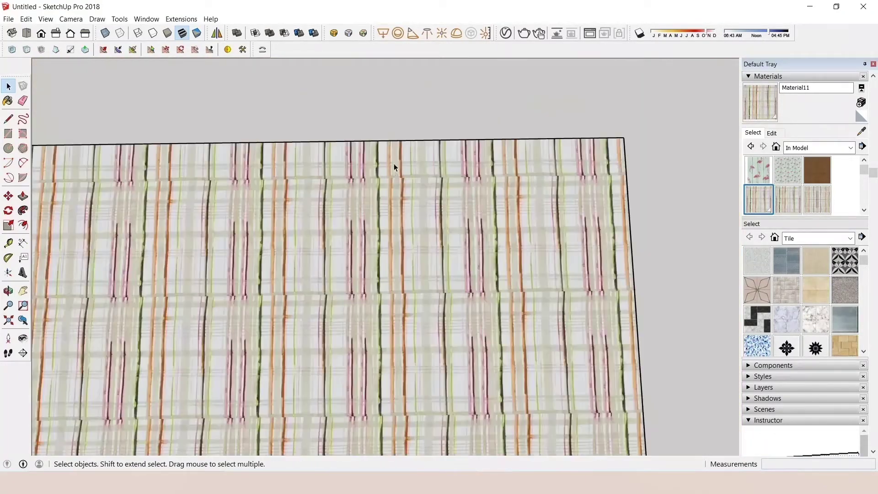
{"action": "scroll", "coordinate": [394, 163], "scroll_direction": "down", "scroll_amount": 2}
{"action": "left_click_drag", "start_coordinate": [384, 311], "coordinate": [375, 192]}
{"action": "scroll", "coordinate": [369, 218], "scroll_direction": "up", "scroll_amount": 2}
{"action": "scroll", "coordinate": [378, 204], "scroll_direction": "down", "scroll_amount": 2}
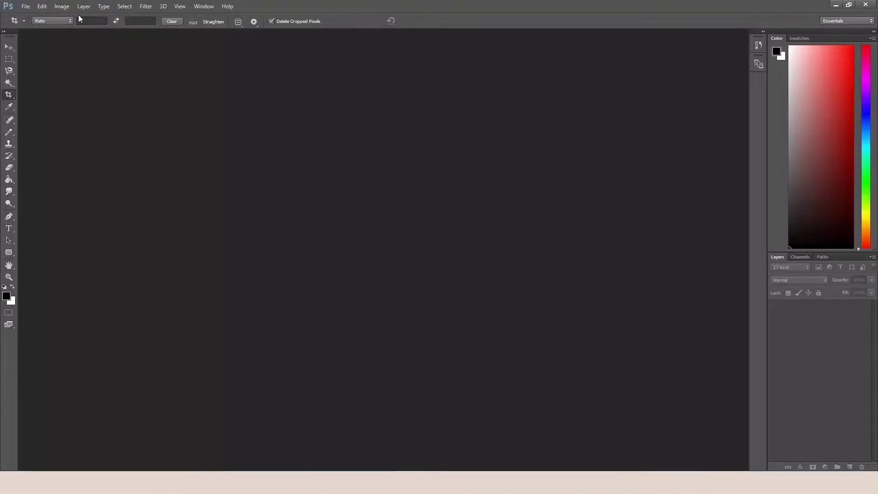
Open the plaid image 1.jpg and pick the Rectangular Marquee tool.
{"action": "left_click", "coordinate": [32, 7]}
{"action": "left_click", "coordinate": [31, 25]}
{"action": "double_click", "coordinate": [128, 85]}
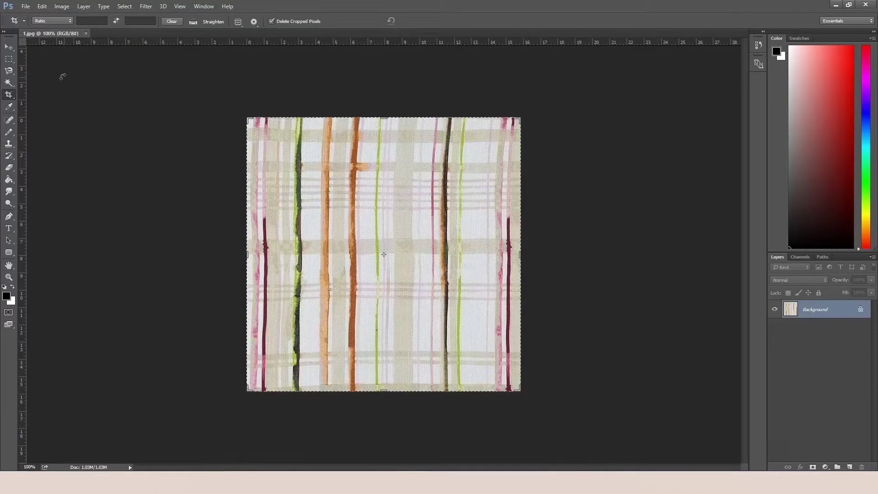
{"action": "left_click", "coordinate": [12, 61]}
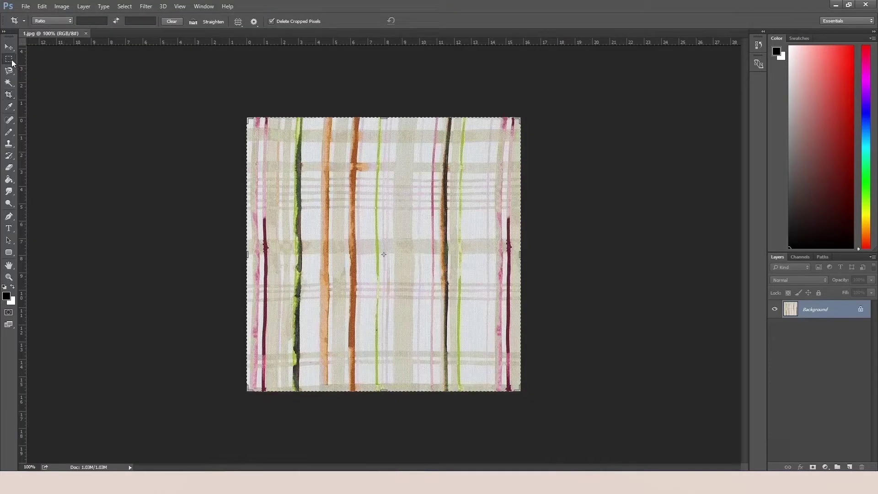
Create a new transparent 1000 × 1000 pixel document.
{"action": "left_click", "coordinate": [26, 6]}
{"action": "left_click", "coordinate": [40, 16]}
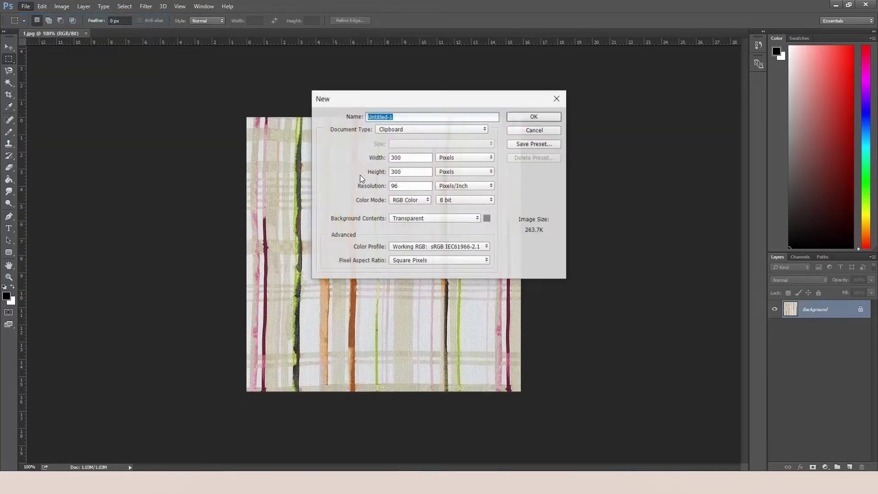
{"action": "double_click", "coordinate": [407, 158]}
{"action": "type", "text": "1000"}
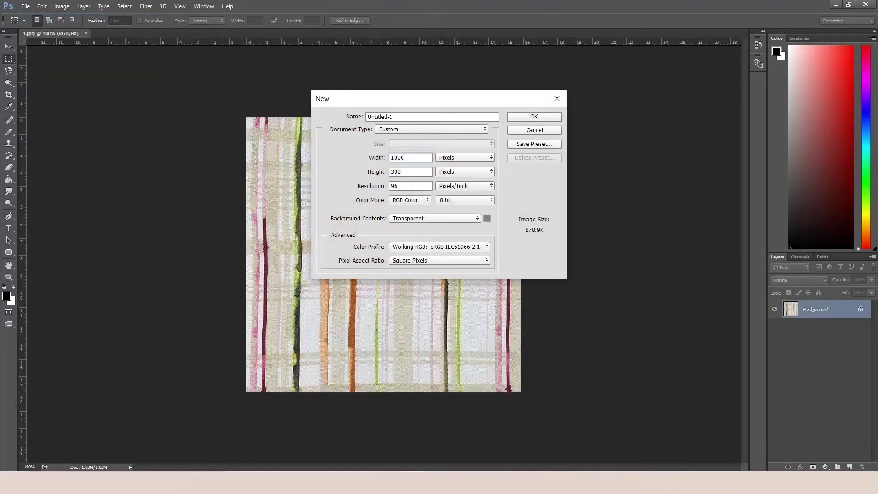
{"action": "double_click", "coordinate": [409, 173]}
{"action": "type", "text": "1"}
{"action": "type", "text": "000"}
{"action": "left_click", "coordinate": [523, 118]}
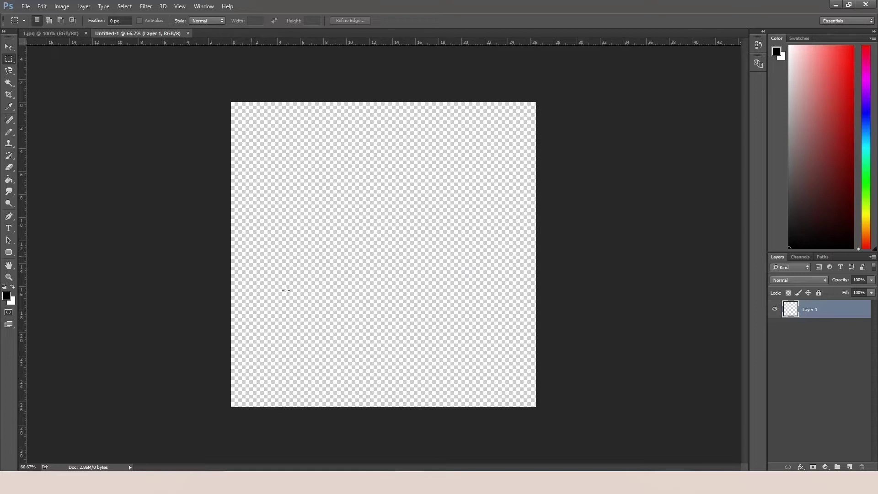
Paste the plaid into Untitled-1 and scale it to 60% width.
{"action": "left_click", "coordinate": [51, 33]}
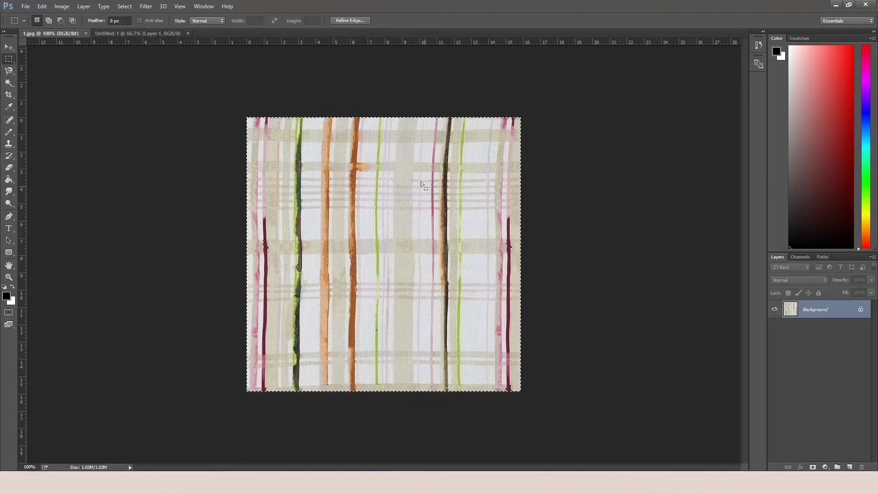
{"action": "left_click", "coordinate": [128, 30]}
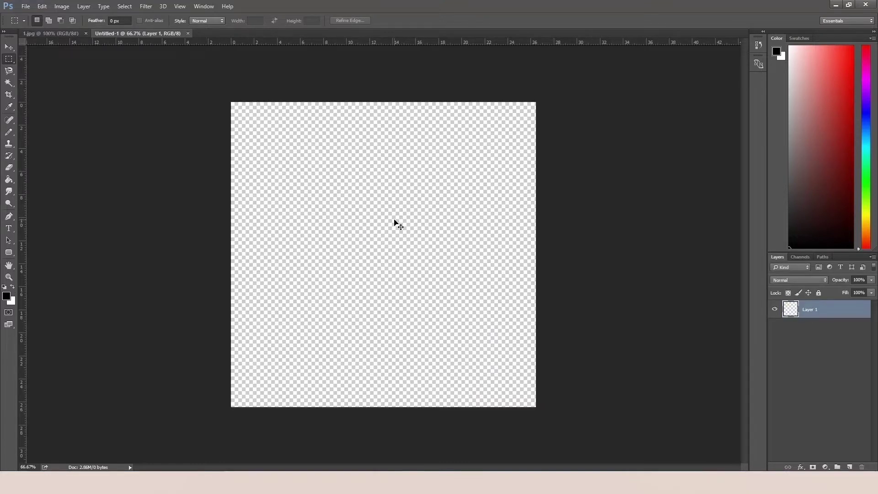
{"action": "key", "text": "ctrl+v"}
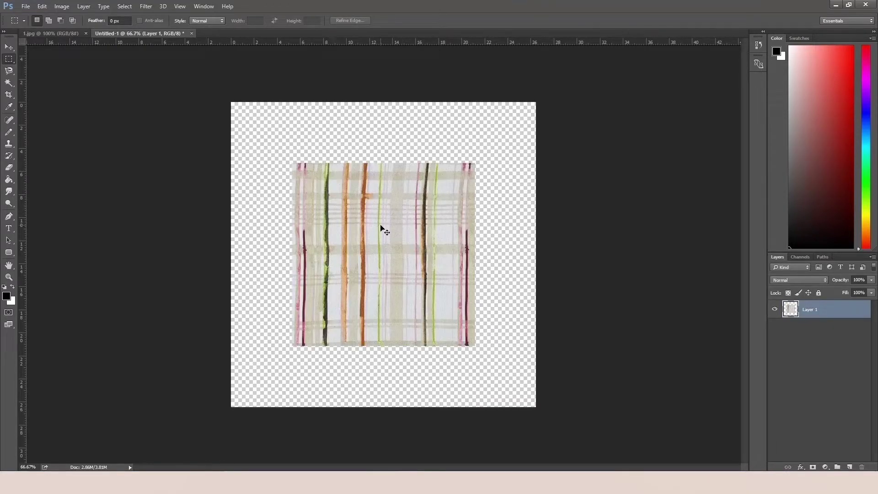
{"action": "key", "text": "ctrl+t"}
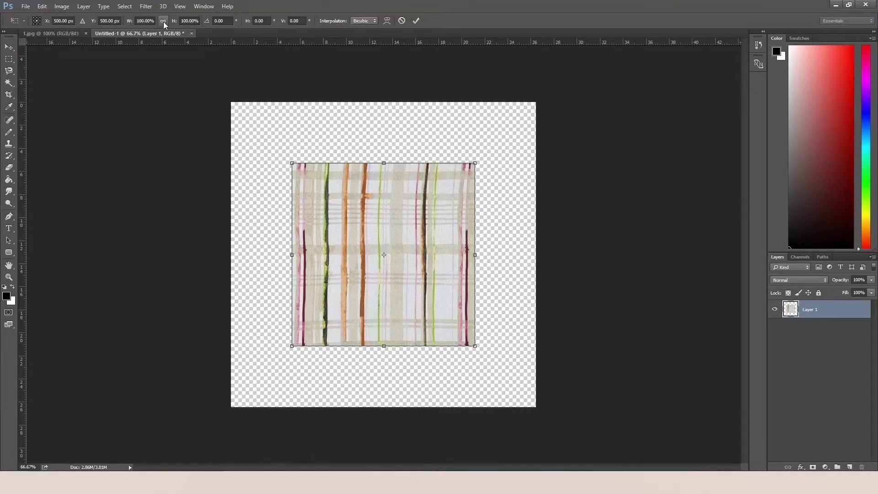
{"action": "type", "text": "60"}
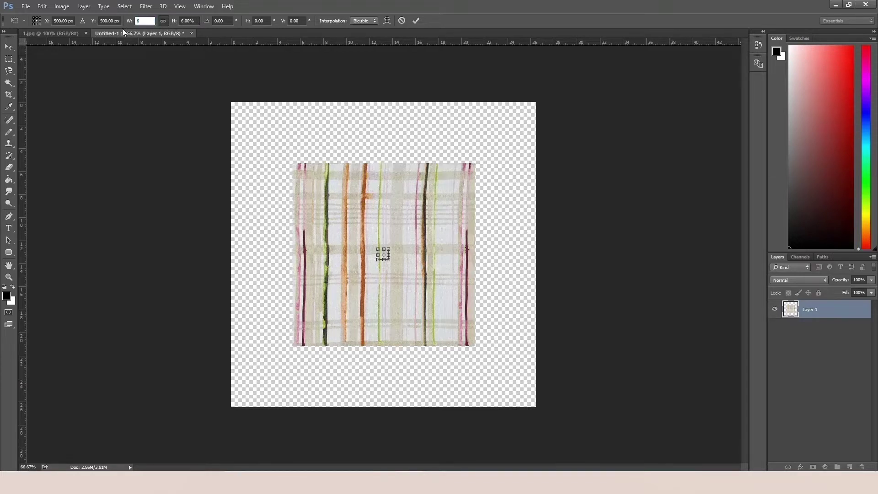
{"action": "left_click", "coordinate": [9, 59]}
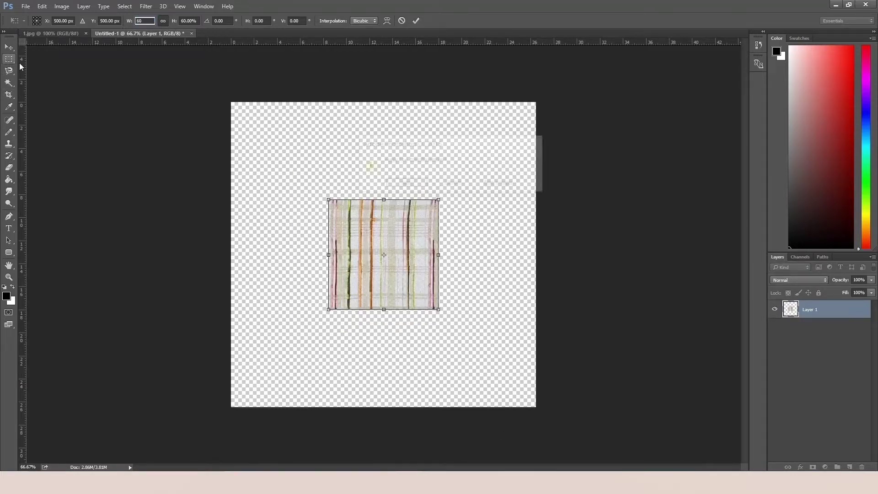
{"action": "left_click", "coordinate": [401, 183]}
Move the plaid tile to the upper left and duplicate it into a 2×2 grid of layers.
{"action": "mouse_move", "coordinate": [407, 240]}
{"action": "left_mouse_down"}
{"action": "mouse_move", "coordinate": [341, 174]}
{"action": "mouse_move", "coordinate": [446, 199]}
{"action": "mouse_move", "coordinate": [313, 294]}
{"action": "mouse_move", "coordinate": [443, 298]}
{"action": "left_mouse_up"}
{"action": "key", "text": "ctrl+j"}
{"action": "key", "text": "ctrl+j"}
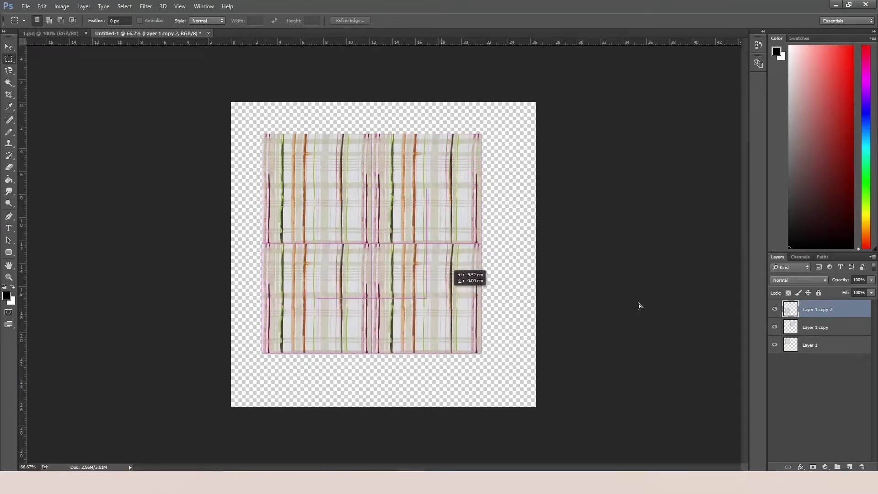
{"action": "key", "text": "ctrl+j"}
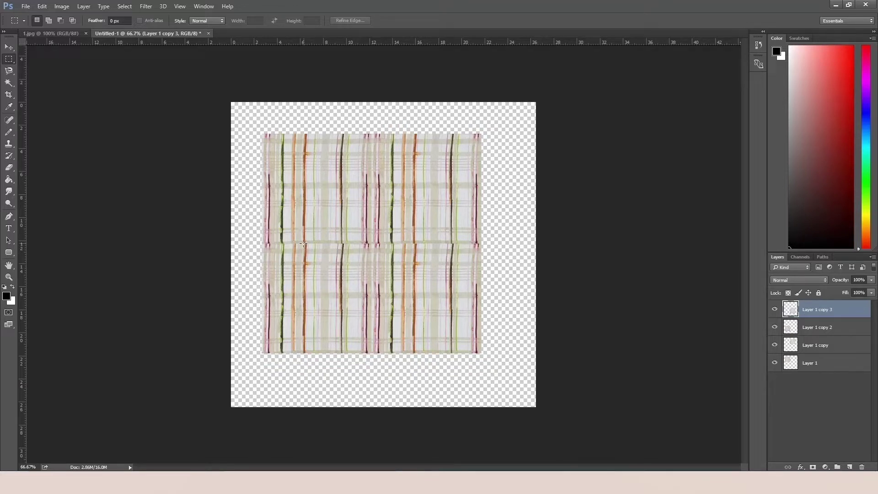
{"action": "left_click", "coordinate": [823, 364]}
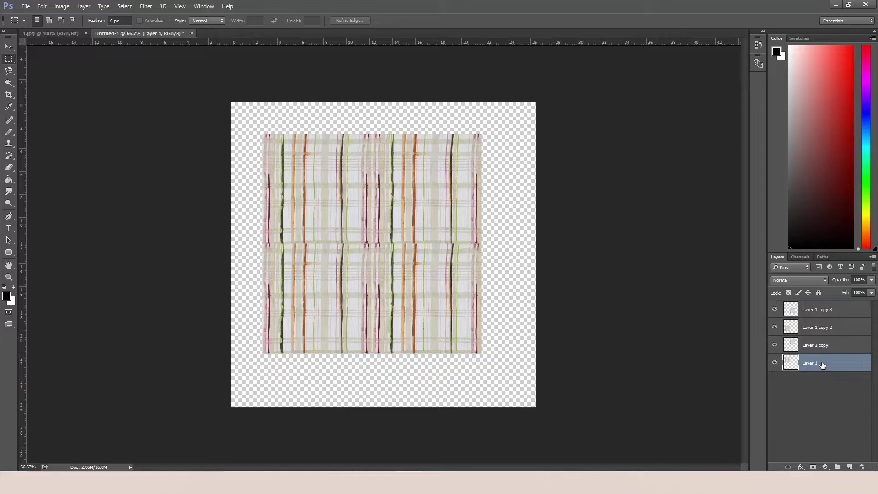
Flip the upper-right tile (Layer 1 copy) horizontally.
{"action": "left_click", "coordinate": [820, 346]}
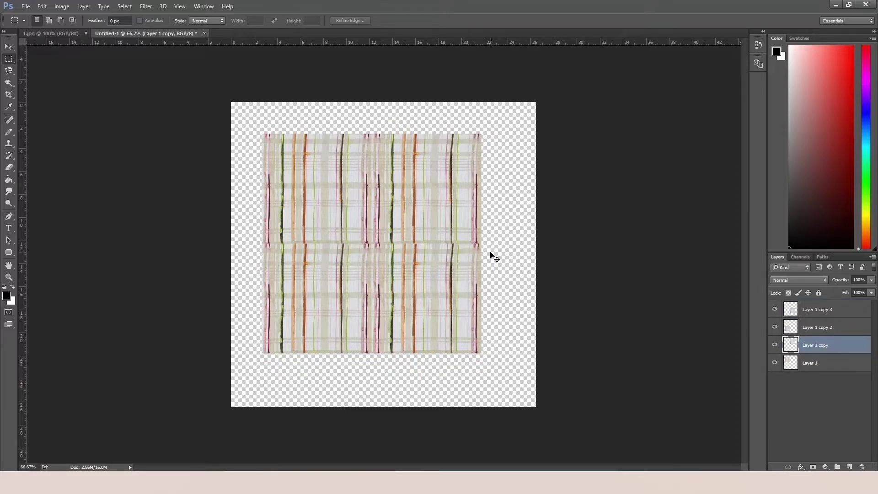
{"action": "key", "text": "ctrl+t"}
{"action": "right_click", "coordinate": [439, 187]}
{"action": "left_click", "coordinate": [480, 335]}
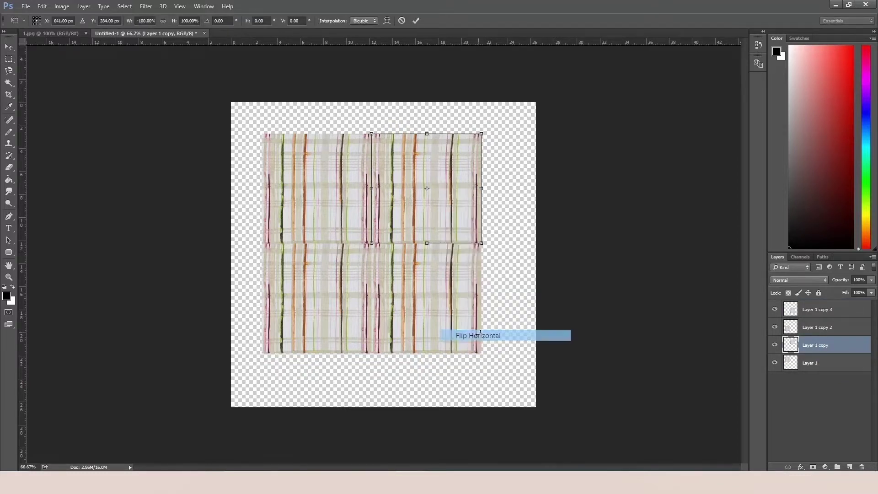
{"action": "left_click", "coordinate": [9, 59]}
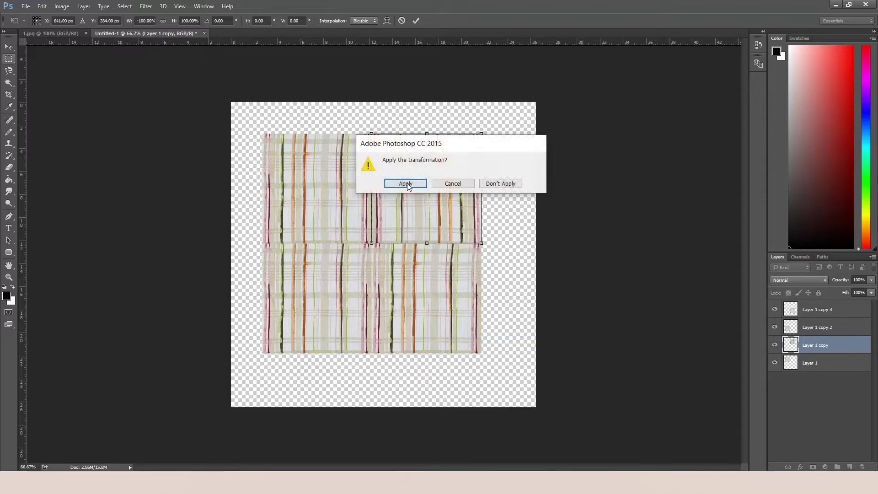
{"action": "left_click", "coordinate": [402, 181]}
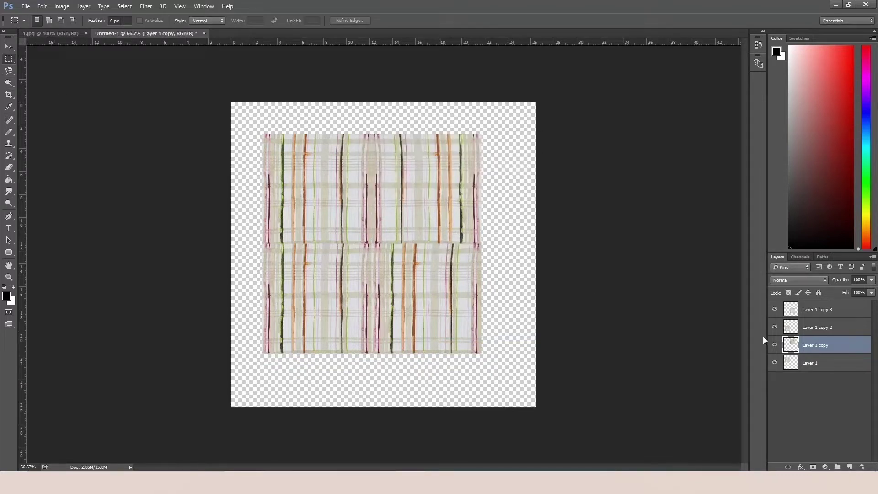
Flip the lower-left tile (Layer 1 copy 2) vertically.
{"action": "left_click", "coordinate": [813, 328]}
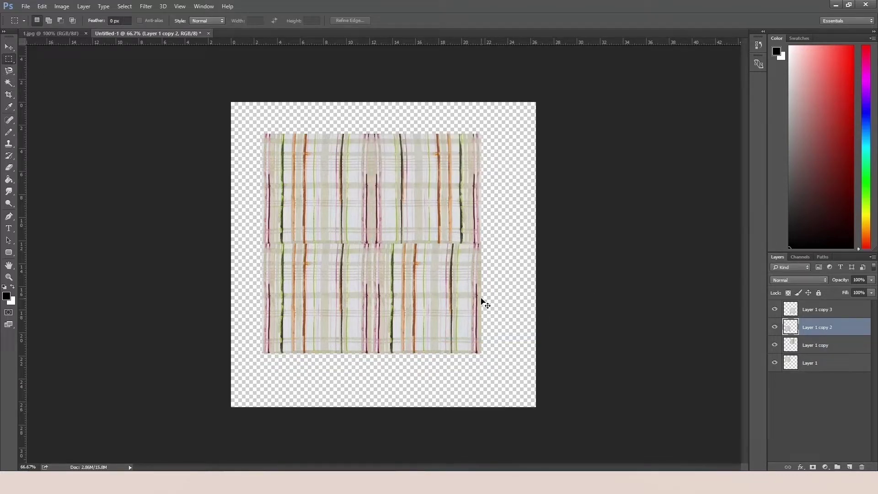
{"action": "key", "text": "ctrl+t"}
{"action": "right_click", "coordinate": [328, 285]}
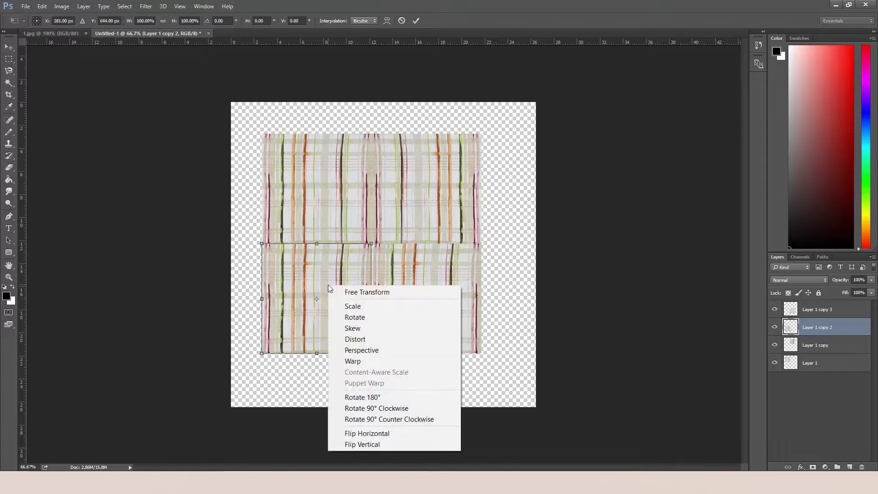
{"action": "left_click", "coordinate": [362, 444]}
{"action": "left_click", "coordinate": [8, 59]}
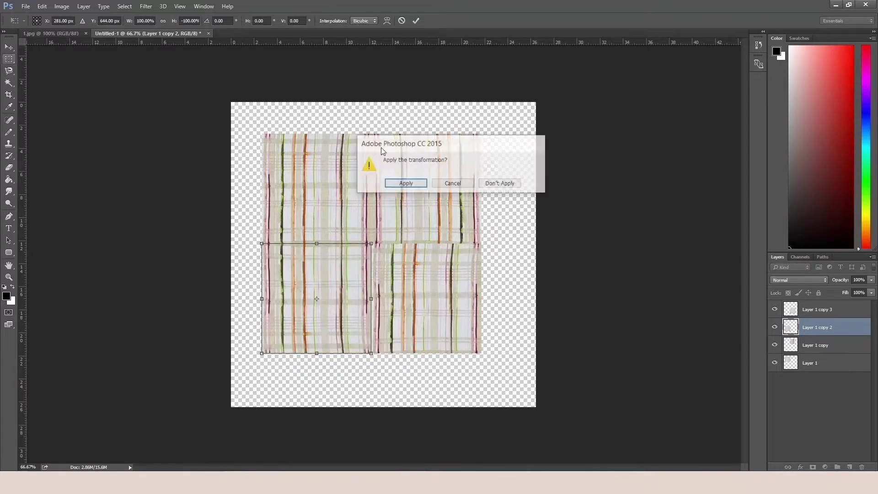
{"action": "left_click", "coordinate": [406, 186]}
Flip the lower-right tile (Layer 1 copy 3) both horizontally and vertically.
{"action": "left_click", "coordinate": [806, 310]}
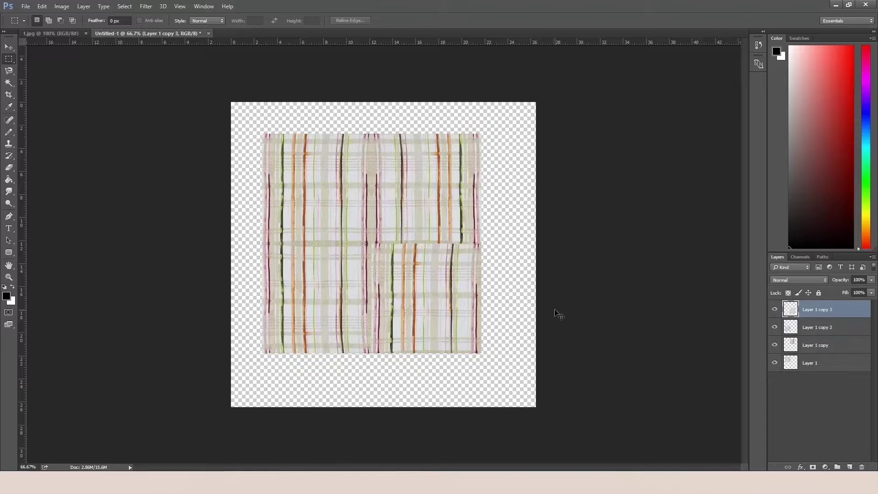
{"action": "key", "text": "ctrl+t"}
{"action": "right_click", "coordinate": [421, 276]}
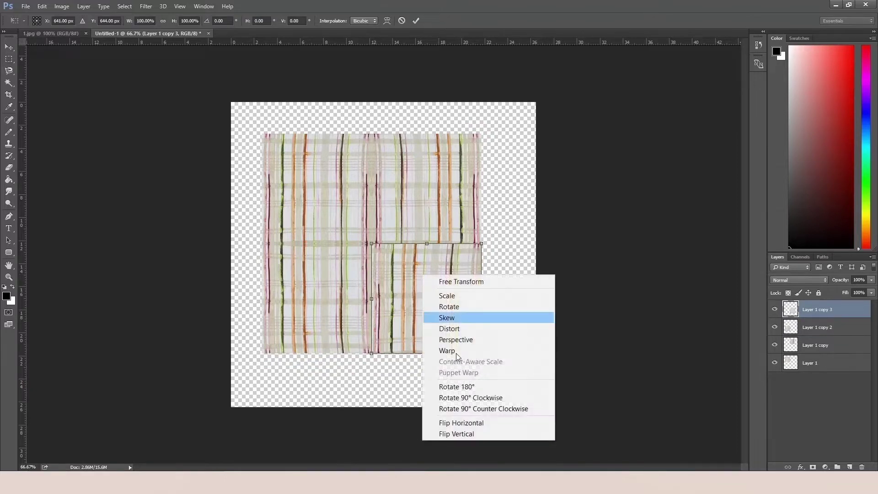
{"action": "left_click", "coordinate": [461, 421]}
{"action": "right_click", "coordinate": [443, 286]}
{"action": "left_click", "coordinate": [471, 440]}
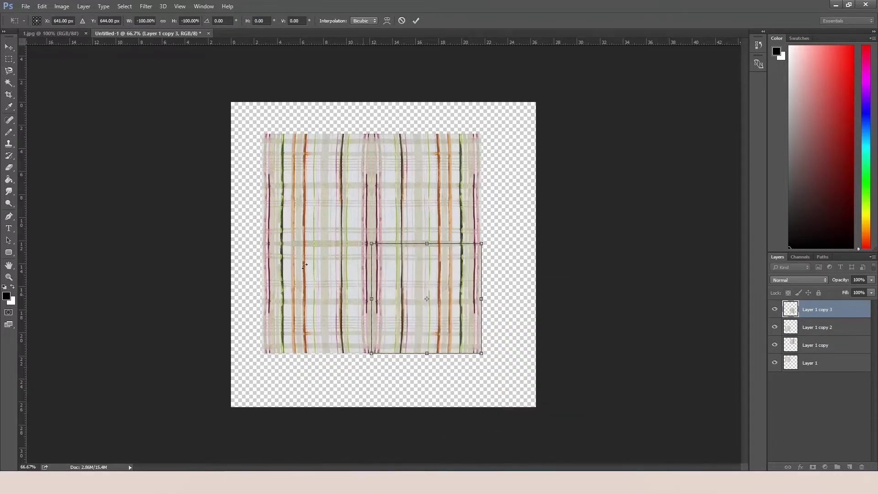
{"action": "left_click", "coordinate": [9, 59]}
{"action": "left_click", "coordinate": [405, 184]}
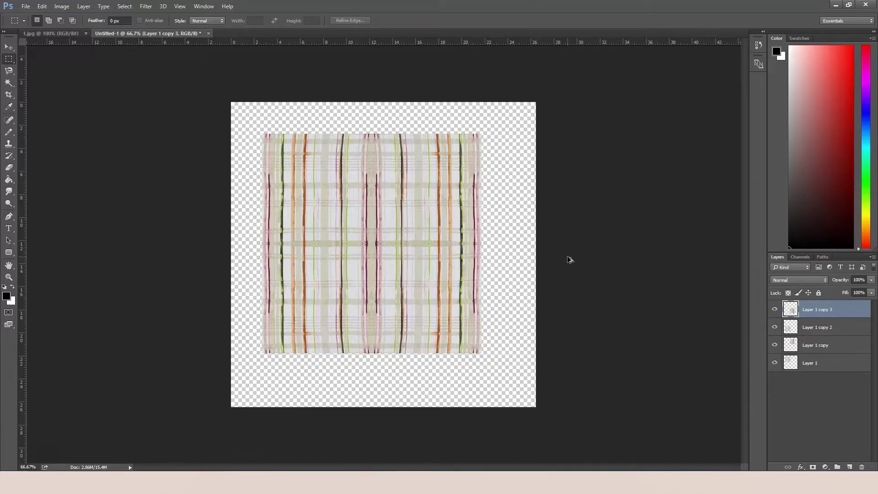
Stamp the visible tiles into a merged layer and crop the canvas to the pattern edges.
{"action": "key", "text": "ctrl+shift+alt+e"}
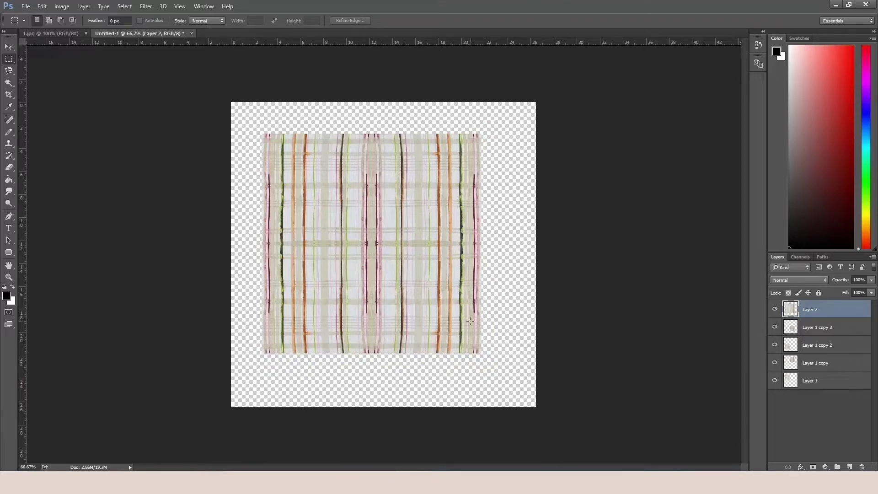
{"action": "left_click", "coordinate": [9, 94]}
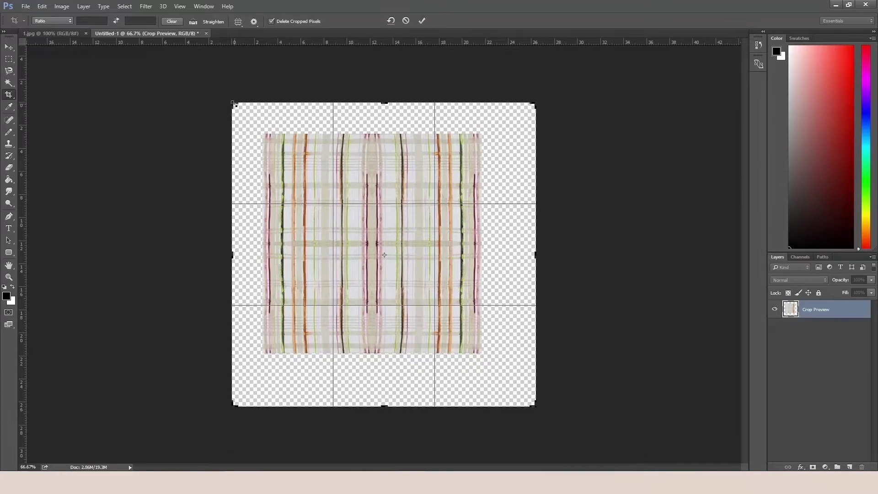
{"action": "left_click_drag", "start_coordinate": [232, 103], "coordinate": [248, 118]}
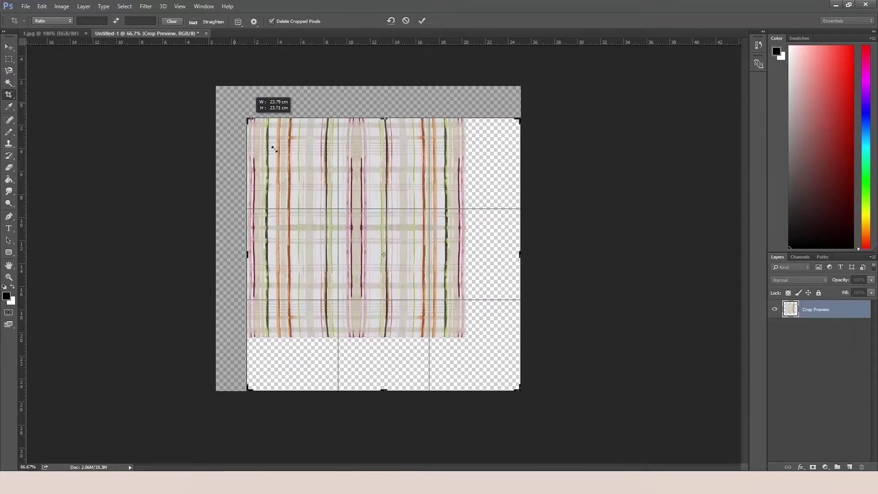
{"action": "left_click_drag", "start_coordinate": [520, 392], "coordinate": [495, 367]}
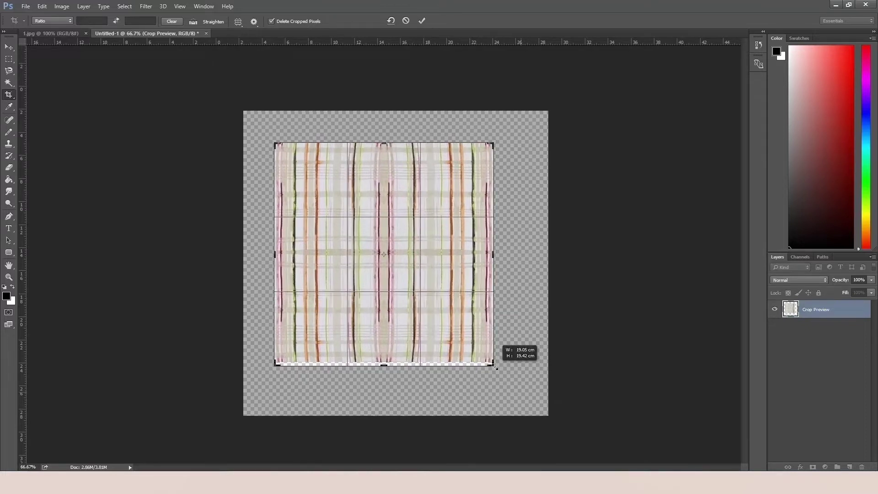
{"action": "key", "text": "Return"}
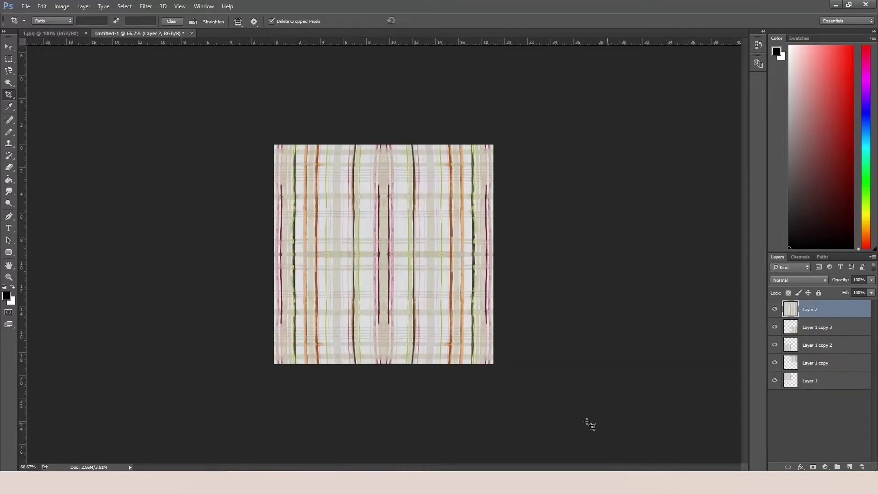
{"action": "left_click", "coordinate": [28, 6]}
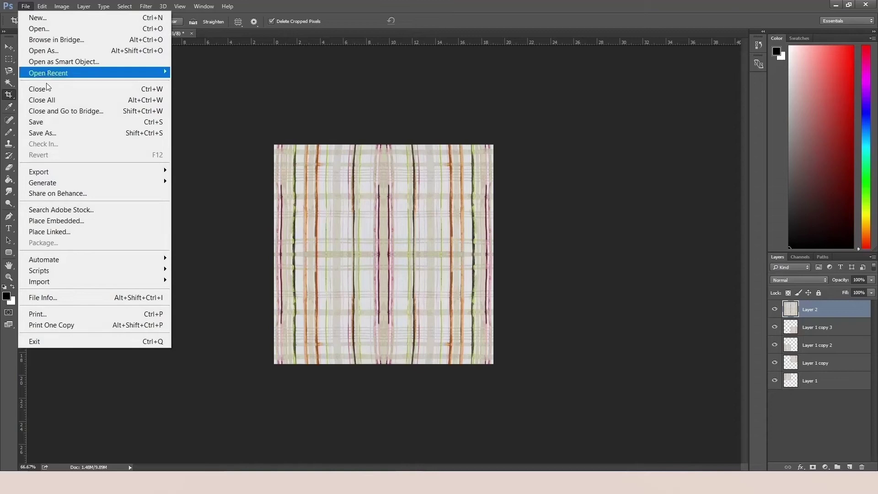
Save the tiled plaid as JPEG '1 Seamless' in the Seamless folder.
{"action": "left_click", "coordinate": [45, 123]}
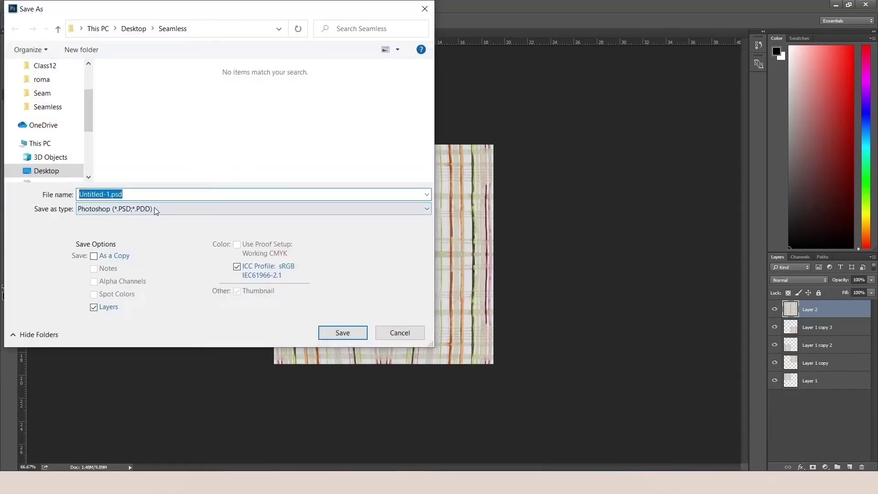
{"action": "left_click", "coordinate": [154, 210]}
{"action": "left_click", "coordinate": [103, 306]}
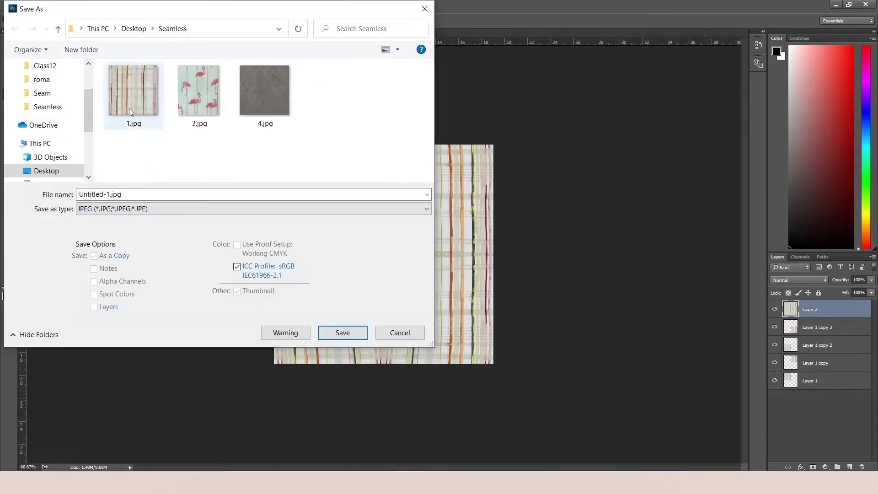
{"action": "left_click", "coordinate": [125, 193]}
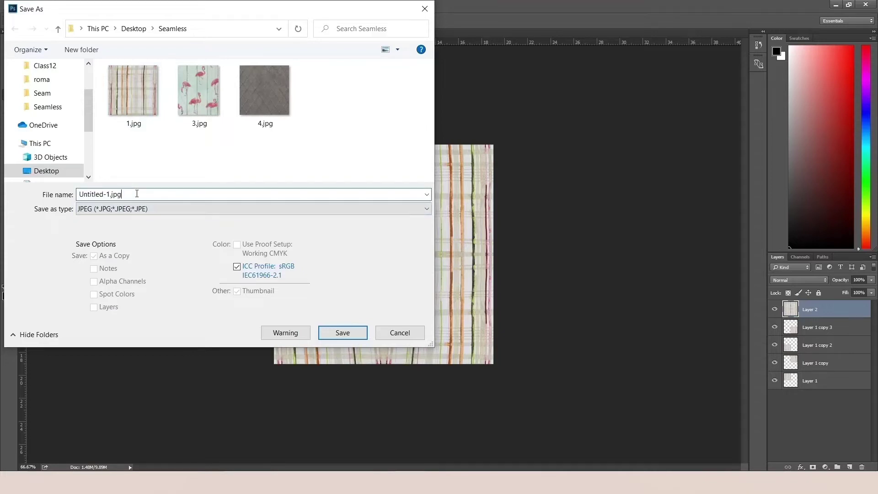
{"action": "left_click_drag", "start_coordinate": [137, 193], "coordinate": [70, 202]}
{"action": "type", "text": "1 Seamless"}
{"action": "left_click", "coordinate": [355, 328]}
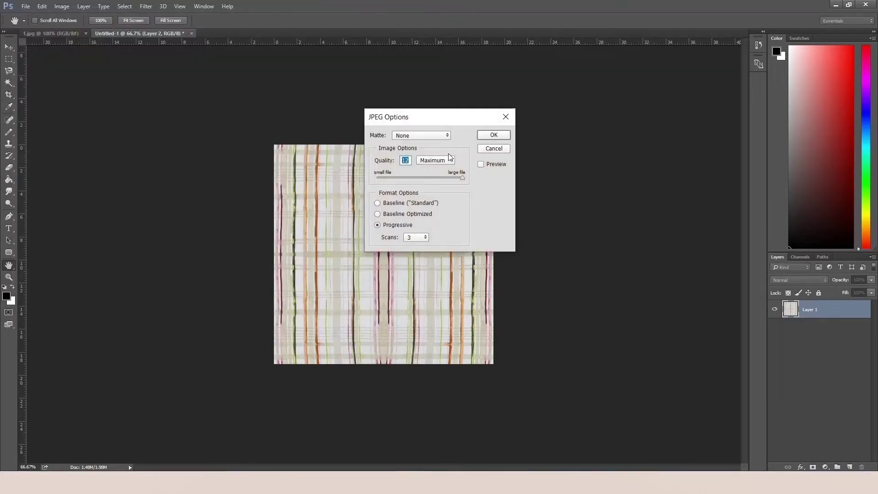
{"action": "left_click", "coordinate": [485, 136]}
Close Untitled-1 without saving, then close the original 1.jpg.
{"action": "left_click", "coordinate": [192, 33]}
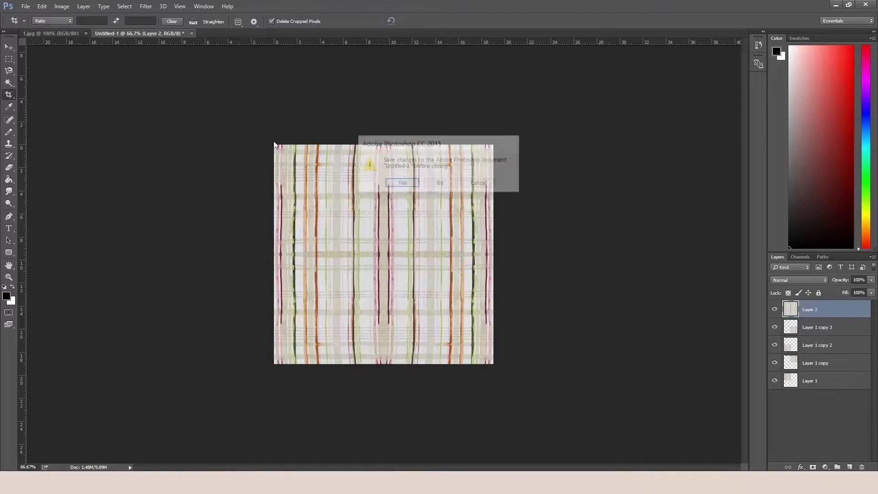
{"action": "key", "text": "Tab"}
{"action": "key", "text": "Return"}
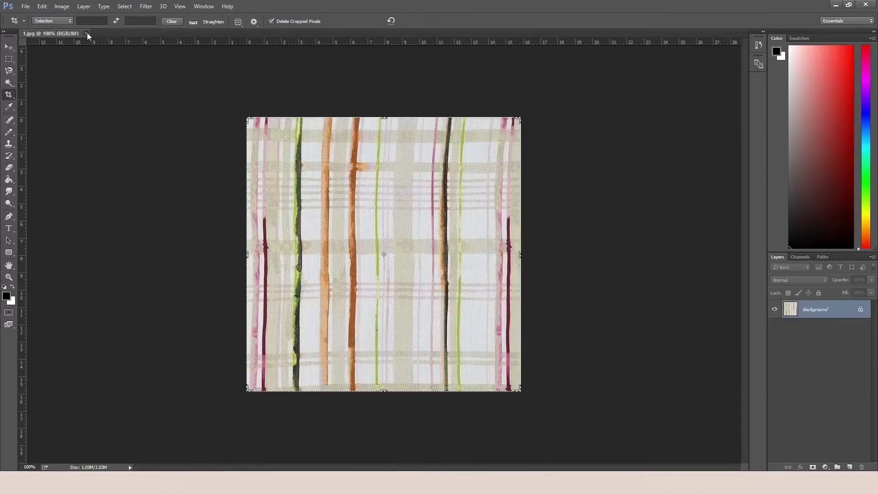
{"action": "left_click", "coordinate": [86, 33]}
Group the plaid square and place a copy to its right.
{"action": "scroll", "coordinate": [392, 220], "scroll_direction": "down", "scroll_amount": 3}
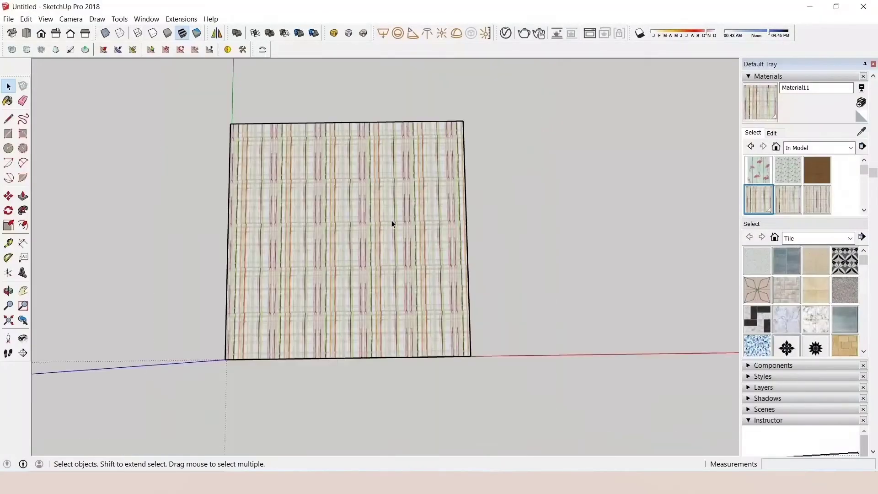
{"action": "scroll", "coordinate": [268, 184], "scroll_direction": "down", "scroll_amount": 2}
{"action": "left_click_drag", "start_coordinate": [207, 102], "coordinate": [545, 413]}
{"action": "right_click", "coordinate": [339, 257]}
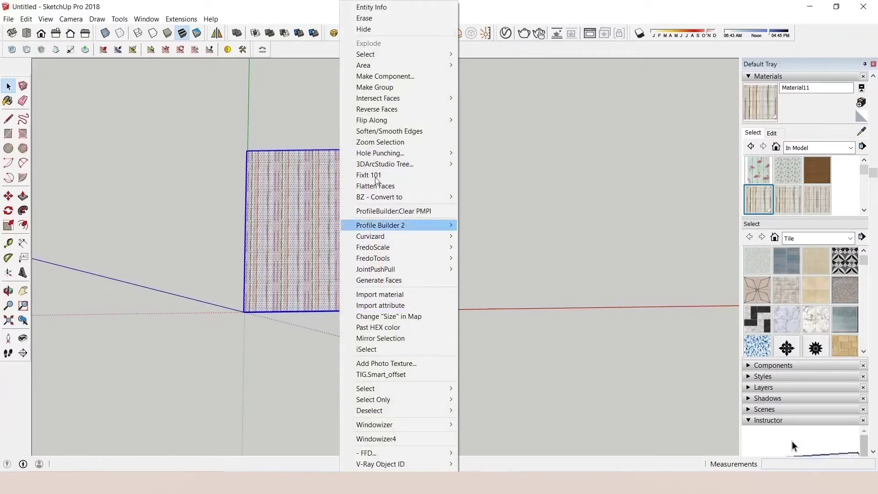
{"action": "left_click", "coordinate": [380, 86]}
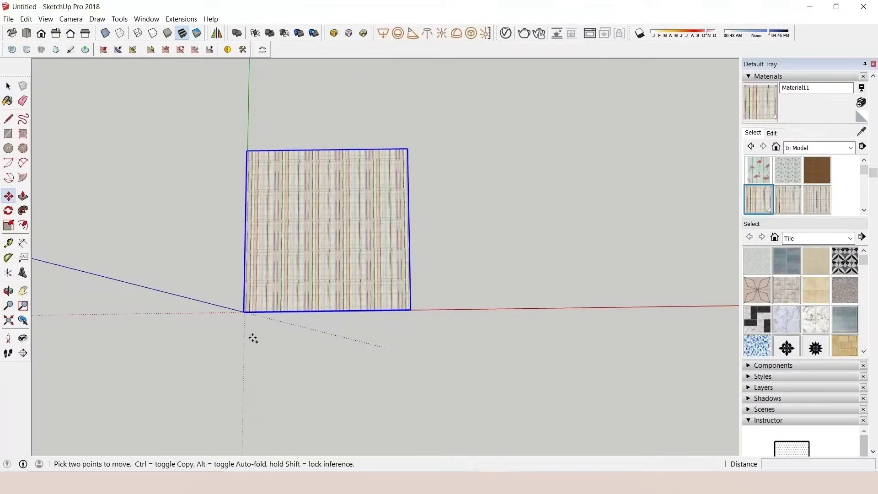
{"action": "key", "text": "ctrl"}
{"action": "left_click", "coordinate": [251, 338]}
{"action": "left_click", "coordinate": [486, 334]}
{"action": "key", "text": "space"}
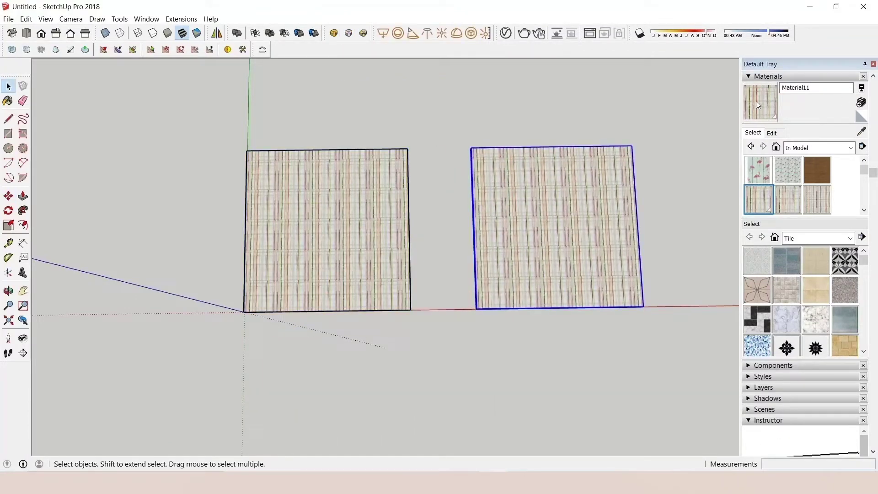
Create a new material textured with the 1 Seamless.jpg image.
{"action": "left_click", "coordinate": [861, 103]}
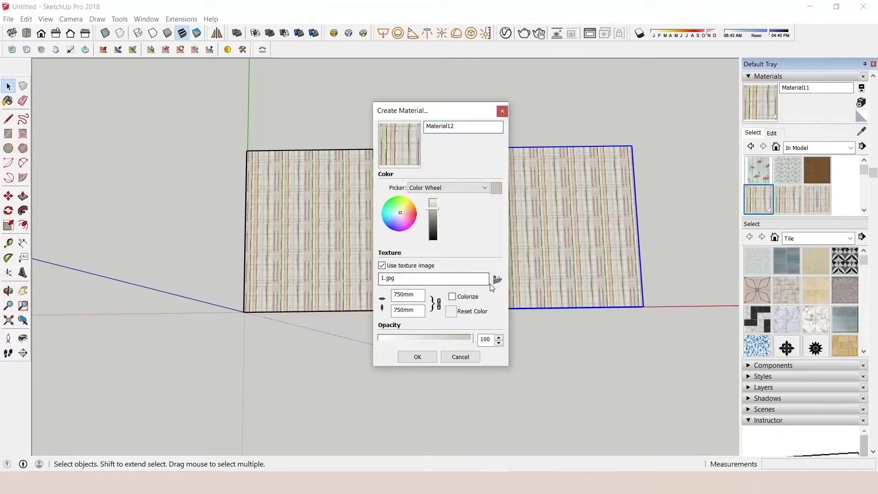
{"action": "left_click", "coordinate": [498, 280]}
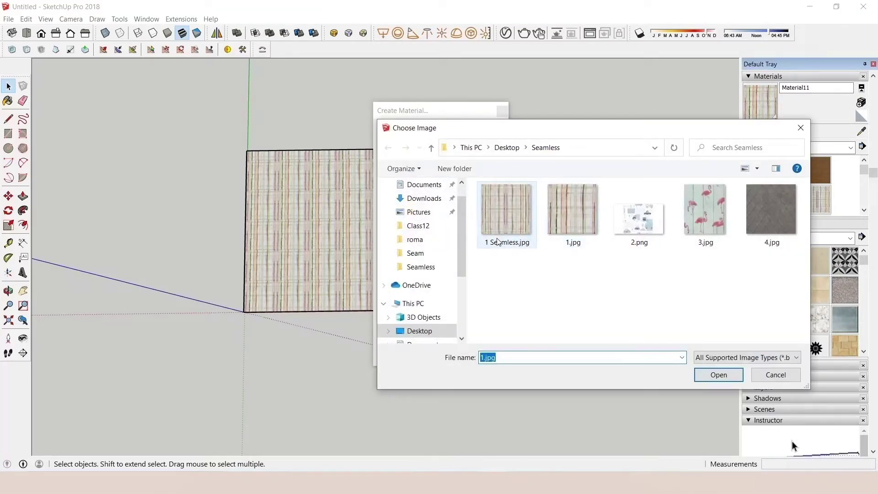
{"action": "double_click", "coordinate": [495, 230]}
{"action": "left_click", "coordinate": [417, 356]}
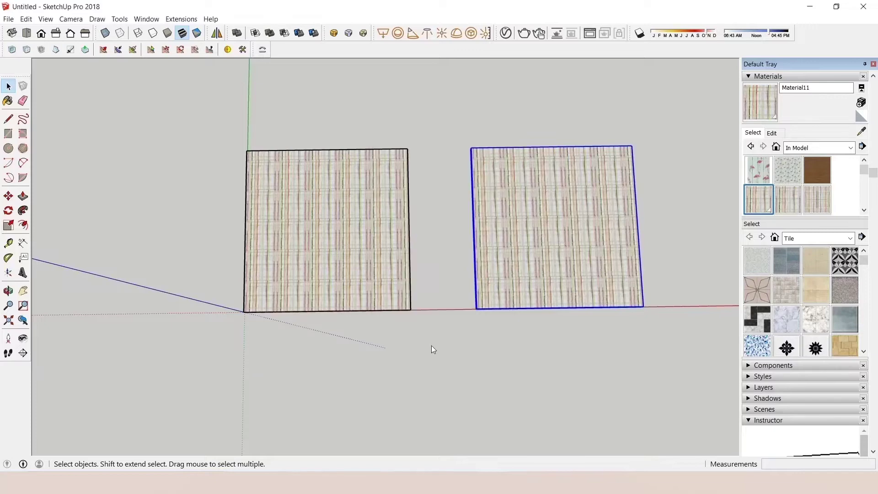
Orbit to look down on the squares and paint the right one with Material12.
{"action": "left_click", "coordinate": [757, 103]}
{"action": "scroll", "coordinate": [590, 241], "scroll_direction": "up", "scroll_amount": 3}
{"action": "left_click_drag", "start_coordinate": [542, 245], "coordinate": [539, 188]}
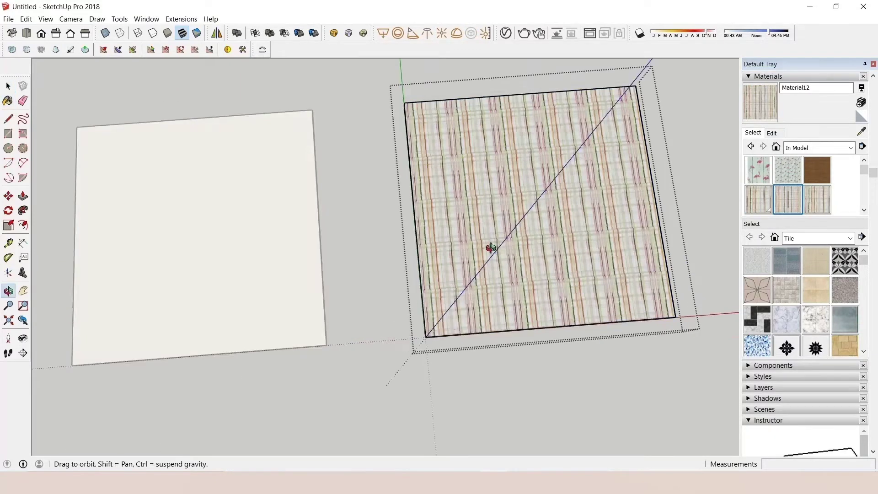
{"action": "left_click", "coordinate": [755, 98]}
{"action": "left_click", "coordinate": [539, 201]}
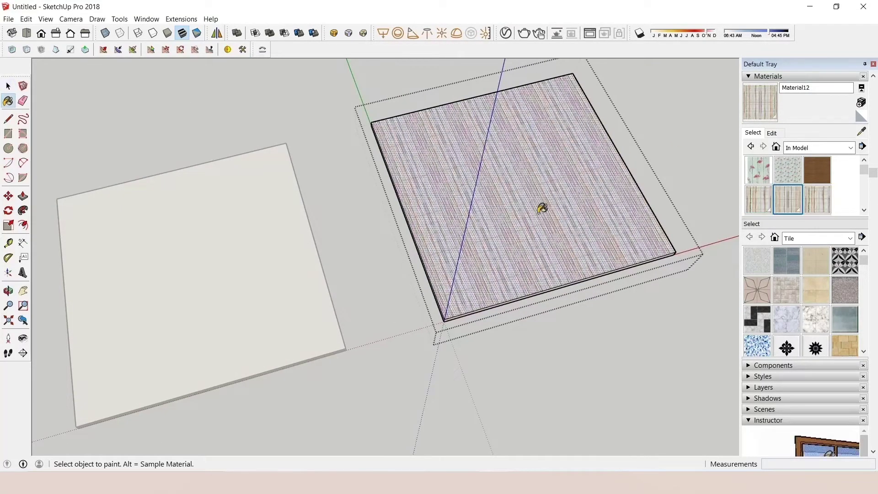
{"action": "scroll", "coordinate": [537, 210], "scroll_direction": "up", "scroll_amount": 3}
{"action": "key", "text": "space"}
Zoom in and out to inspect the seamless tiling on the right square.
{"action": "scroll", "coordinate": [537, 211], "scroll_direction": "up", "scroll_amount": 3}
{"action": "scroll", "coordinate": [449, 224], "scroll_direction": "up", "scroll_amount": 2}
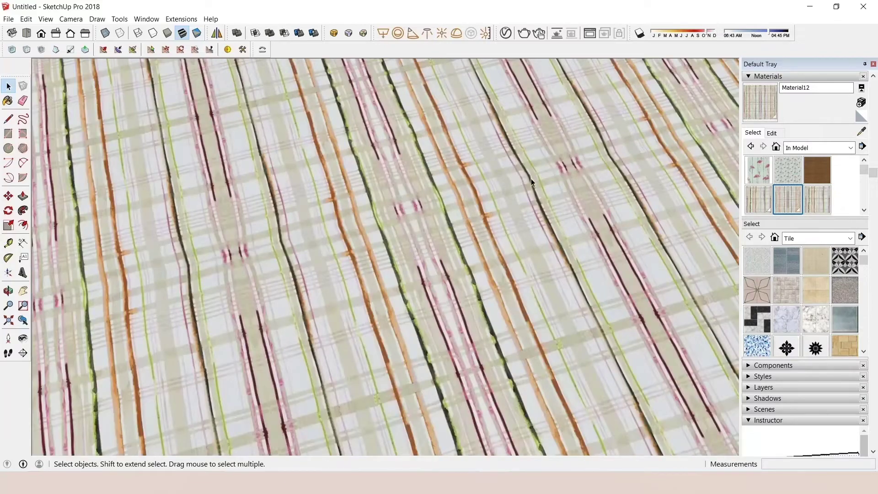
{"action": "scroll", "coordinate": [426, 213], "scroll_direction": "up", "scroll_amount": 2}
{"action": "scroll", "coordinate": [403, 270], "scroll_direction": "down", "scroll_amount": 3}
{"action": "scroll", "coordinate": [281, 231], "scroll_direction": "up", "scroll_amount": 2}
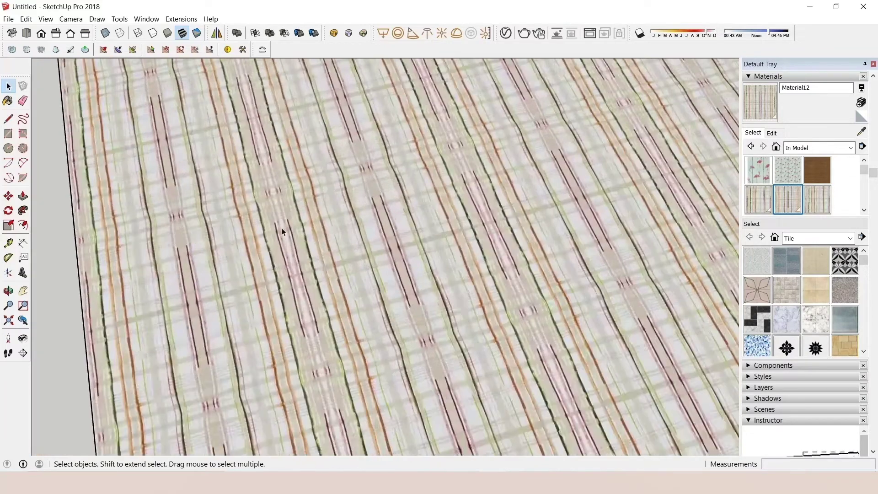
{"action": "scroll", "coordinate": [209, 183], "scroll_direction": "up", "scroll_amount": 2}
{"action": "scroll", "coordinate": [200, 227], "scroll_direction": "up", "scroll_amount": 2}
{"action": "scroll", "coordinate": [200, 226], "scroll_direction": "down", "scroll_amount": 3}
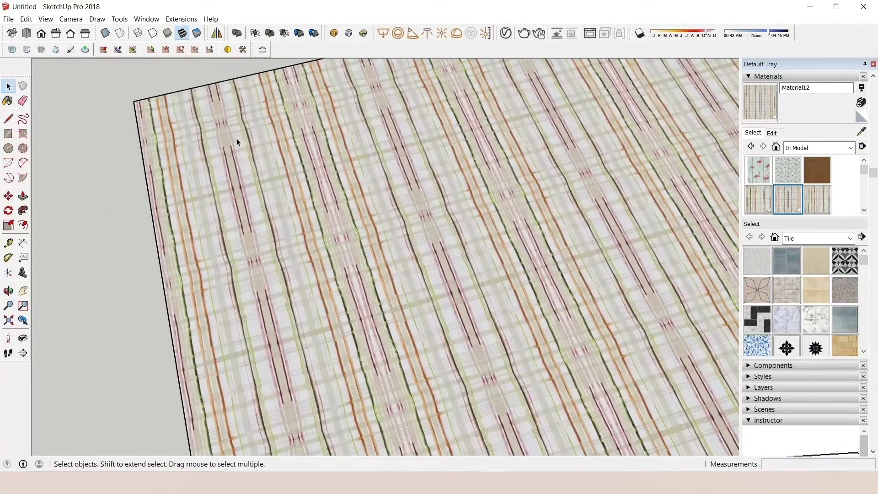
{"action": "scroll", "coordinate": [247, 151], "scroll_direction": "up", "scroll_amount": 1}
{"action": "scroll", "coordinate": [284, 178], "scroll_direction": "up", "scroll_amount": 3}
{"action": "scroll", "coordinate": [256, 183], "scroll_direction": "down", "scroll_amount": 2}
{"action": "scroll", "coordinate": [412, 187], "scroll_direction": "down", "scroll_amount": 2}
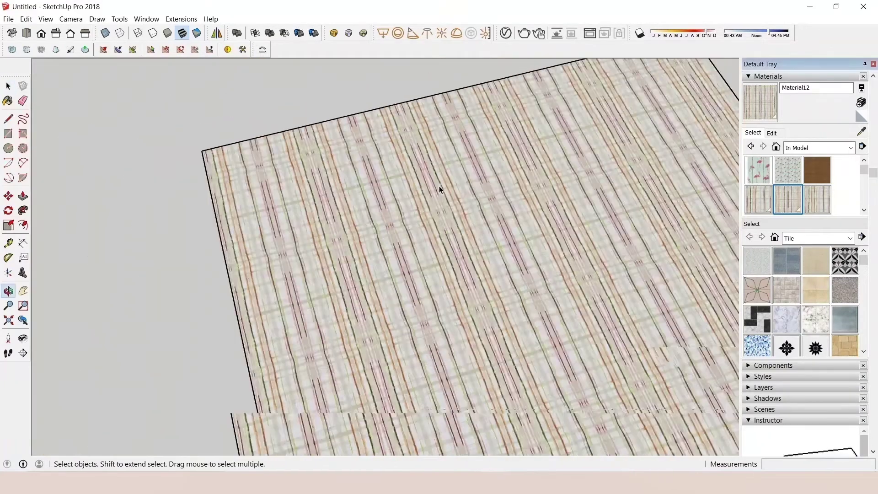
{"action": "scroll", "coordinate": [217, 315], "scroll_direction": "down", "scroll_amount": 3}
{"action": "scroll", "coordinate": [303, 253], "scroll_direction": "up", "scroll_amount": 1}
{"action": "scroll", "coordinate": [320, 237], "scroll_direction": "up", "scroll_amount": 2}
{"action": "scroll", "coordinate": [353, 229], "scroll_direction": "up", "scroll_amount": 2}
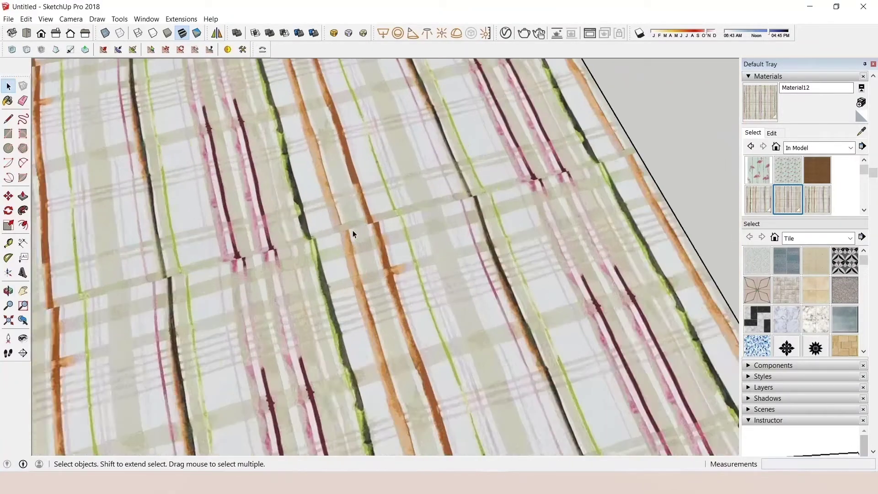
{"action": "scroll", "coordinate": [383, 209], "scroll_direction": "up", "scroll_amount": 2}
{"action": "scroll", "coordinate": [256, 252], "scroll_direction": "down", "scroll_amount": 2}
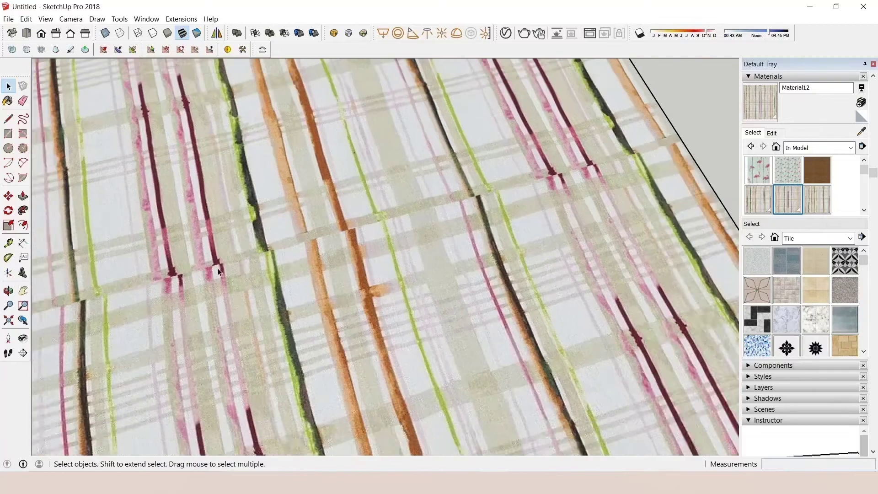
{"action": "scroll", "coordinate": [339, 228], "scroll_direction": "down", "scroll_amount": 2}
{"action": "scroll", "coordinate": [457, 206], "scroll_direction": "down", "scroll_amount": 3}
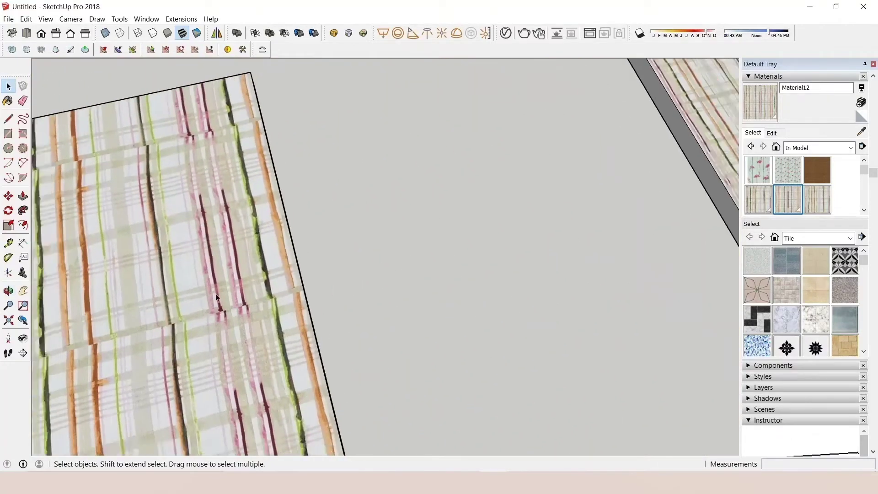
{"action": "scroll", "coordinate": [540, 153], "scroll_direction": "up", "scroll_amount": 2}
{"action": "scroll", "coordinate": [315, 276], "scroll_direction": "up", "scroll_amount": 2}
{"action": "scroll", "coordinate": [308, 191], "scroll_direction": "up", "scroll_amount": 2}
{"action": "scroll", "coordinate": [304, 167], "scroll_direction": "down", "scroll_amount": 2}
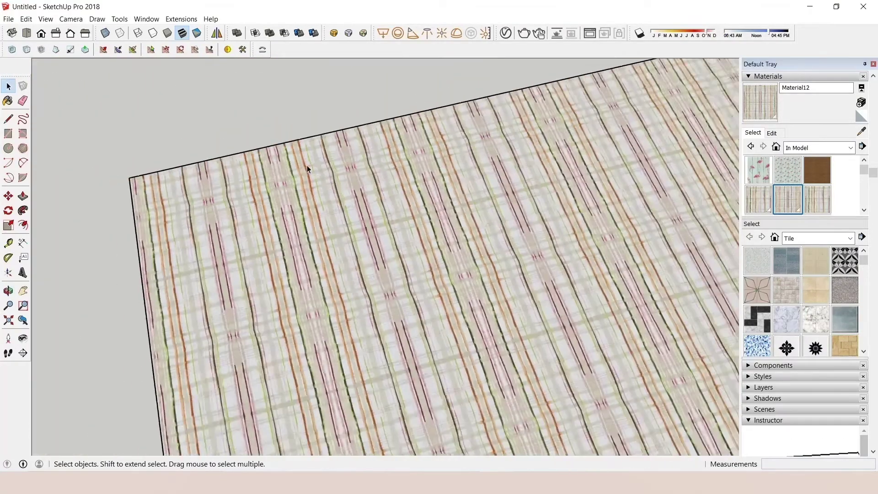
{"action": "scroll", "coordinate": [363, 356], "scroll_direction": "up", "scroll_amount": 2}
{"action": "scroll", "coordinate": [317, 230], "scroll_direction": "up", "scroll_amount": 1}
{"action": "scroll", "coordinate": [317, 229], "scroll_direction": "down", "scroll_amount": 2}
{"action": "scroll", "coordinate": [418, 215], "scroll_direction": "down", "scroll_amount": 3}
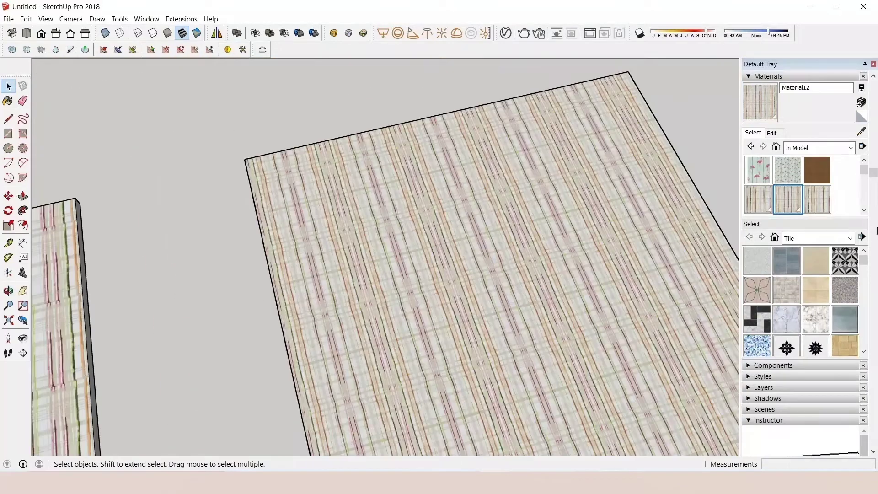
{"action": "scroll", "coordinate": [407, 181], "scroll_direction": "down", "scroll_amount": 1}
{"action": "scroll", "coordinate": [500, 296], "scroll_direction": "up", "scroll_amount": 1}
{"action": "scroll", "coordinate": [385, 232], "scroll_direction": "up", "scroll_amount": 2}
{"action": "scroll", "coordinate": [503, 238], "scroll_direction": "down", "scroll_amount": 3}
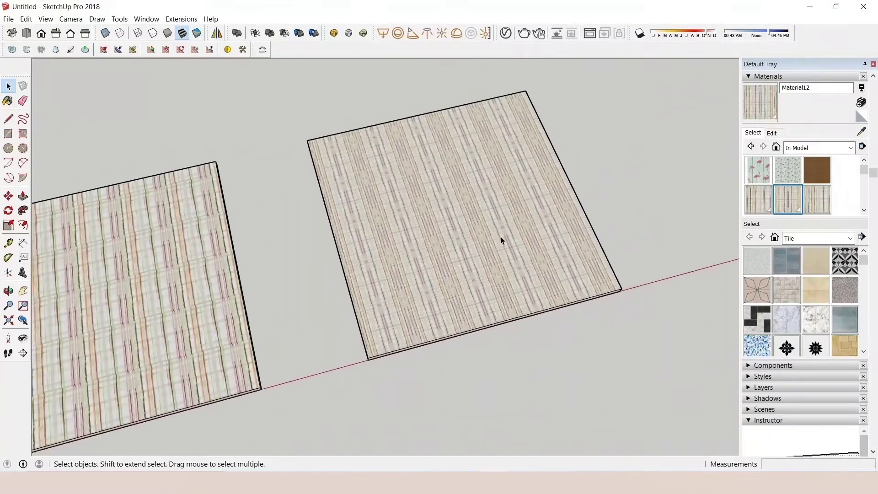
{"action": "scroll", "coordinate": [438, 232], "scroll_direction": "up", "scroll_amount": 1}
{"action": "scroll", "coordinate": [406, 231], "scroll_direction": "up", "scroll_amount": 2}
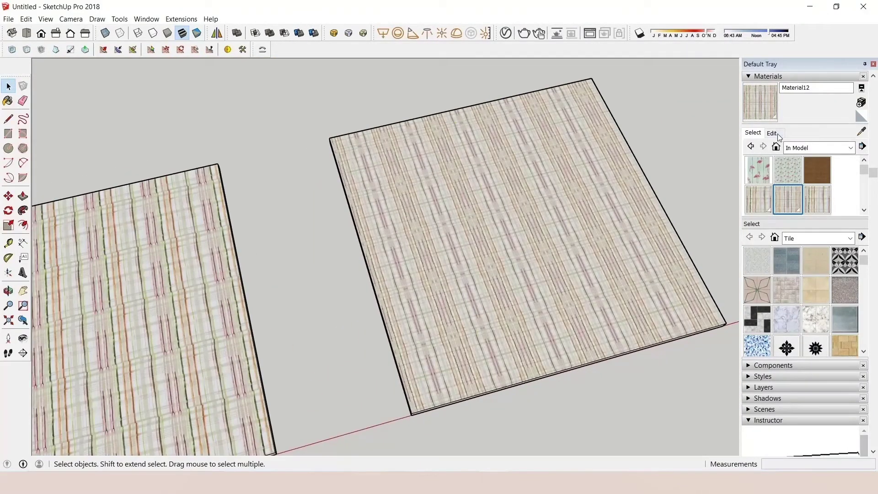
Sample the plaid material from the model and set its texture width to 200.
{"action": "left_click", "coordinate": [862, 131]}
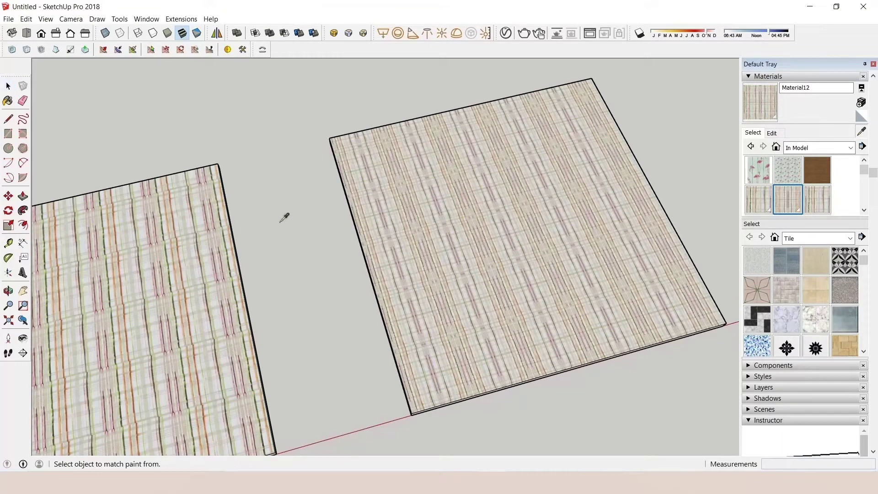
{"action": "left_click", "coordinate": [778, 131]}
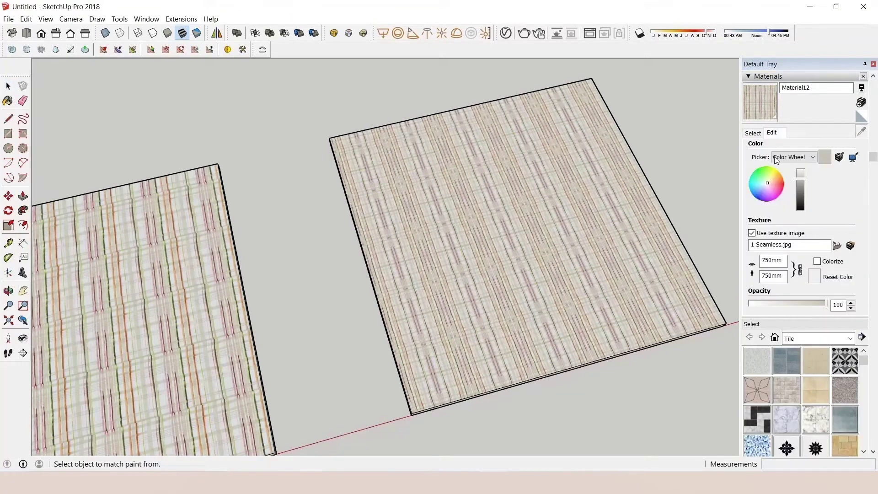
{"action": "double_click", "coordinate": [781, 261]}
{"action": "type", "text": "200"}
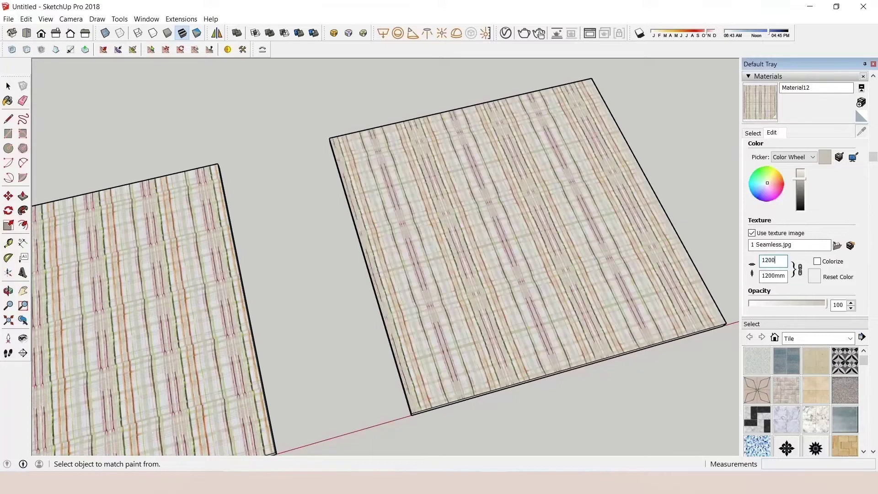
{"action": "left_click", "coordinate": [753, 133]}
{"action": "scroll", "coordinate": [583, 211], "scroll_direction": "down", "scroll_amount": 3}
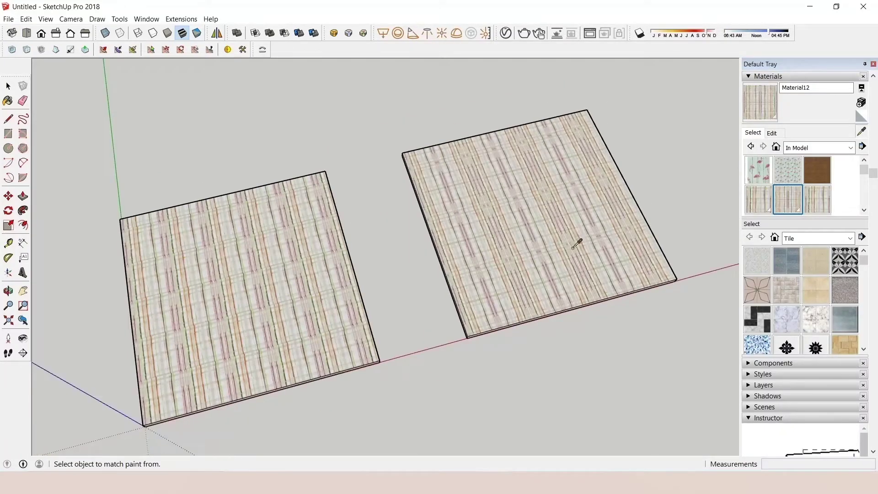
{"action": "key", "text": "space"}
Move the right plaid face flush against the left face.
{"action": "left_click", "coordinate": [9, 87]}
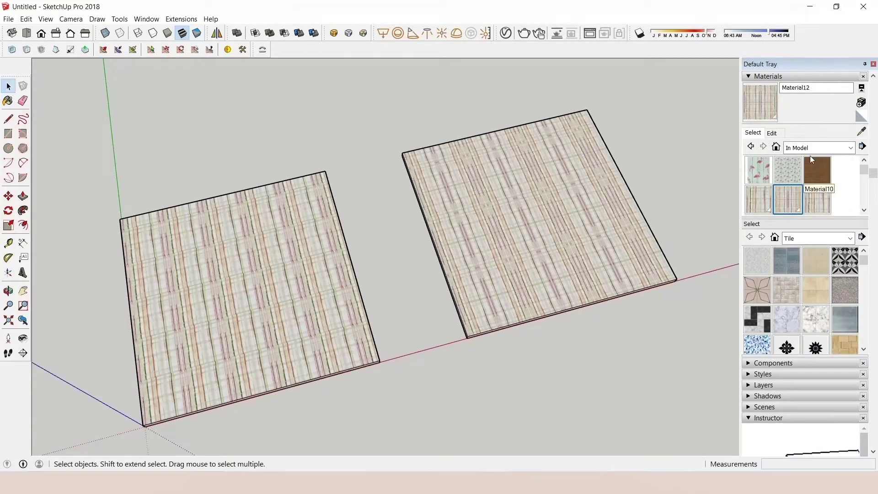
{"action": "left_click", "coordinate": [544, 253]}
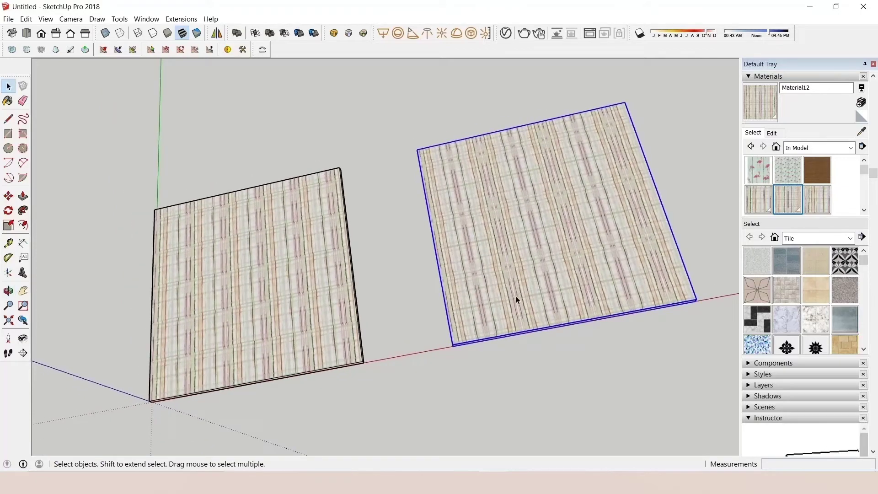
{"action": "key", "text": "m"}
{"action": "scroll", "coordinate": [474, 334], "scroll_direction": "up", "scroll_amount": 2}
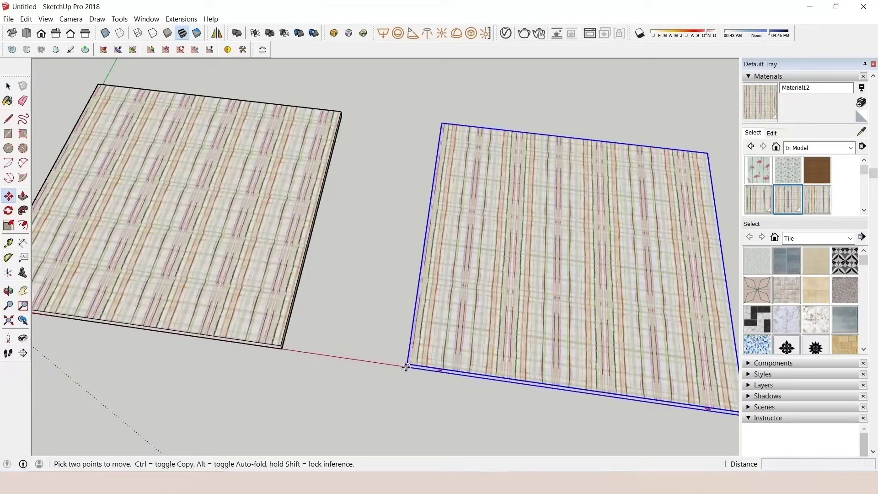
{"action": "left_click", "coordinate": [406, 367]}
{"action": "left_click", "coordinate": [282, 348]}
{"action": "key", "text": "space"}
Copy the butted pair farther along the red axis and bring up the Seamless image folder.
{"action": "scroll", "coordinate": [273, 303], "scroll_direction": "down", "scroll_amount": 2}
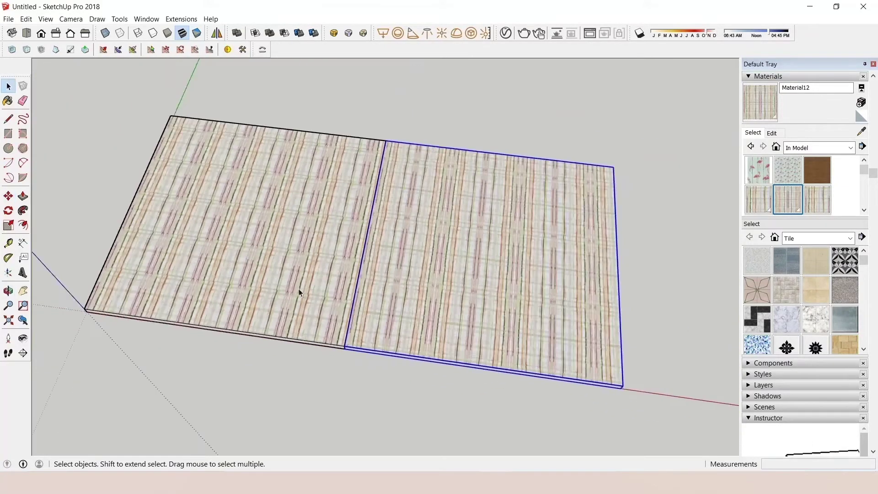
{"action": "scroll", "coordinate": [302, 238], "scroll_direction": "up", "scroll_amount": 3}
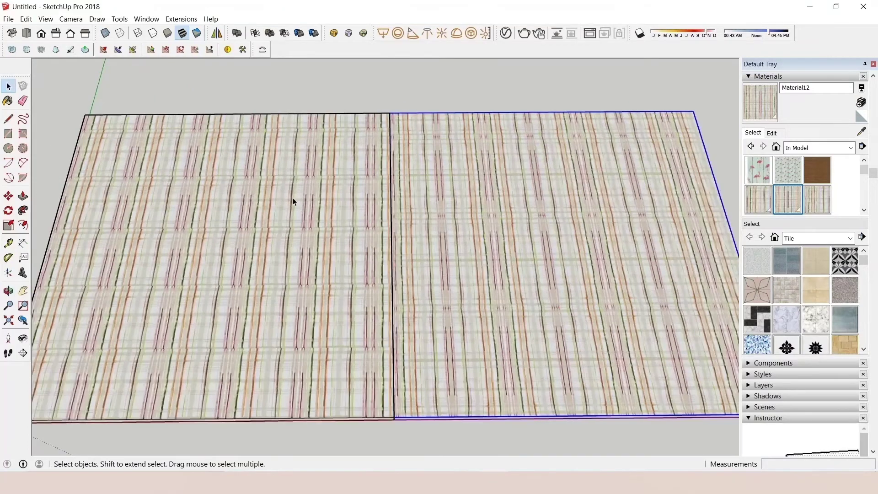
{"action": "scroll", "coordinate": [318, 185], "scroll_direction": "up", "scroll_amount": 3}
{"action": "scroll", "coordinate": [339, 179], "scroll_direction": "up", "scroll_amount": 2}
{"action": "scroll", "coordinate": [326, 177], "scroll_direction": "up", "scroll_amount": 2}
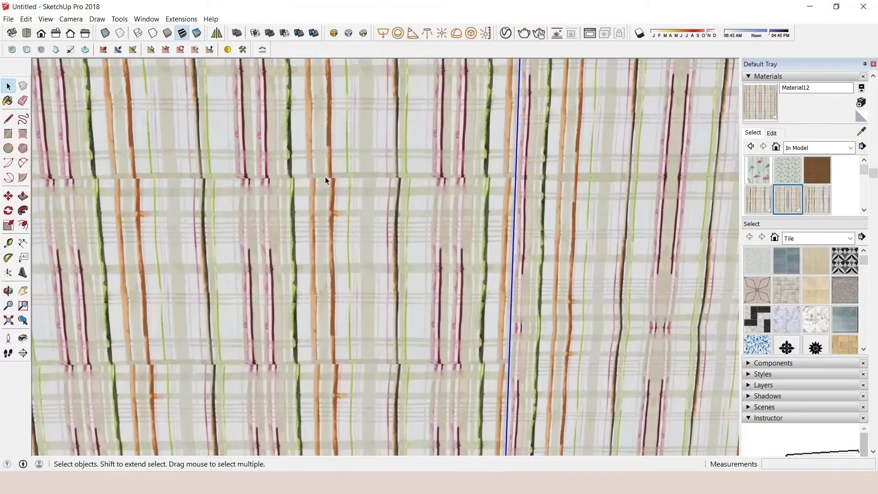
{"action": "scroll", "coordinate": [355, 185], "scroll_direction": "down", "scroll_amount": 3}
{"action": "scroll", "coordinate": [538, 168], "scroll_direction": "up", "scroll_amount": 1}
{"action": "scroll", "coordinate": [538, 167], "scroll_direction": "up", "scroll_amount": 1}
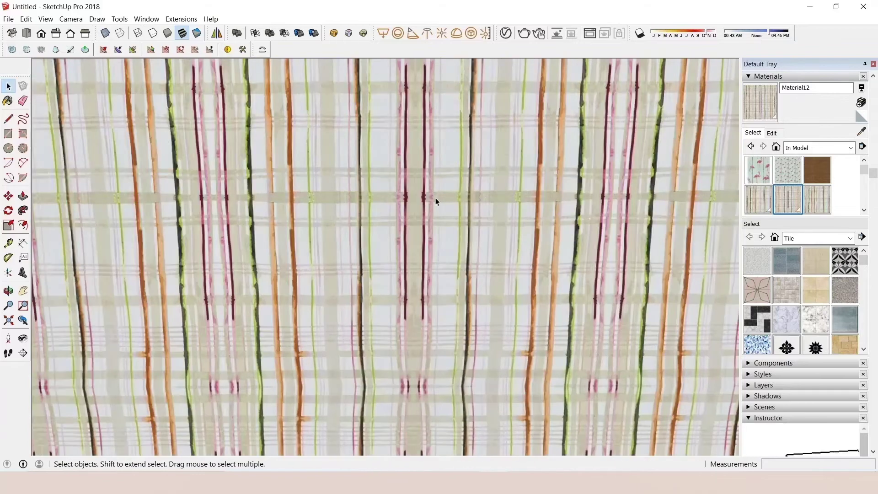
{"action": "scroll", "coordinate": [319, 160], "scroll_direction": "down", "scroll_amount": 2}
{"action": "scroll", "coordinate": [465, 225], "scroll_direction": "down", "scroll_amount": 3}
{"action": "scroll", "coordinate": [563, 252], "scroll_direction": "down", "scroll_amount": 2}
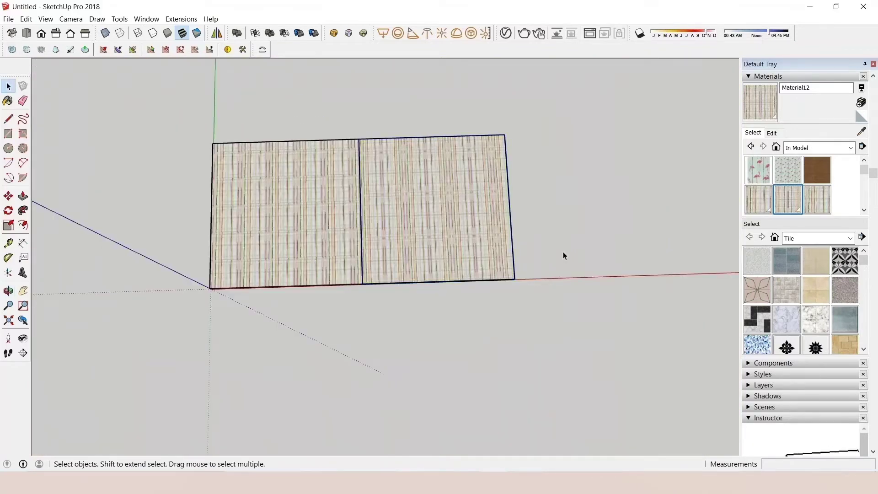
{"action": "scroll", "coordinate": [380, 355], "scroll_direction": "down", "scroll_amount": 2}
{"action": "scroll", "coordinate": [385, 325], "scroll_direction": "up", "scroll_amount": 2}
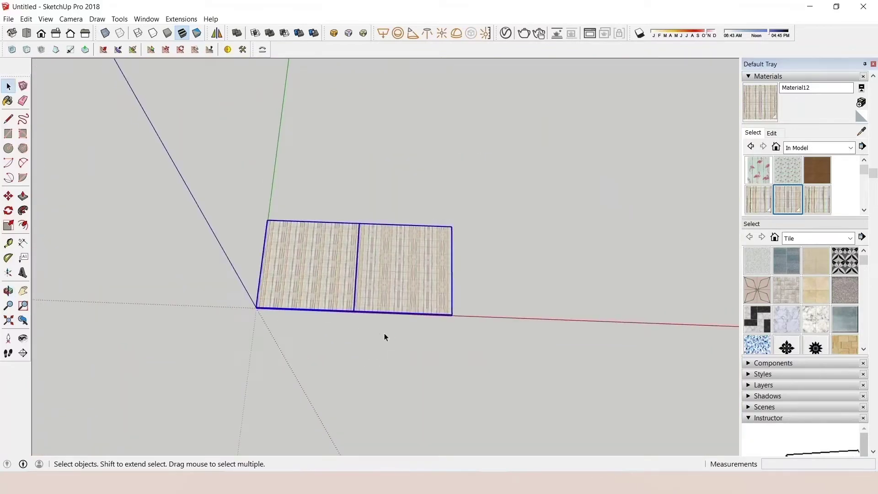
{"action": "key", "text": "m"}
{"action": "scroll", "coordinate": [304, 358], "scroll_direction": "down", "scroll_amount": 1}
{"action": "left_click", "coordinate": [272, 359]}
{"action": "key", "text": "ctrl"}
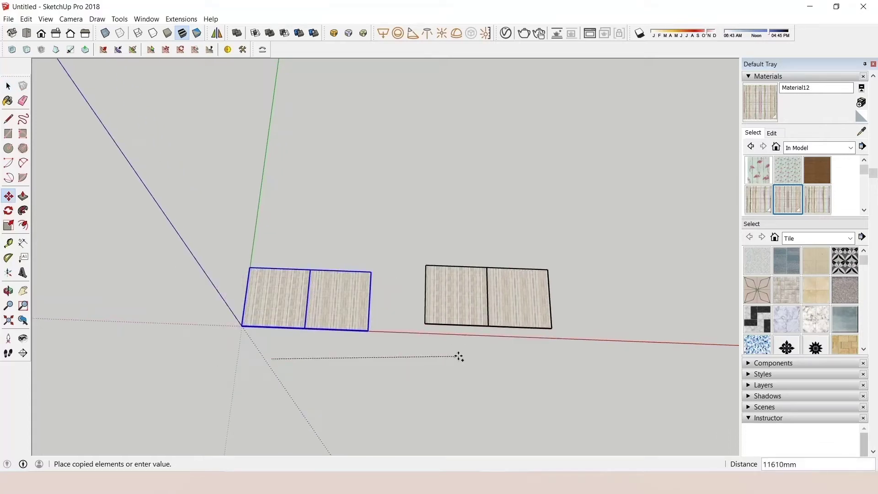
{"action": "left_click", "coordinate": [464, 366]}
{"action": "key", "text": "space"}
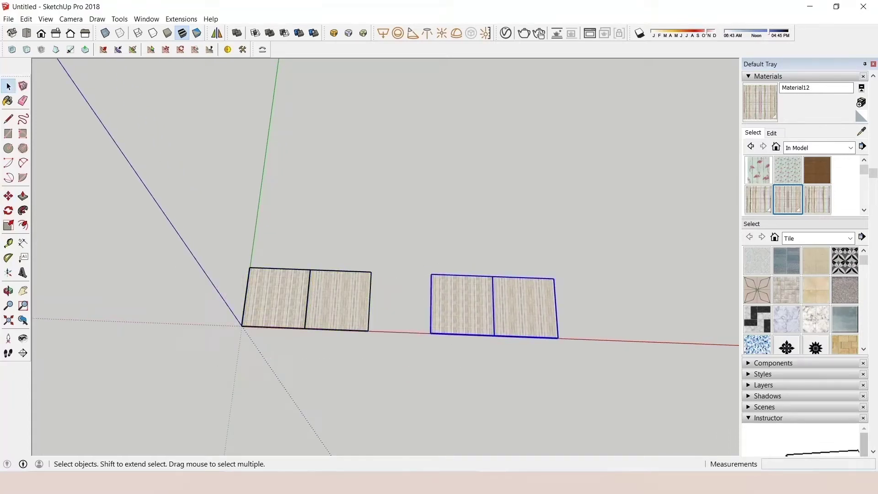
{"action": "left_click", "coordinate": [247, 433]}
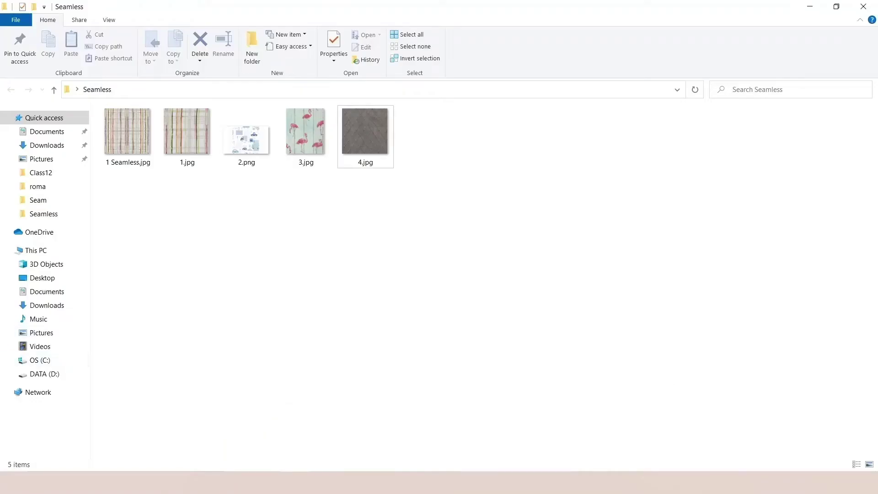
Preview the car pattern image 2.png in Photos, then close it.
{"action": "double_click", "coordinate": [250, 139]}
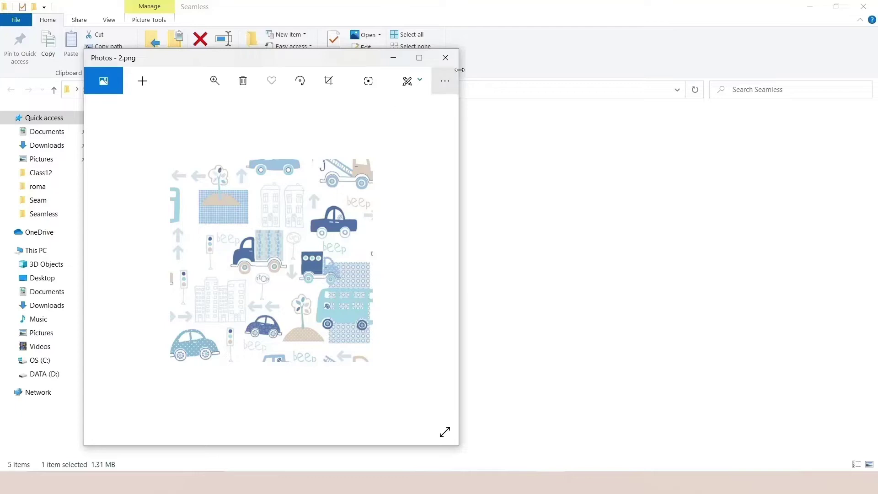
{"action": "left_click", "coordinate": [445, 57]}
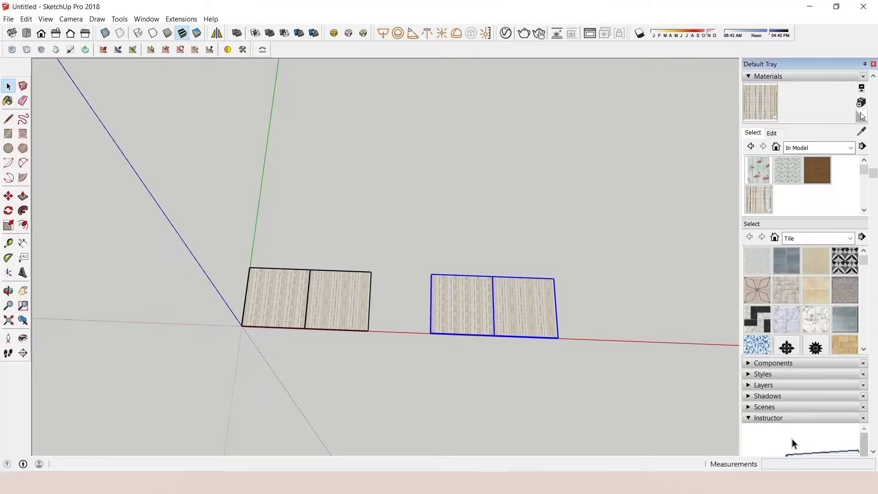
Create a car-pattern material from 2.png with a texture width of 750 mm.
{"action": "left_click", "coordinate": [861, 103]}
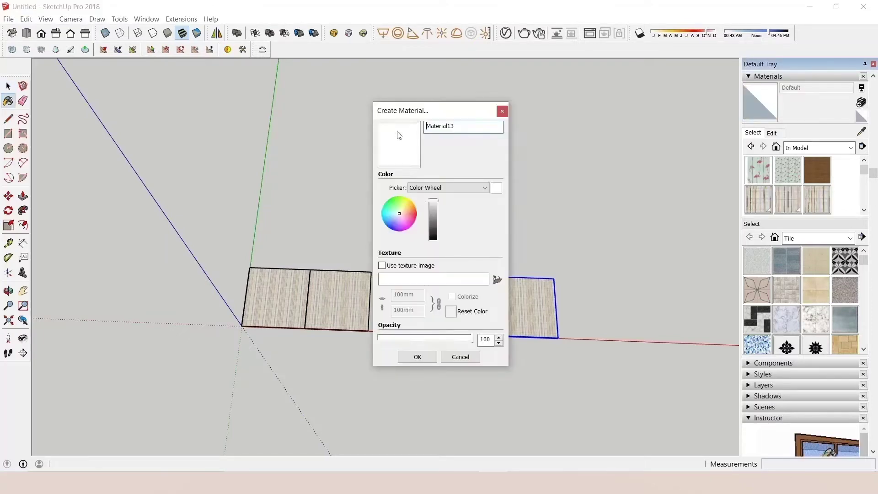
{"action": "left_click", "coordinate": [411, 268]}
{"action": "double_click", "coordinate": [644, 215]}
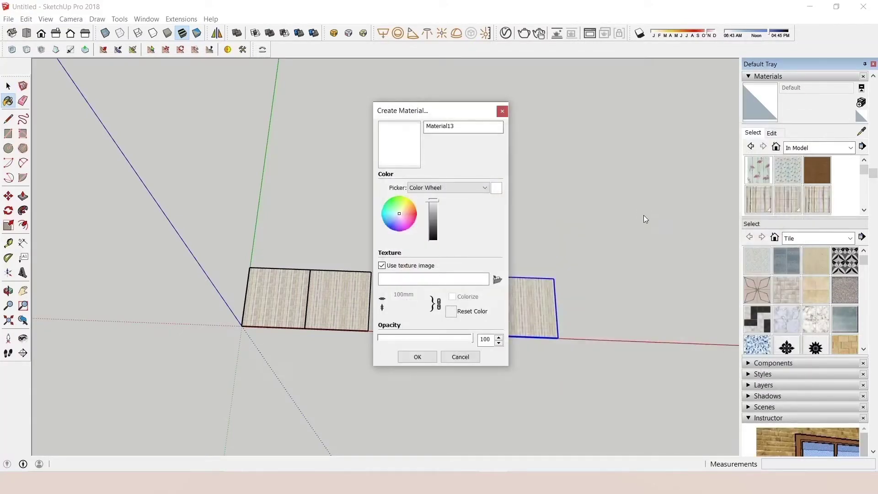
{"action": "left_click", "coordinate": [418, 357]}
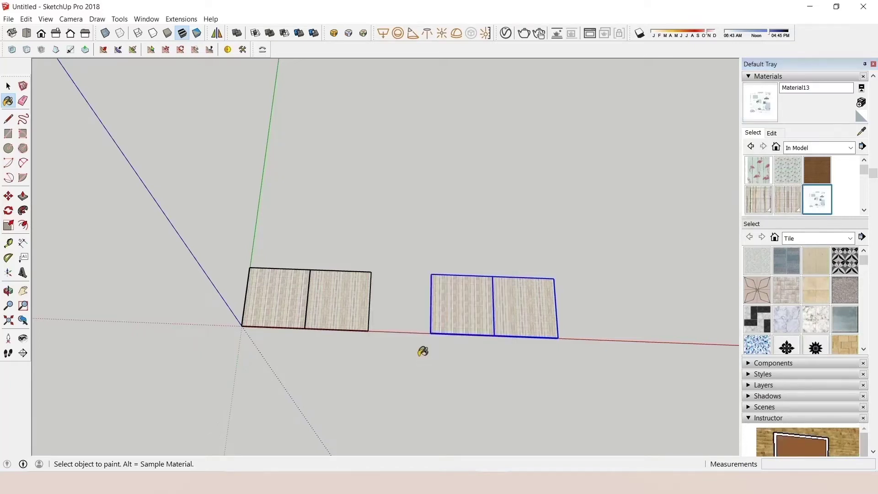
{"action": "left_click", "coordinate": [772, 133]}
{"action": "double_click", "coordinate": [780, 260]}
{"action": "type", "text": "750"}
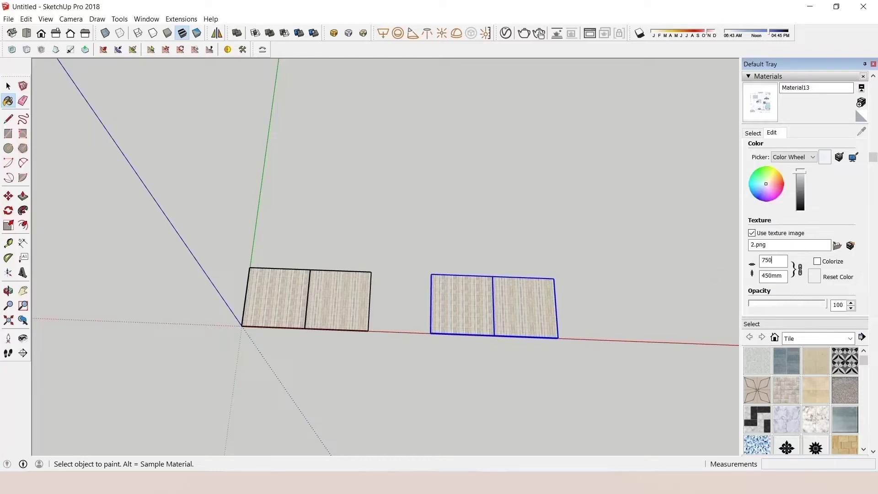
{"action": "left_click", "coordinate": [761, 133]}
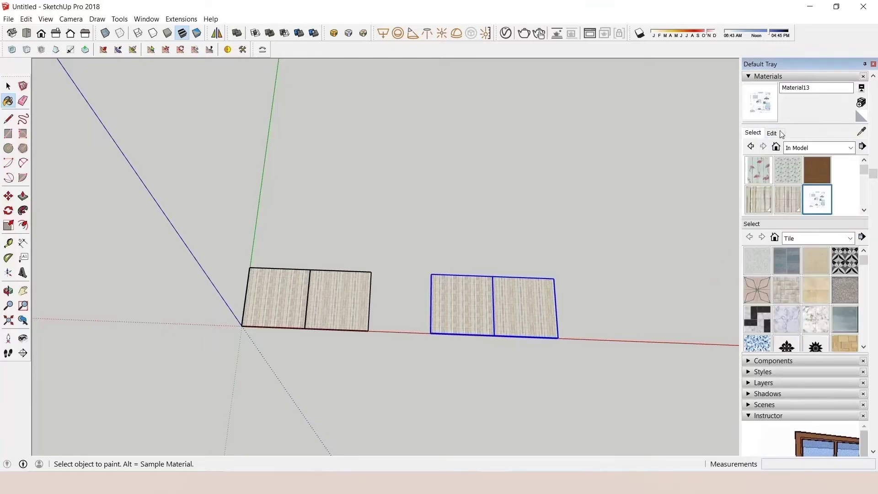
{"action": "key", "text": "space"}
Paint the left face of the copied pair with the car-pattern material and zoom to inspect it.
{"action": "scroll", "coordinate": [457, 297], "scroll_direction": "up", "scroll_amount": 2}
{"action": "scroll", "coordinate": [487, 312], "scroll_direction": "up", "scroll_amount": 5}
{"action": "double_click", "coordinate": [487, 311]}
{"action": "left_click", "coordinate": [479, 283]}
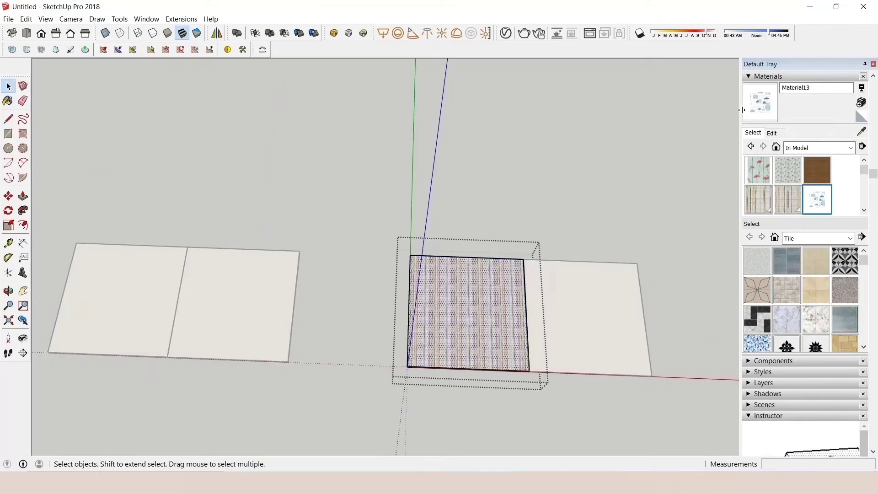
{"action": "key", "text": "b"}
{"action": "left_click", "coordinate": [474, 297]}
{"action": "key", "text": "space"}
{"action": "scroll", "coordinate": [474, 297], "scroll_direction": "up", "scroll_amount": 3}
{"action": "scroll", "coordinate": [404, 252], "scroll_direction": "up", "scroll_amount": 3}
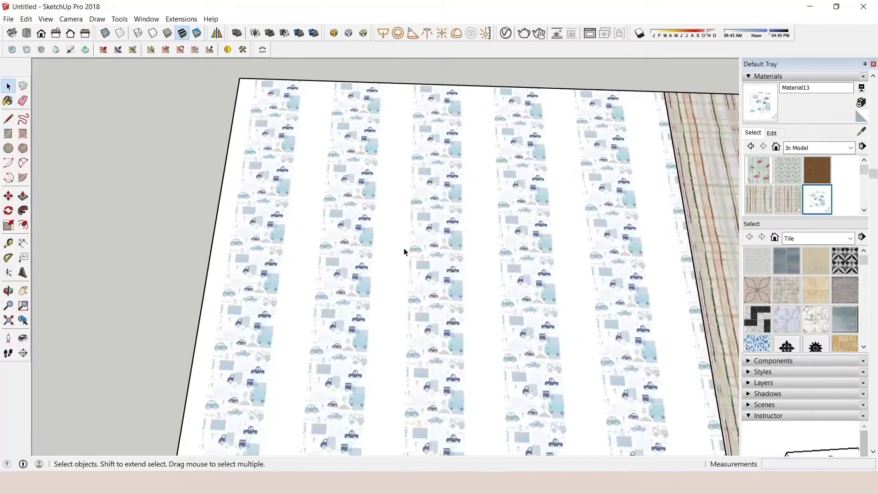
{"action": "scroll", "coordinate": [404, 252], "scroll_direction": "up", "scroll_amount": 3}
{"action": "scroll", "coordinate": [365, 255], "scroll_direction": "down", "scroll_amount": 3}
{"action": "scroll", "coordinate": [347, 252], "scroll_direction": "up", "scroll_amount": 2}
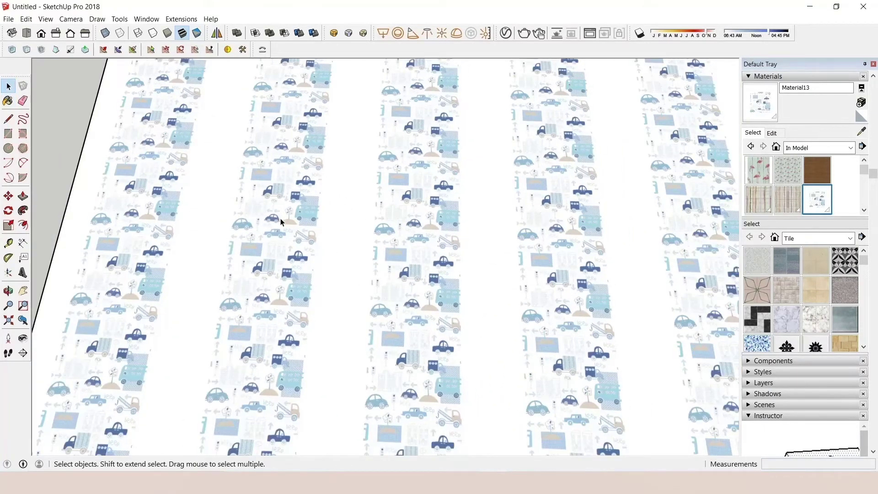
{"action": "scroll", "coordinate": [281, 222], "scroll_direction": "down", "scroll_amount": 2}
{"action": "scroll", "coordinate": [416, 215], "scroll_direction": "down", "scroll_amount": 3}
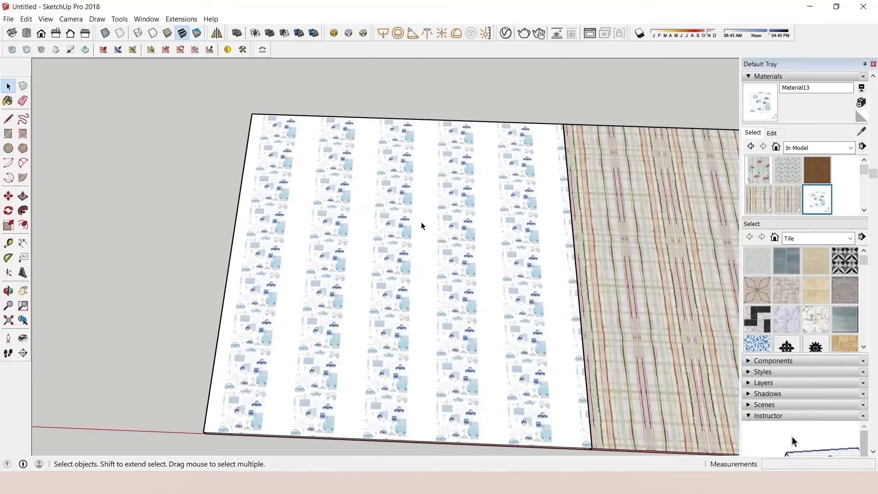
{"action": "scroll", "coordinate": [439, 199], "scroll_direction": "up", "scroll_amount": 2}
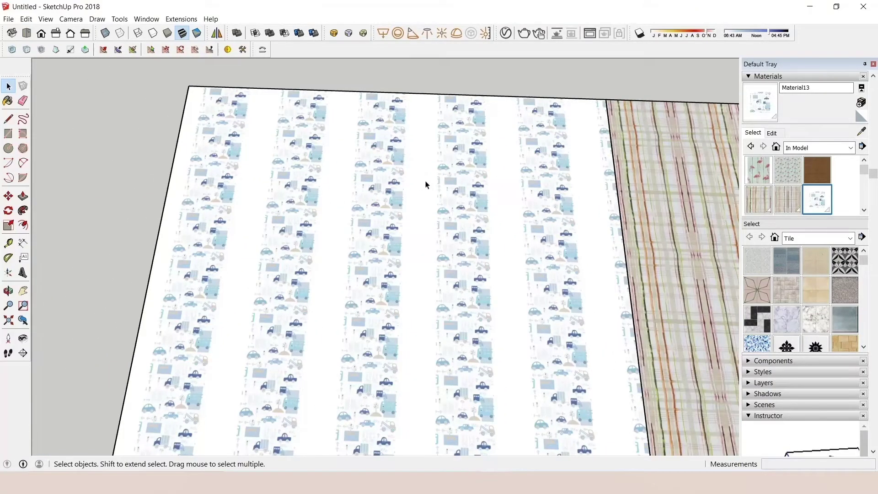
{"action": "scroll", "coordinate": [378, 189], "scroll_direction": "up", "scroll_amount": 1}
{"action": "scroll", "coordinate": [421, 167], "scroll_direction": "up", "scroll_amount": 2}
{"action": "scroll", "coordinate": [398, 211], "scroll_direction": "up", "scroll_amount": 1}
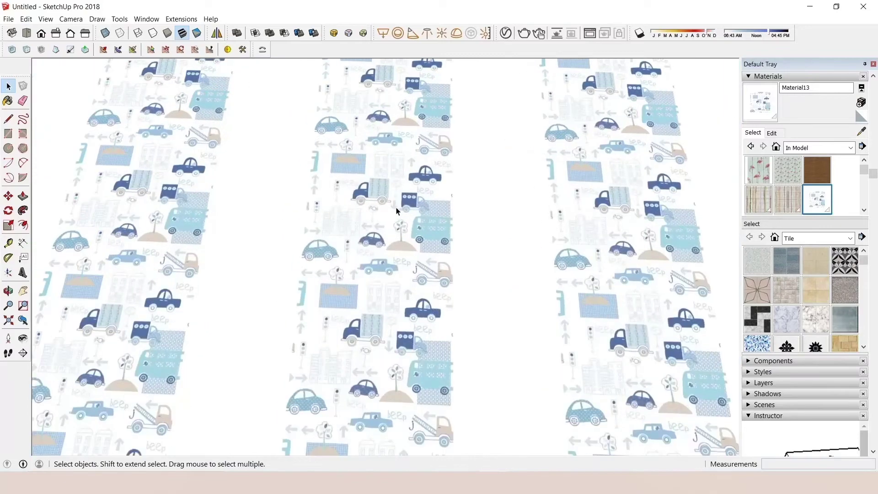
{"action": "scroll", "coordinate": [440, 290], "scroll_direction": "up", "scroll_amount": 2}
{"action": "scroll", "coordinate": [440, 290], "scroll_direction": "down", "scroll_amount": 3}
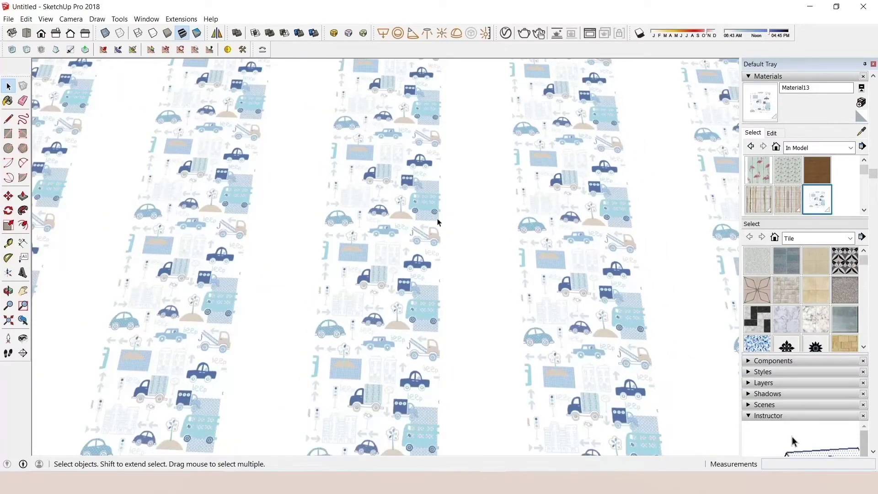
{"action": "scroll", "coordinate": [438, 223], "scroll_direction": "down", "scroll_amount": 2}
{"action": "scroll", "coordinate": [426, 183], "scroll_direction": "down", "scroll_amount": 2}
{"action": "scroll", "coordinate": [430, 197], "scroll_direction": "down", "scroll_amount": 2}
{"action": "scroll", "coordinate": [435, 204], "scroll_direction": "down", "scroll_amount": 1}
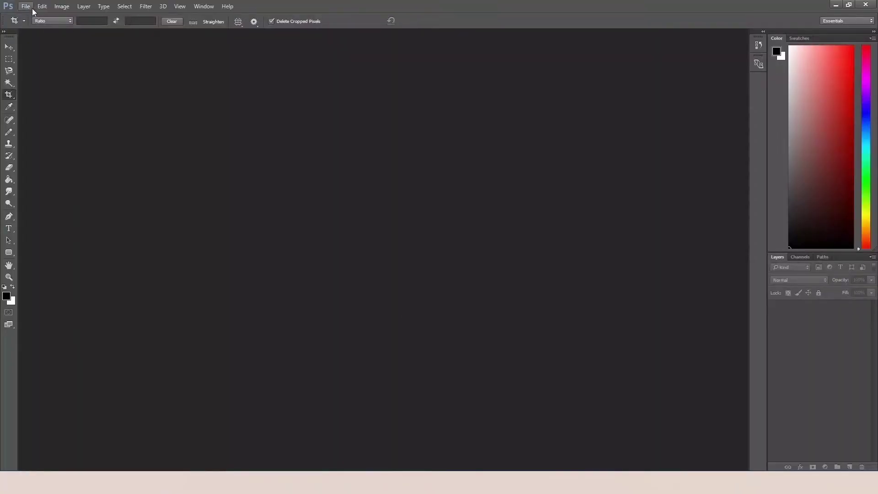
Open 2.png in Photoshop and apply a first crop trimming its left side.
{"action": "left_click", "coordinate": [26, 6]}
{"action": "left_click", "coordinate": [39, 29]}
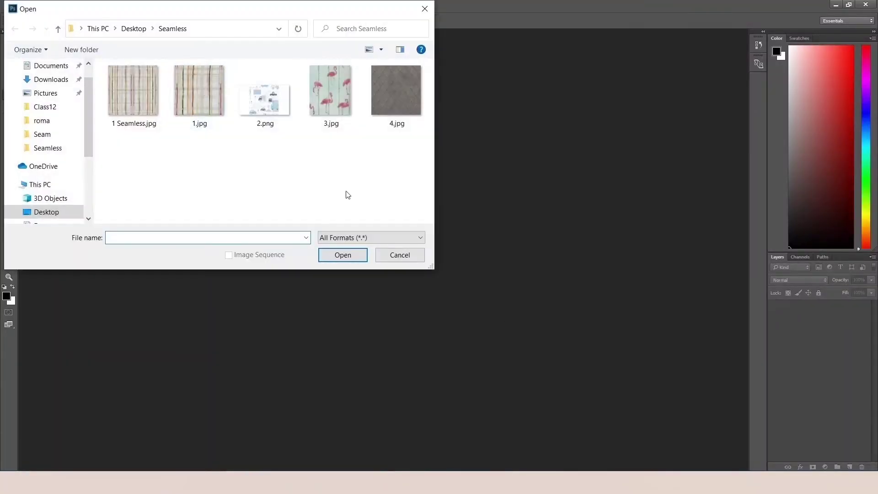
{"action": "double_click", "coordinate": [265, 98]}
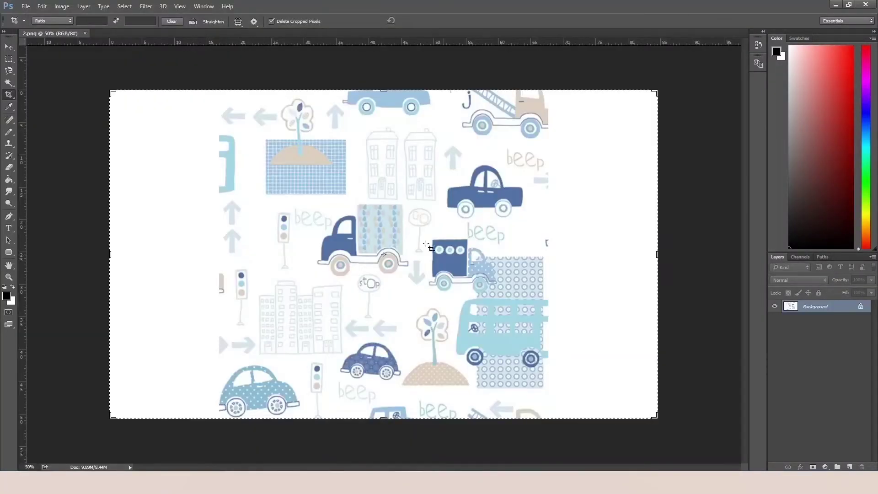
{"action": "left_click", "coordinate": [311, 223]}
{"action": "left_click_drag", "start_coordinate": [113, 254], "coordinate": [164, 261]}
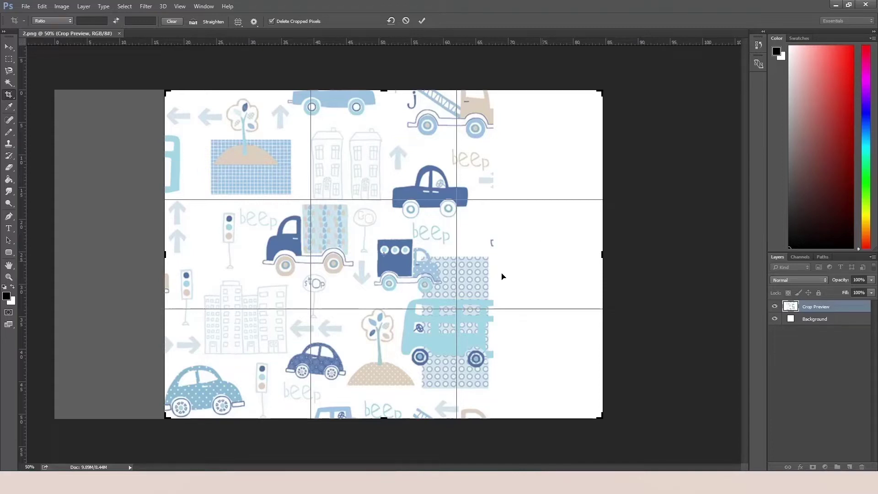
{"action": "key", "text": "Return"}
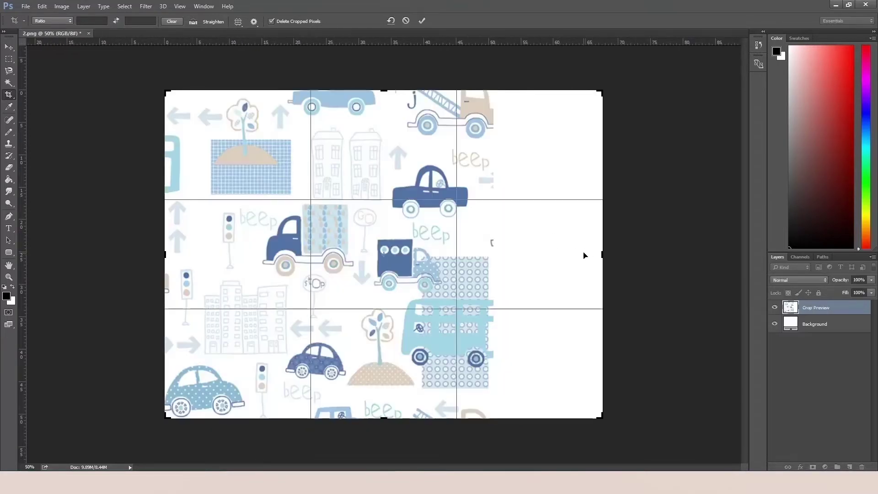
Crop the right edge to 51.22 cm width, then save and close 2.png.
{"action": "left_click_drag", "start_coordinate": [601, 252], "coordinate": [547, 257]}
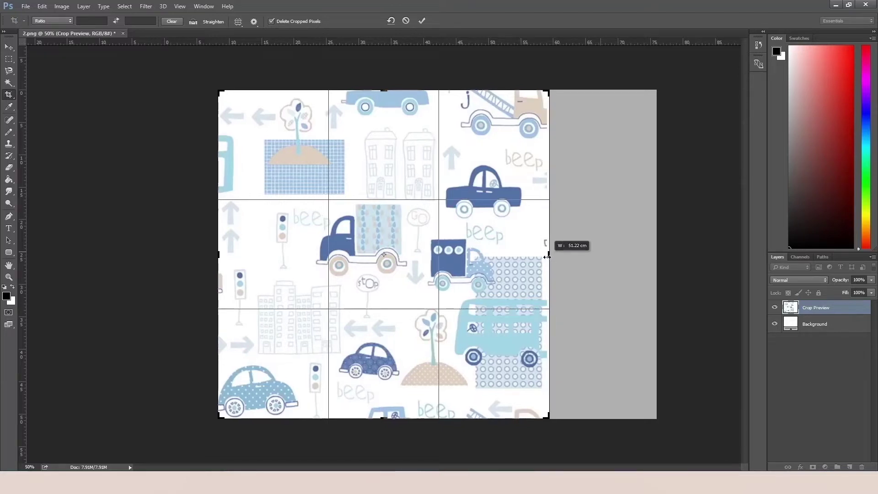
{"action": "left_click_drag", "start_coordinate": [547, 257], "coordinate": [548, 257]}
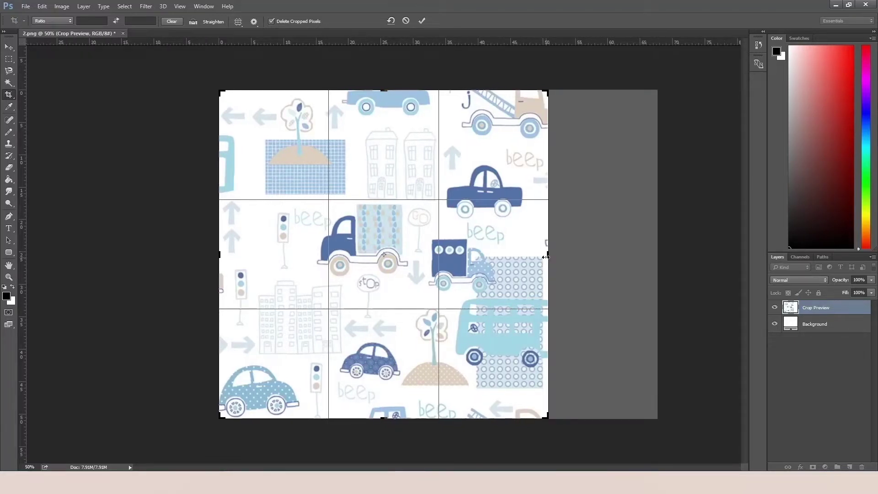
{"action": "key", "text": "Return"}
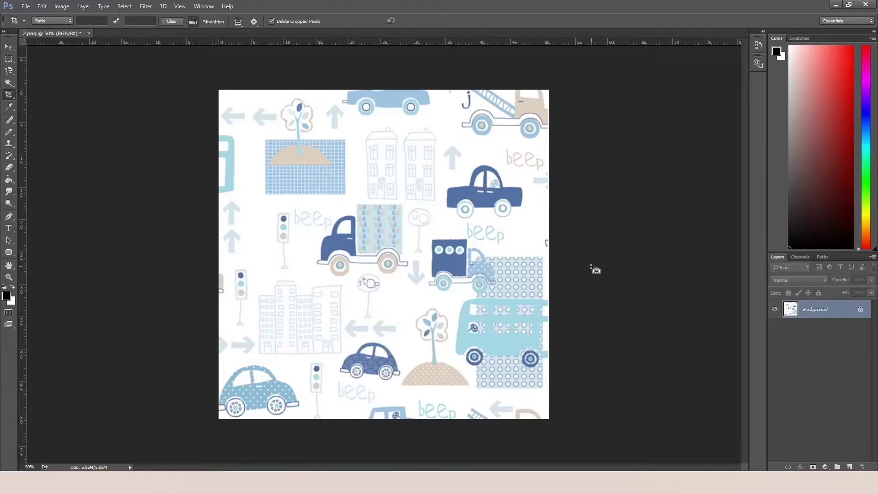
{"action": "key", "text": "ctrl+s"}
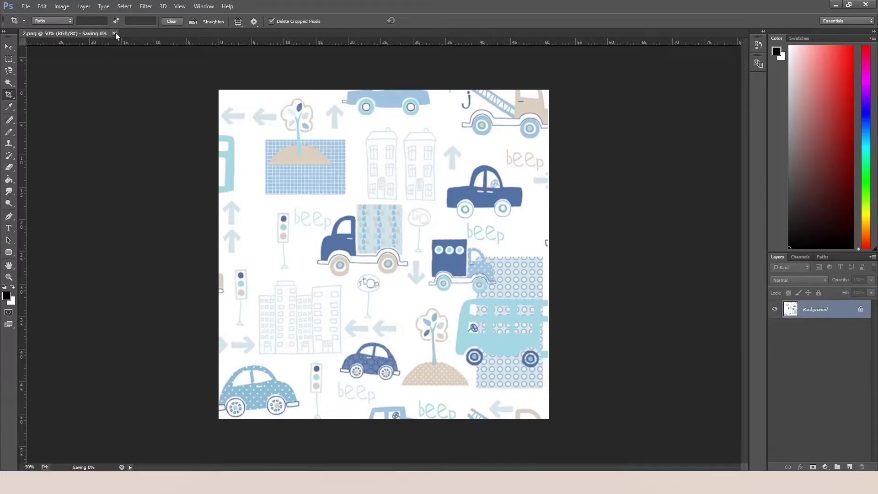
{"action": "left_click", "coordinate": [84, 33]}
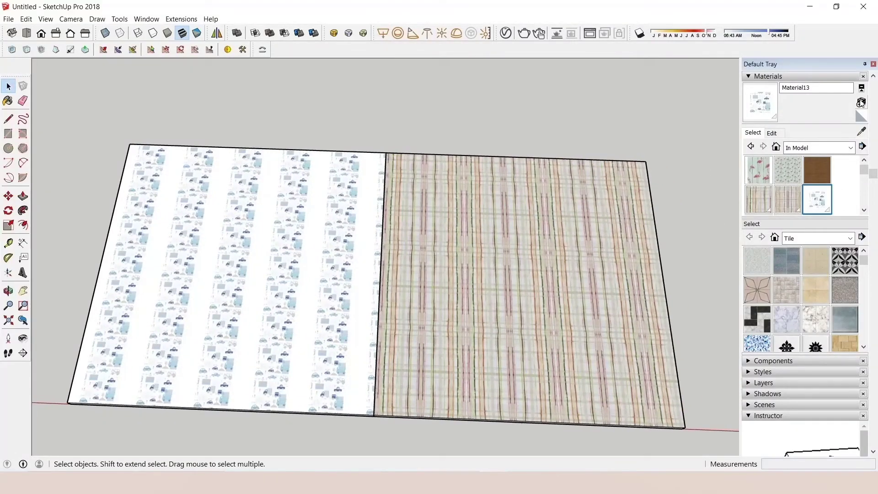
Create a new material textured with the car image 2.png.
{"action": "left_click", "coordinate": [862, 102]}
{"action": "left_click", "coordinate": [498, 279]}
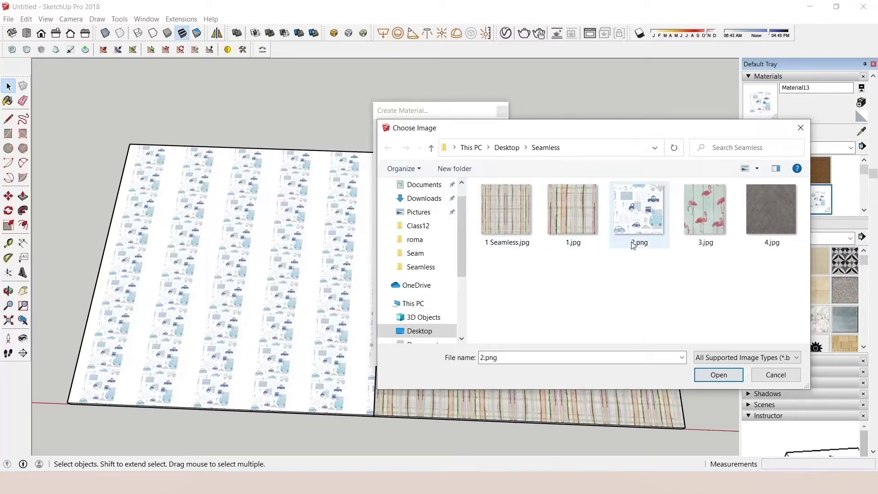
{"action": "left_click", "coordinate": [717, 373]}
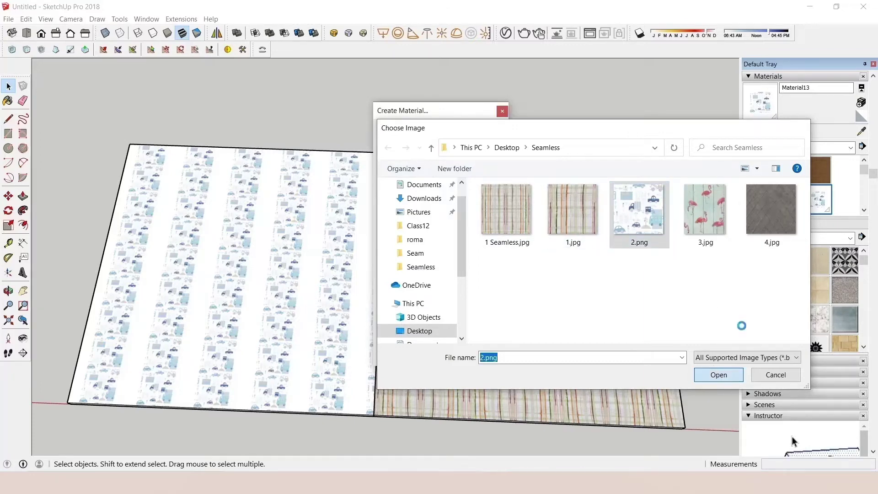
{"action": "left_click", "coordinate": [414, 357]}
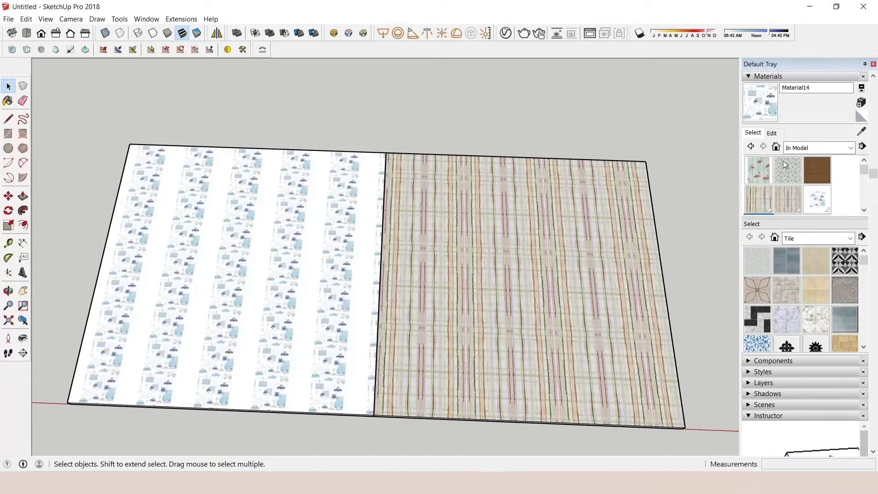
Paint the plaid right face with the new car material and inspect the texture up close.
{"action": "left_click", "coordinate": [523, 205]}
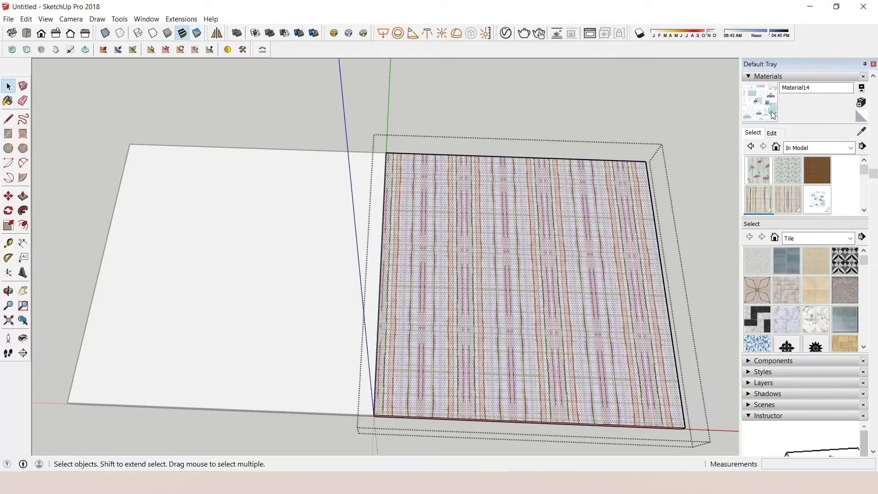
{"action": "left_click", "coordinate": [771, 112]}
{"action": "left_click", "coordinate": [584, 246]}
{"action": "key", "text": "space"}
{"action": "scroll", "coordinate": [522, 268], "scroll_direction": "up", "scroll_amount": 5}
{"action": "scroll", "coordinate": [522, 267], "scroll_direction": "up", "scroll_amount": 3}
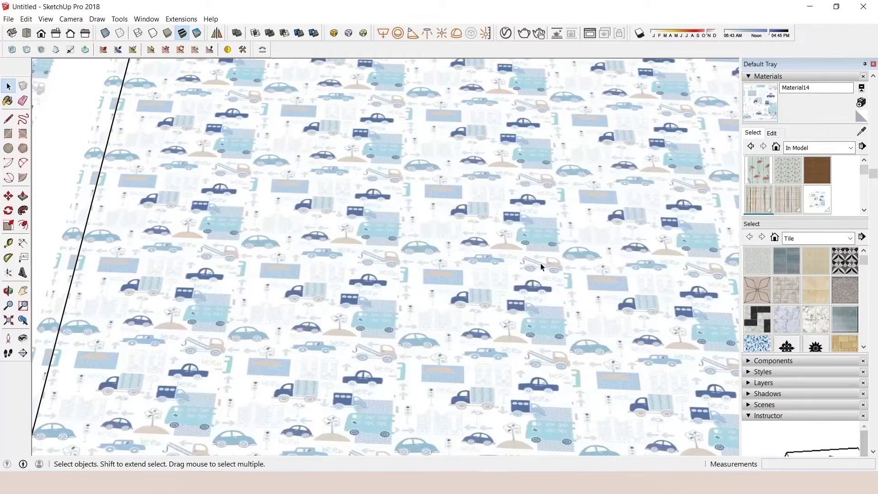
{"action": "scroll", "coordinate": [477, 241], "scroll_direction": "down", "scroll_amount": 5}
{"action": "scroll", "coordinate": [504, 196], "scroll_direction": "up", "scroll_amount": 5}
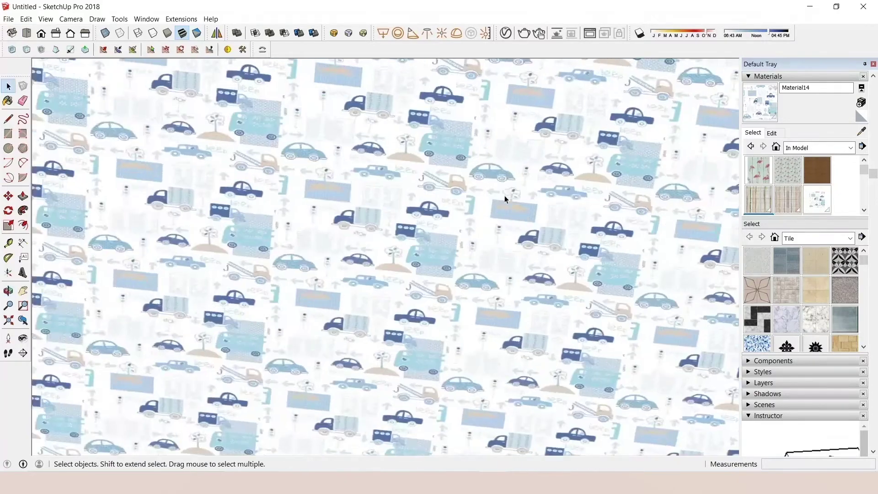
{"action": "scroll", "coordinate": [503, 197], "scroll_direction": "up", "scroll_amount": 3}
{"action": "scroll", "coordinate": [501, 196], "scroll_direction": "up", "scroll_amount": 2}
{"action": "scroll", "coordinate": [453, 183], "scroll_direction": "down", "scroll_amount": 4}
{"action": "scroll", "coordinate": [436, 167], "scroll_direction": "down", "scroll_amount": 2}
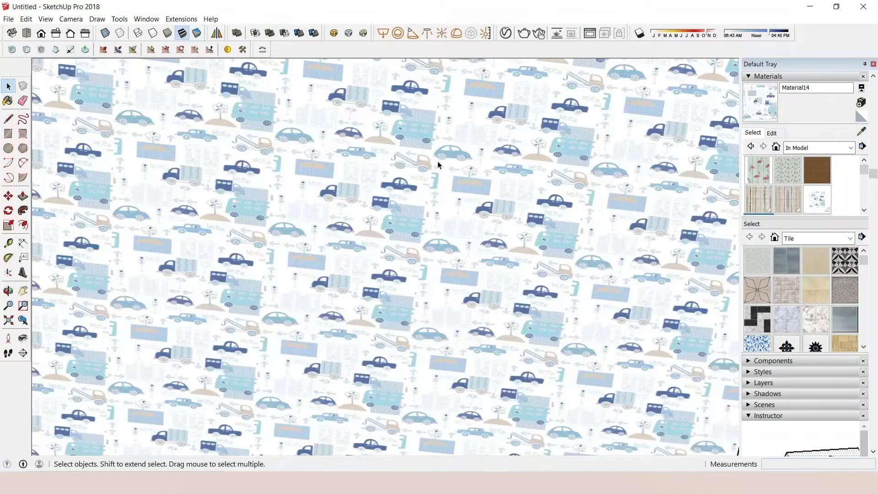
{"action": "scroll", "coordinate": [445, 165], "scroll_direction": "up", "scroll_amount": 4}
{"action": "scroll", "coordinate": [443, 164], "scroll_direction": "down", "scroll_amount": 5}
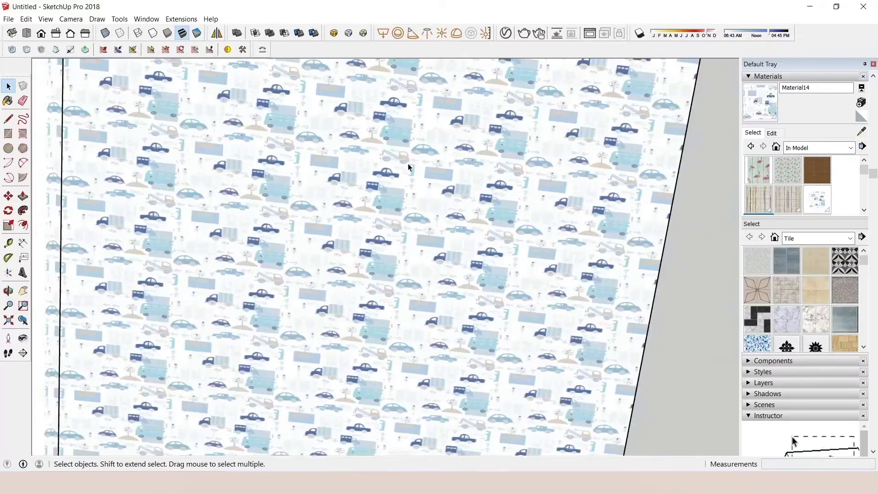
{"action": "left_click_drag", "start_coordinate": [444, 165], "coordinate": [363, 270]}
{"action": "scroll", "coordinate": [273, 202], "scroll_direction": "up", "scroll_amount": 2}
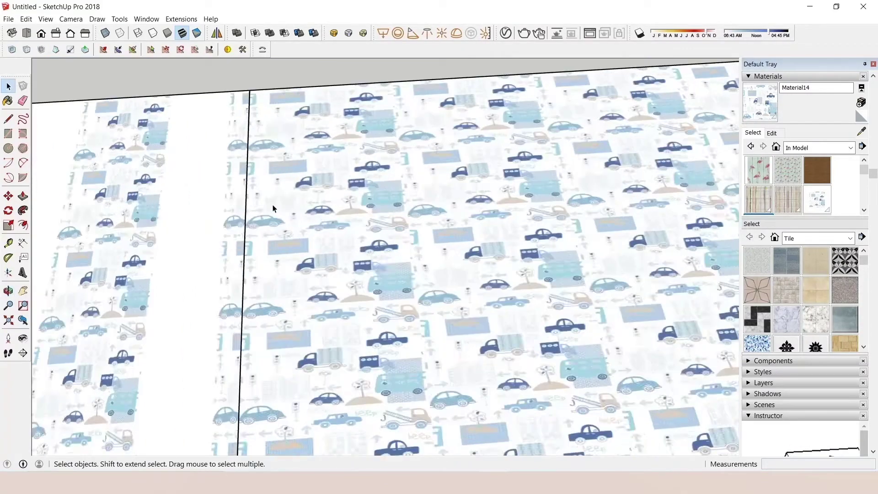
{"action": "scroll", "coordinate": [366, 224], "scroll_direction": "up", "scroll_amount": 2}
{"action": "scroll", "coordinate": [463, 245], "scroll_direction": "up", "scroll_amount": 2}
{"action": "scroll", "coordinate": [461, 245], "scroll_direction": "up", "scroll_amount": 2}
{"action": "scroll", "coordinate": [442, 242], "scroll_direction": "down", "scroll_amount": 2}
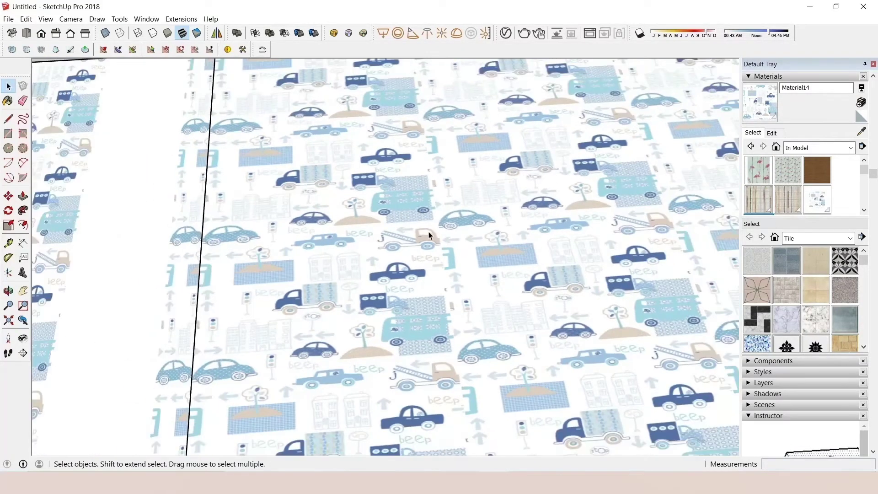
{"action": "scroll", "coordinate": [429, 233], "scroll_direction": "down", "scroll_amount": 2}
{"action": "scroll", "coordinate": [394, 206], "scroll_direction": "down", "scroll_amount": 2}
{"action": "mouse_move", "coordinate": [438, 300]}
{"action": "left_mouse_down"}
{"action": "mouse_move", "coordinate": [369, 178]}
{"action": "mouse_move", "coordinate": [373, 163]}
{"action": "left_mouse_up"}
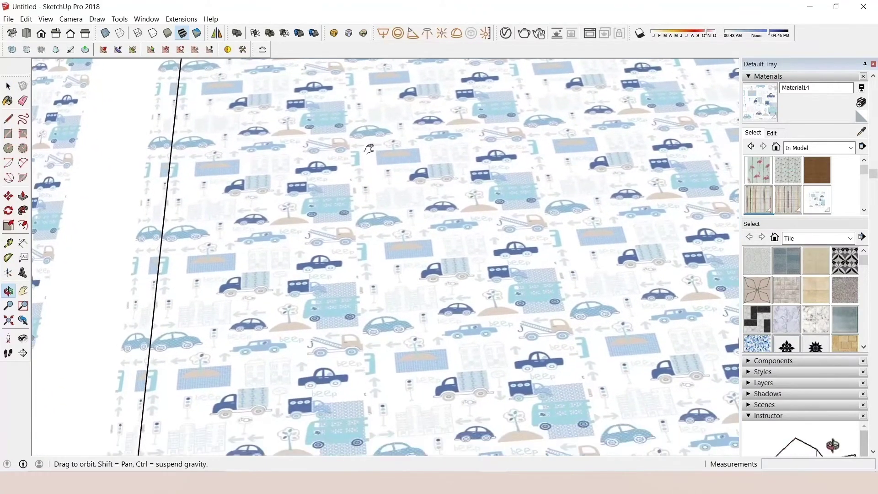
{"action": "scroll", "coordinate": [380, 375], "scroll_direction": "up", "scroll_amount": 3}
{"action": "scroll", "coordinate": [374, 363], "scroll_direction": "up", "scroll_amount": 3}
{"action": "scroll", "coordinate": [386, 227], "scroll_direction": "down", "scroll_amount": 3}
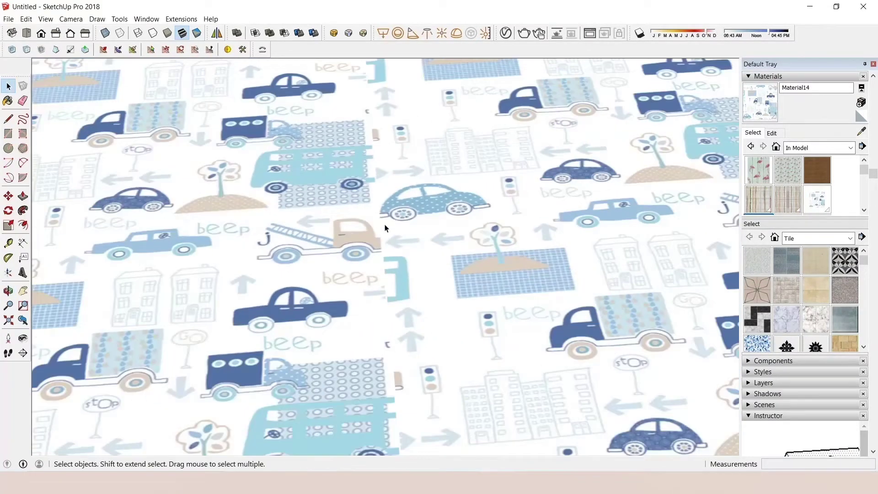
{"action": "scroll", "coordinate": [389, 256], "scroll_direction": "down", "scroll_amount": 2}
{"action": "scroll", "coordinate": [393, 284], "scroll_direction": "up", "scroll_amount": 3}
{"action": "scroll", "coordinate": [390, 302], "scroll_direction": "up", "scroll_amount": 3}
{"action": "scroll", "coordinate": [435, 235], "scroll_direction": "down", "scroll_amount": 3}
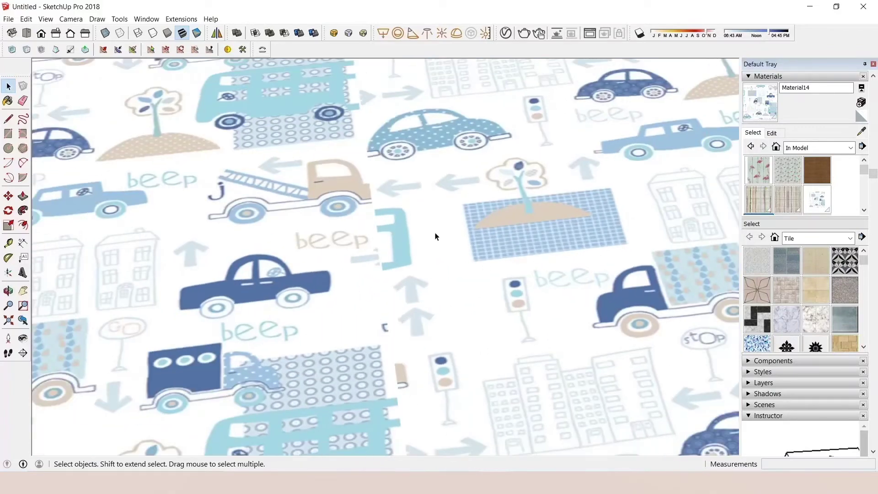
{"action": "scroll", "coordinate": [374, 236], "scroll_direction": "down", "scroll_amount": 2}
{"action": "scroll", "coordinate": [375, 234], "scroll_direction": "up", "scroll_amount": 2}
{"action": "left_click_drag", "start_coordinate": [376, 233], "coordinate": [369, 238]}
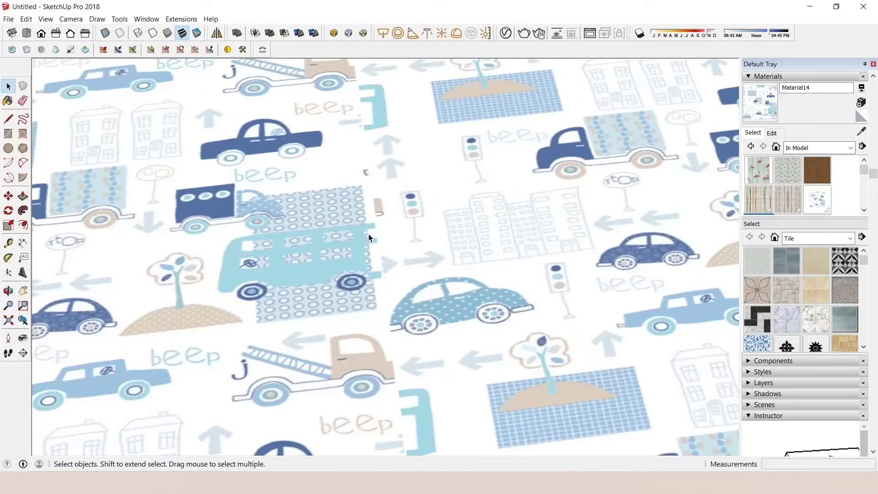
{"action": "scroll", "coordinate": [374, 277], "scroll_direction": "down", "scroll_amount": 1}
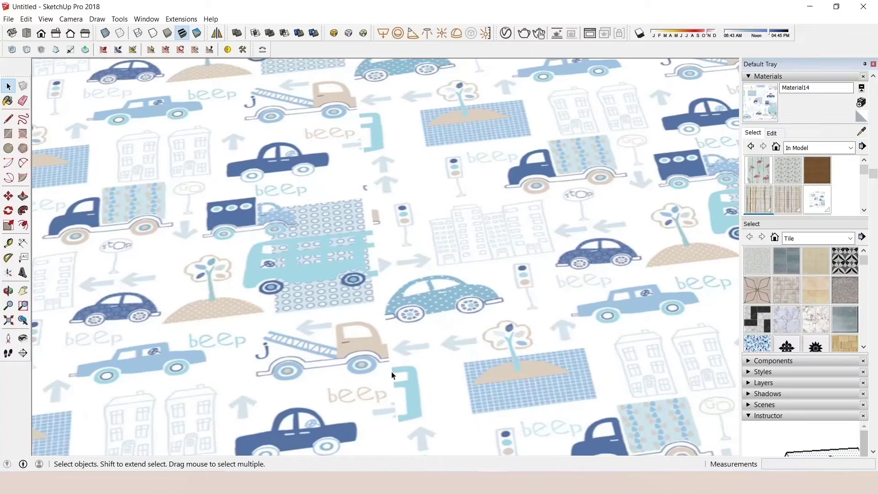
{"action": "scroll", "coordinate": [374, 198], "scroll_direction": "down", "scroll_amount": 2}
{"action": "scroll", "coordinate": [372, 196], "scroll_direction": "down", "scroll_amount": 2}
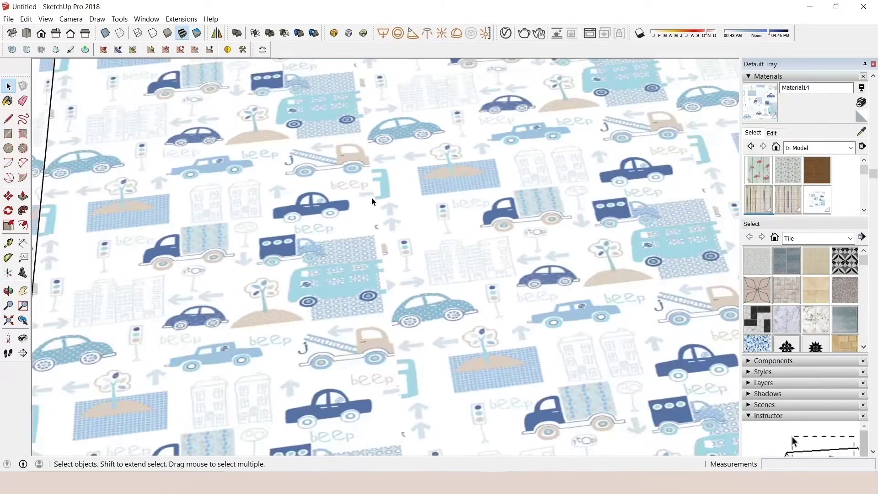
{"action": "scroll", "coordinate": [377, 198], "scroll_direction": "down", "scroll_amount": 2}
{"action": "scroll", "coordinate": [378, 202], "scroll_direction": "down", "scroll_amount": 2}
{"action": "scroll", "coordinate": [378, 202], "scroll_direction": "down", "scroll_amount": 3}
Copy the car-textured face to the right with Move and Ctrl.
{"action": "double_click", "coordinate": [463, 280]}
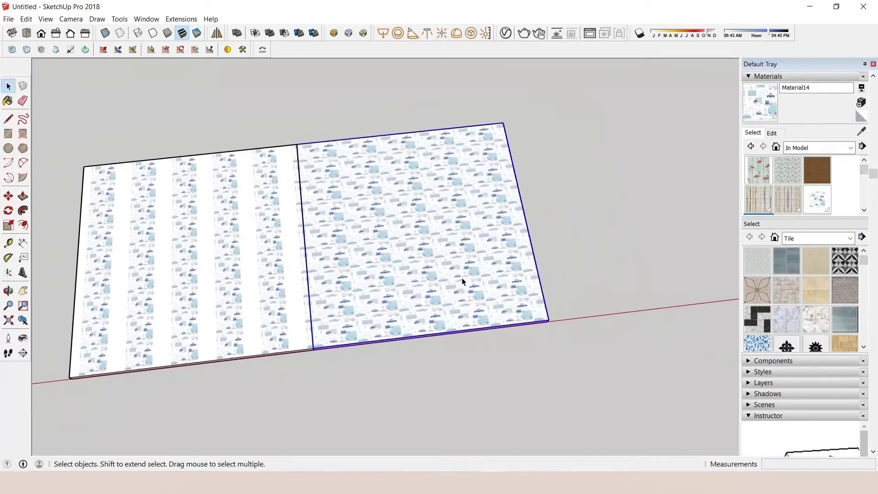
{"action": "key", "text": "m"}
{"action": "left_click", "coordinate": [370, 394]}
{"action": "key", "text": "ctrl"}
{"action": "scroll", "coordinate": [480, 387], "scroll_direction": "down", "scroll_amount": 3}
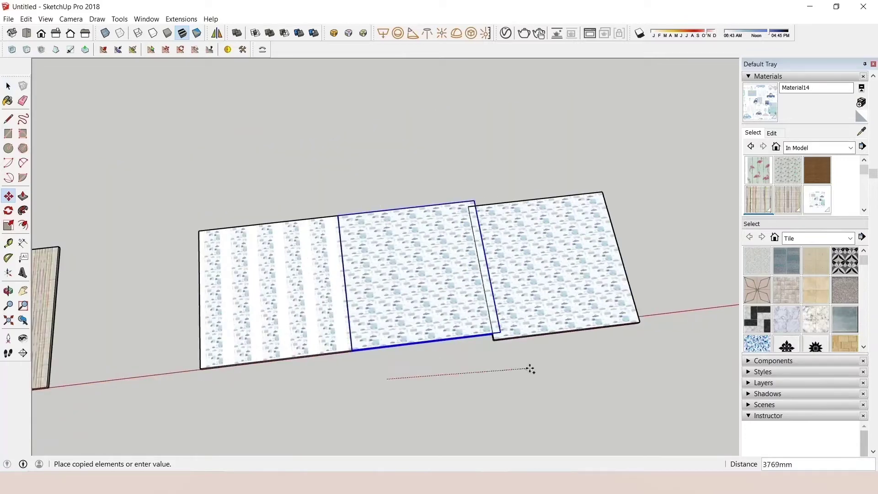
{"action": "left_click", "coordinate": [527, 392]}
{"action": "key", "text": "space"}
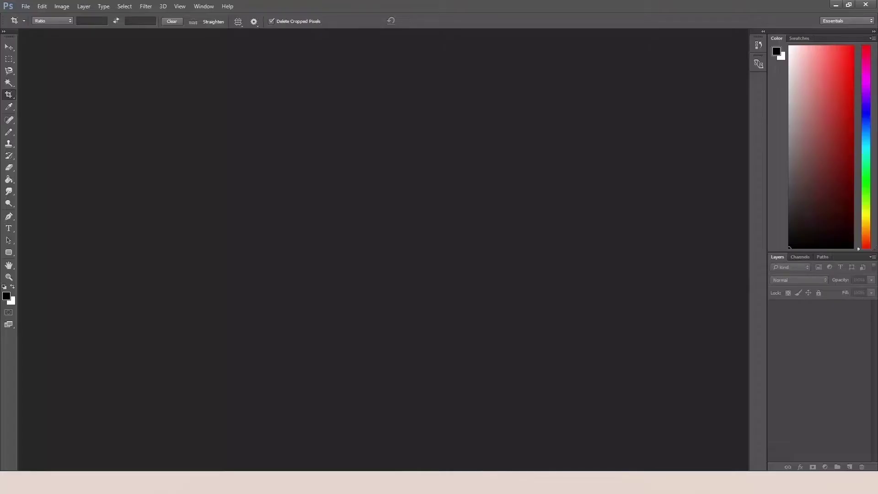
Open 2.png in Photoshop and create a new transparent document 50 wide.
{"action": "left_click", "coordinate": [26, 7]}
{"action": "left_click", "coordinate": [41, 26]}
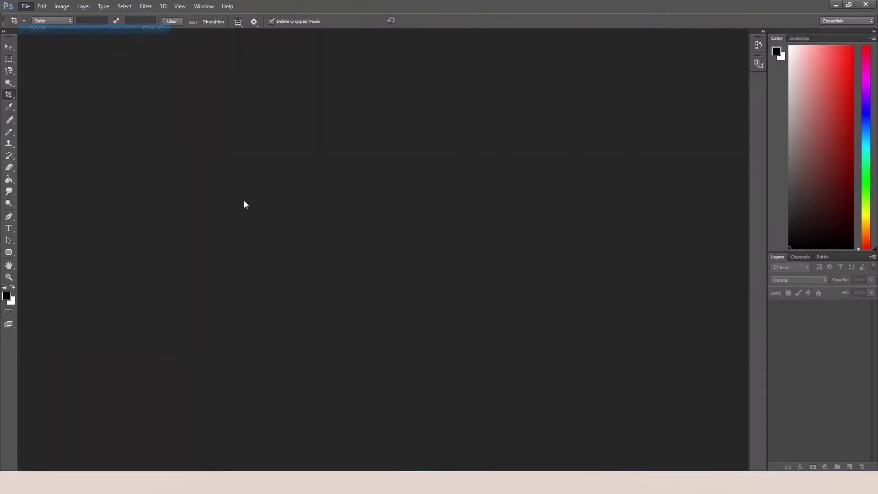
{"action": "double_click", "coordinate": [268, 101]}
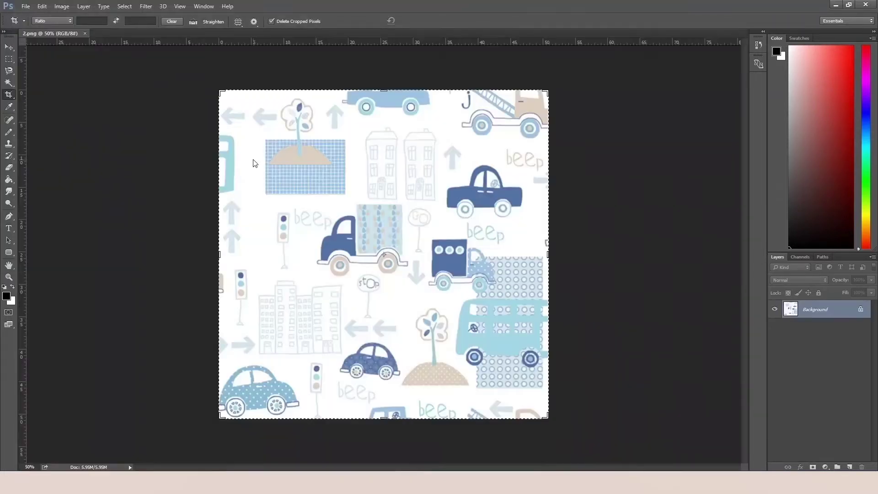
{"action": "left_click", "coordinate": [26, 6]}
{"action": "left_click", "coordinate": [27, 14]}
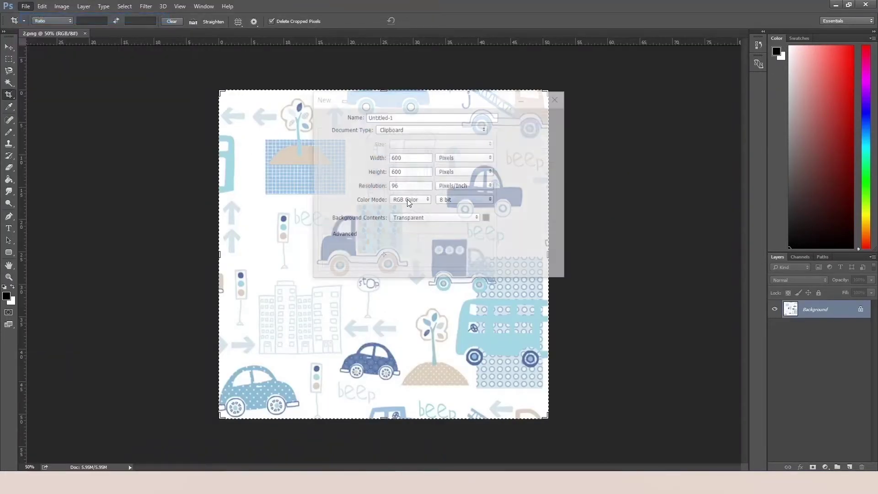
{"action": "double_click", "coordinate": [411, 159]}
{"action": "type", "text": "1"}
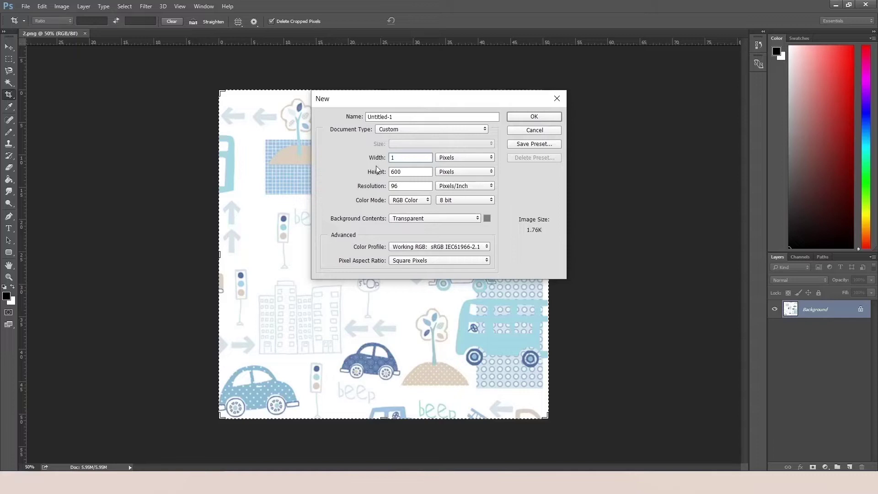
{"action": "type", "text": "500"}
{"action": "key", "text": "Tab"}
{"action": "left_click", "coordinate": [532, 117]}
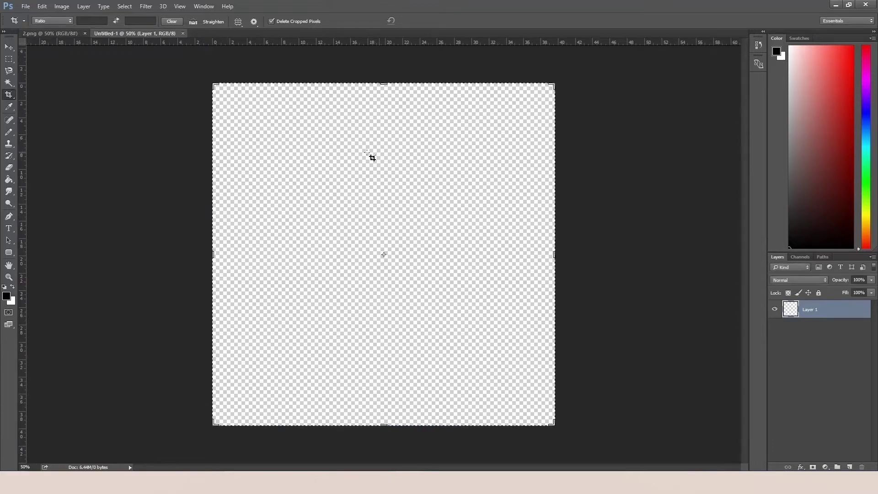
Paste the car pattern into the blank canvas and scale it proportionally to 20%.
{"action": "left_click", "coordinate": [69, 34]}
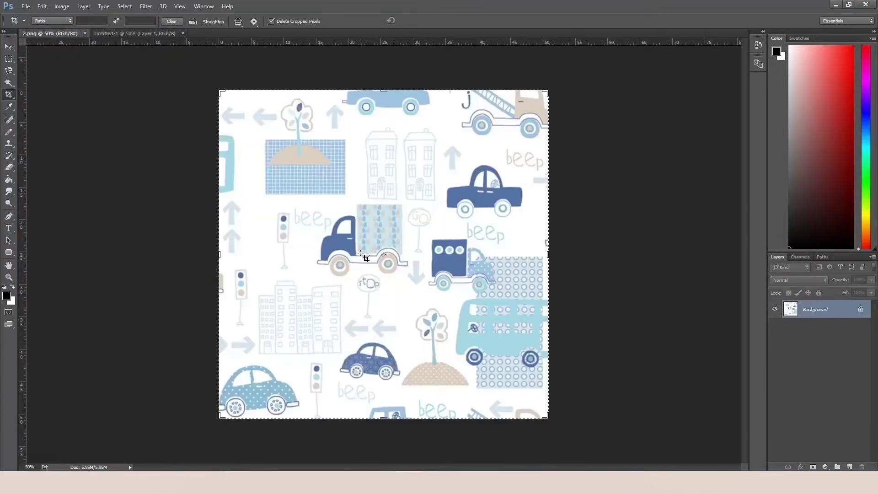
{"action": "left_click", "coordinate": [131, 33]}
{"action": "key", "text": "ctrl+v"}
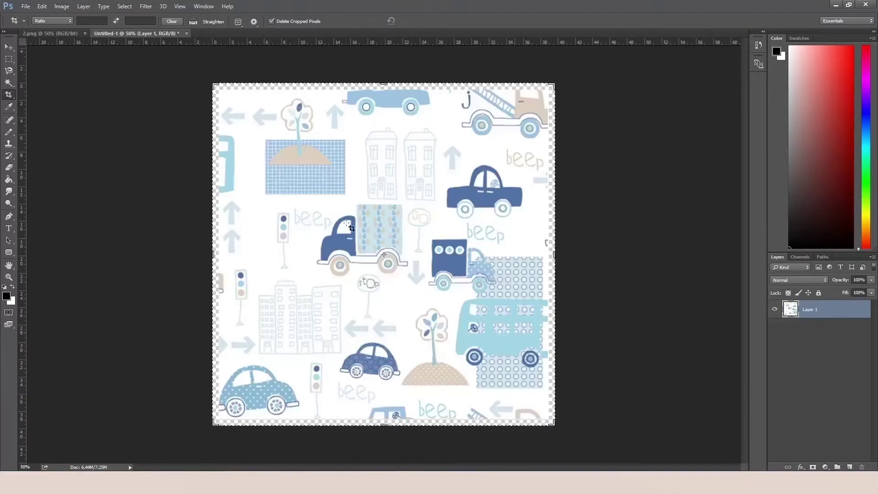
{"action": "key", "text": "ctrl+t"}
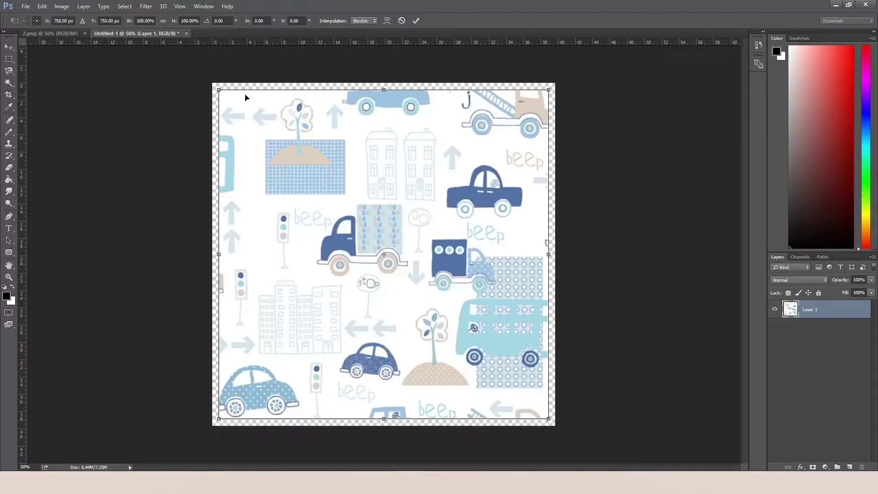
{"action": "left_click", "coordinate": [163, 21]}
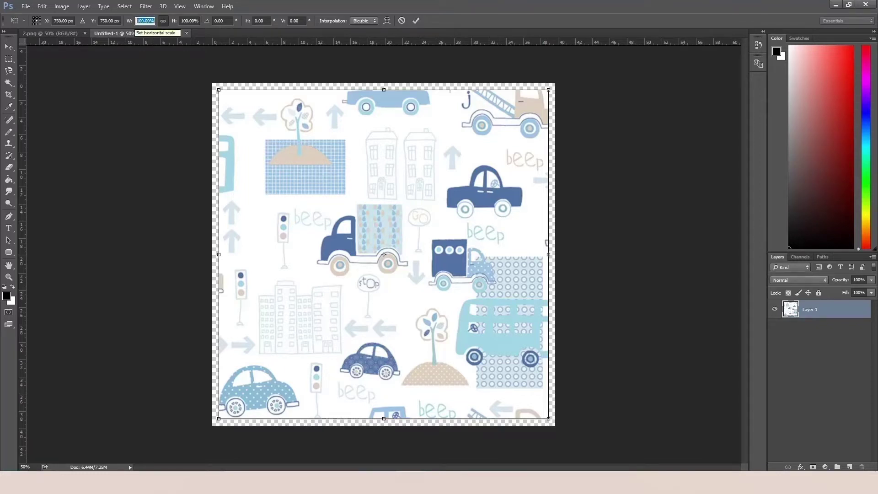
{"action": "type", "text": "20"}
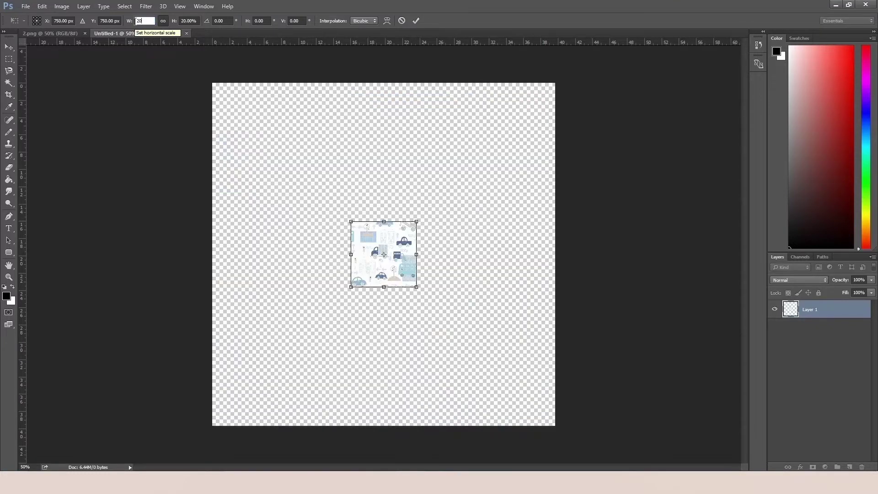
{"action": "left_click", "coordinate": [9, 58]}
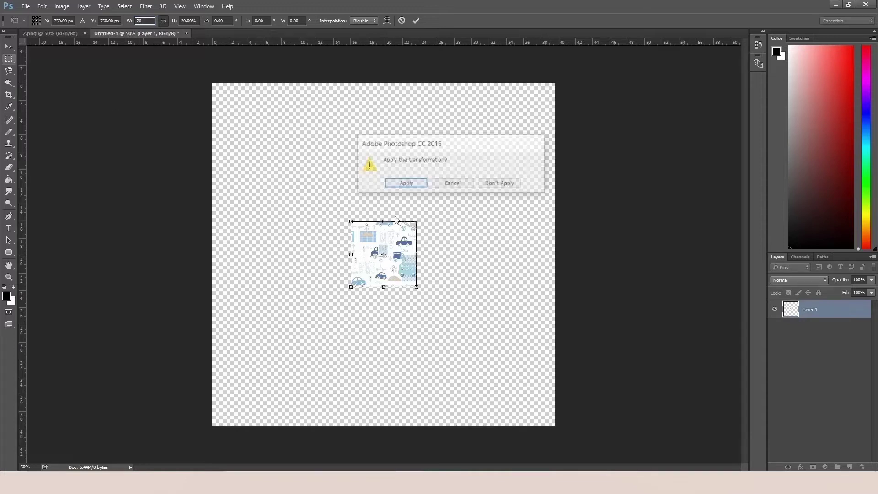
{"action": "left_click", "coordinate": [406, 183]}
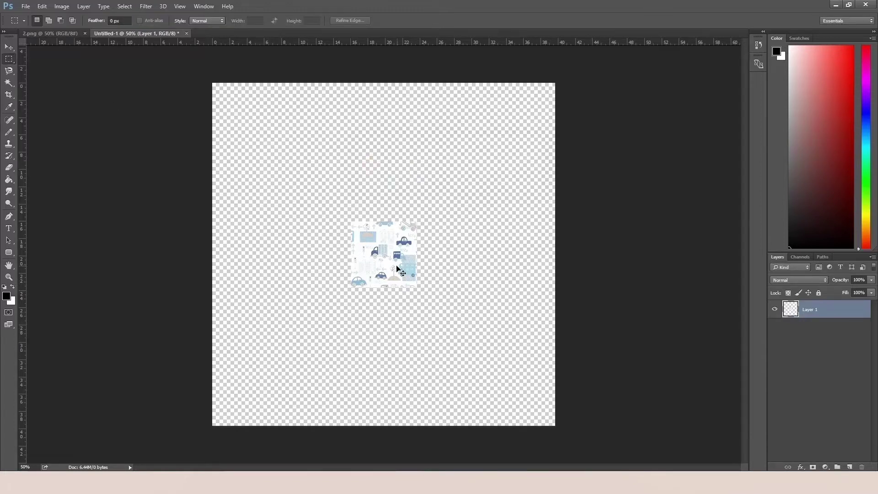
Snap the car tile into the top-left corner and copy it down the first column.
{"action": "left_click_drag", "start_coordinate": [397, 269], "coordinate": [252, 132]}
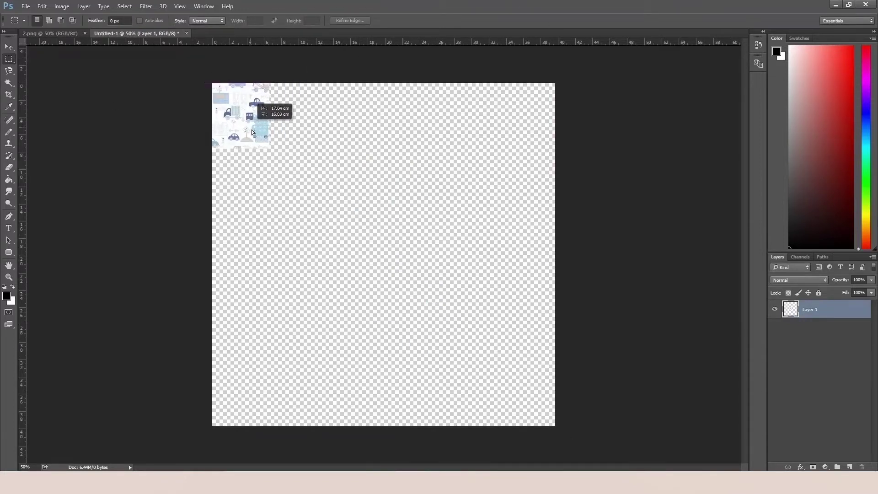
{"action": "mouse_move", "coordinate": [252, 132]}
{"action": "left_mouse_down"}
{"action": "mouse_move", "coordinate": [278, 136]}
{"action": "mouse_move", "coordinate": [248, 180]}
{"action": "left_mouse_up"}
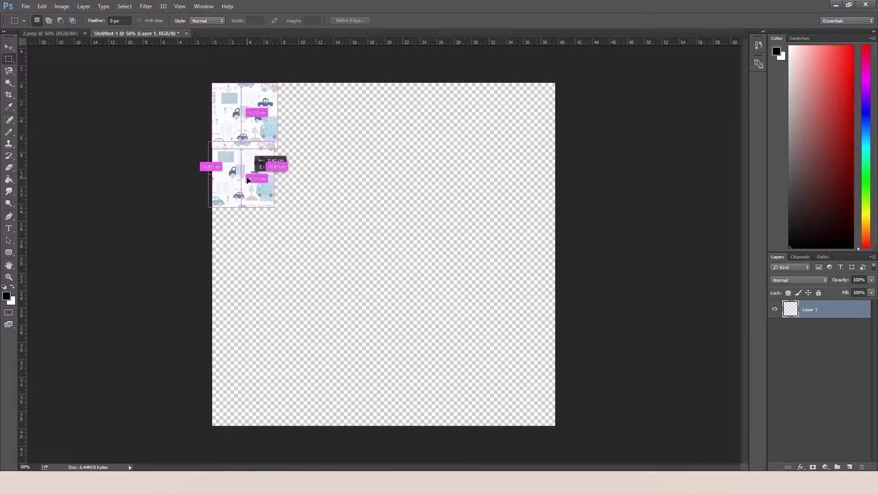
{"action": "mouse_move", "coordinate": [247, 179]}
{"action": "left_mouse_down"}
{"action": "mouse_move", "coordinate": [274, 255]}
{"action": "mouse_move", "coordinate": [253, 233]}
{"action": "mouse_move", "coordinate": [264, 311]}
{"action": "mouse_move", "coordinate": [246, 299]}
{"action": "mouse_move", "coordinate": [256, 322]}
{"action": "mouse_move", "coordinate": [236, 422]}
{"action": "left_mouse_up"}
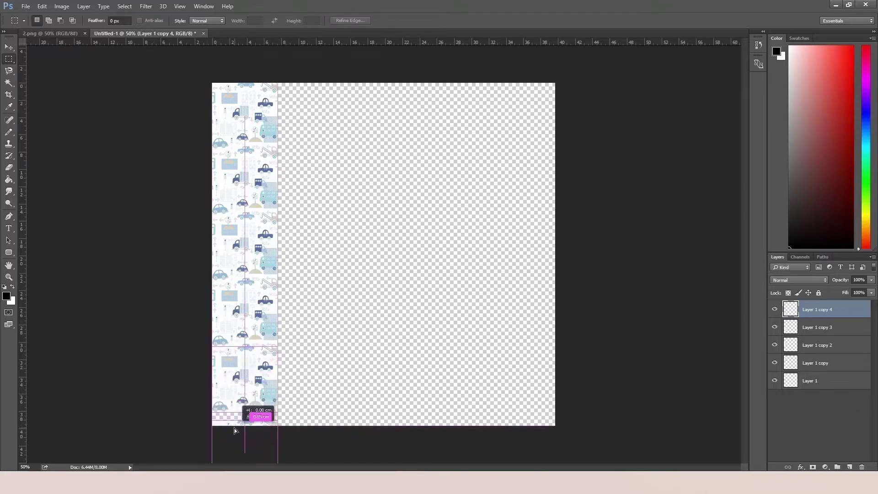
{"action": "left_click_drag", "start_coordinate": [272, 241], "coordinate": [272, 242]}
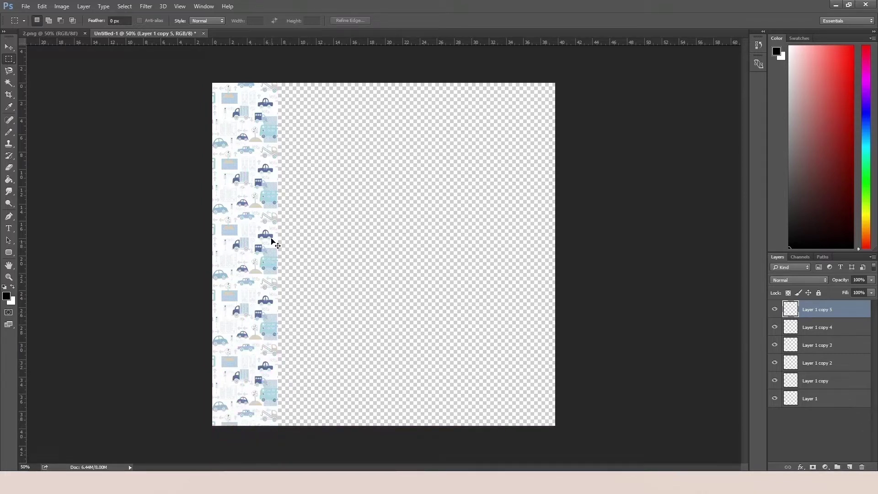
Build a second full-height column of car tiles, undoing one extra copy.
{"action": "left_click_drag", "start_coordinate": [257, 421], "coordinate": [316, 92]}
{"action": "left_click_drag", "start_coordinate": [228, 164], "coordinate": [228, 164]}
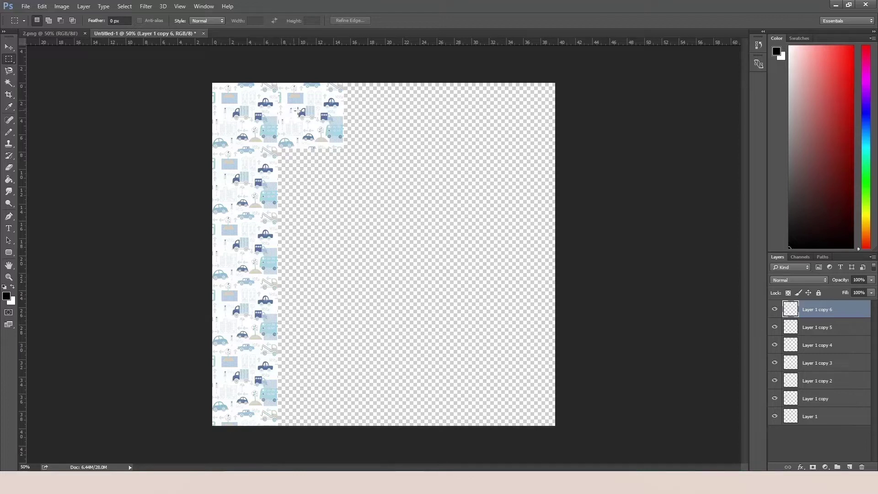
{"action": "mouse_move", "coordinate": [298, 111]}
{"action": "left_mouse_down"}
{"action": "mouse_move", "coordinate": [330, 233]}
{"action": "mouse_move", "coordinate": [299, 279]}
{"action": "left_mouse_up"}
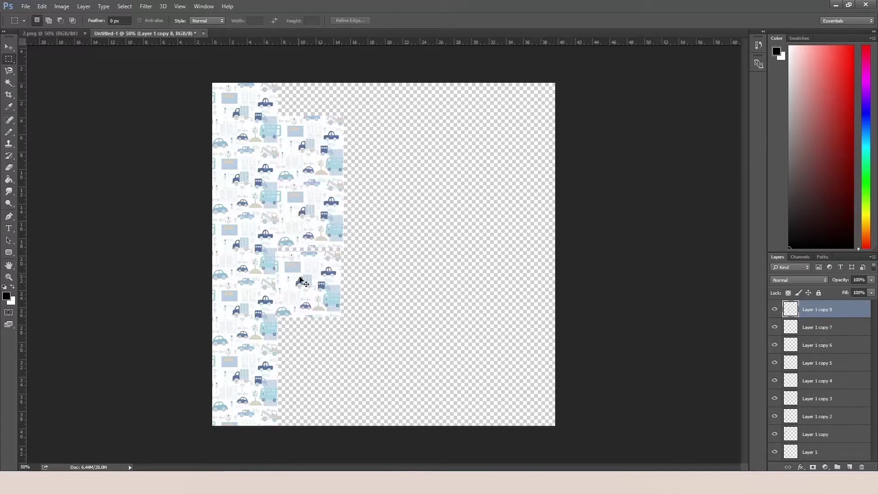
{"action": "mouse_move", "coordinate": [300, 279]}
{"action": "left_mouse_down"}
{"action": "mouse_move", "coordinate": [298, 339]}
{"action": "mouse_move", "coordinate": [313, 339]}
{"action": "left_mouse_up"}
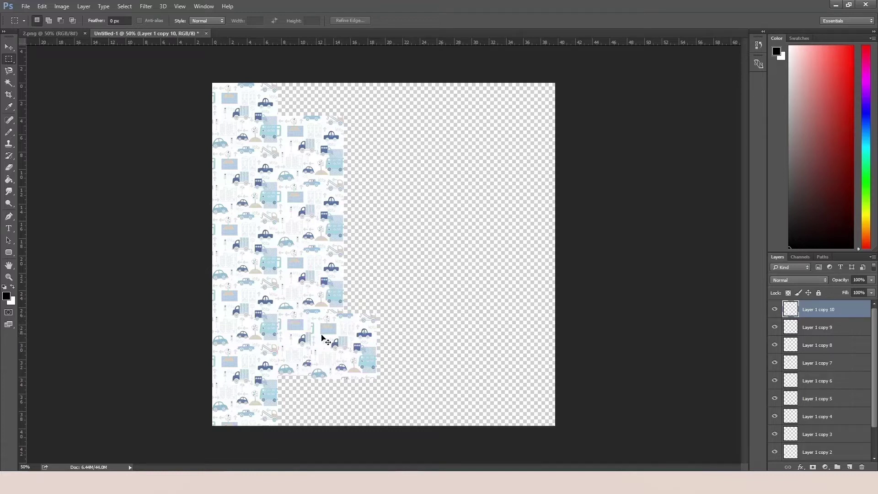
{"action": "key", "text": "ctrl+z"}
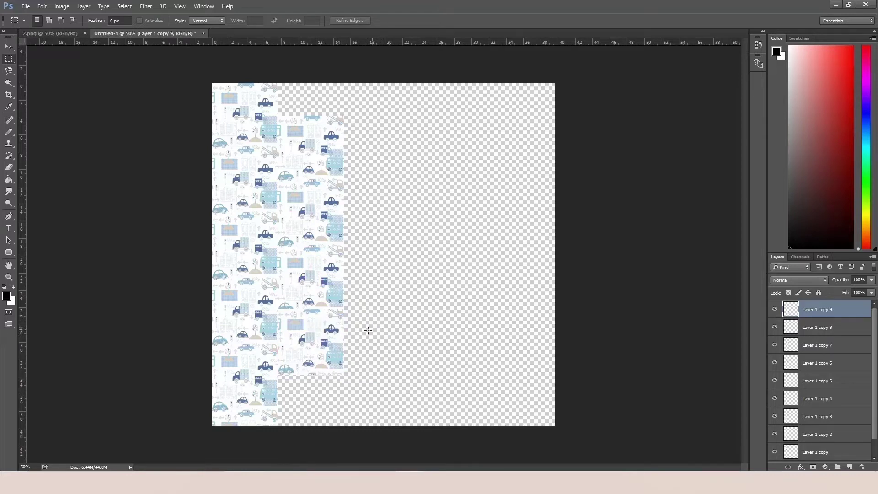
{"action": "left_click_drag", "start_coordinate": [298, 316], "coordinate": [296, 376]}
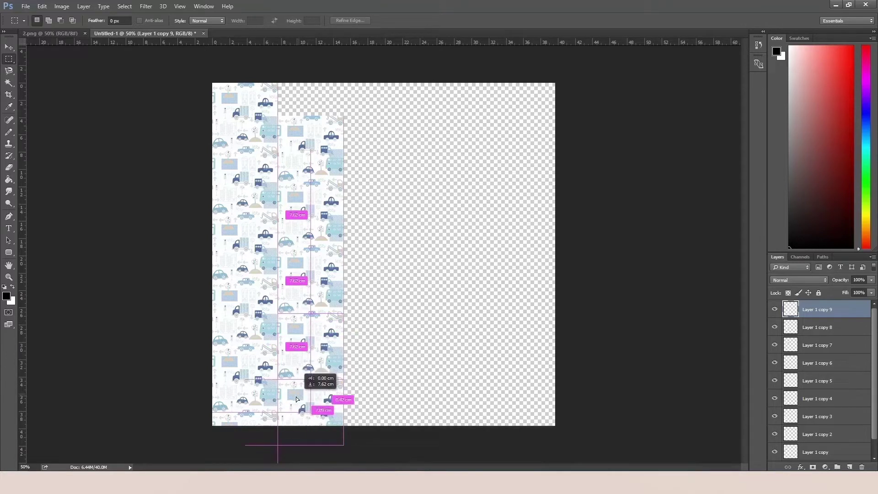
{"action": "mouse_move", "coordinate": [296, 377]}
{"action": "left_mouse_down"}
{"action": "mouse_move", "coordinate": [319, 407]}
{"action": "mouse_move", "coordinate": [313, 77]}
{"action": "left_mouse_up"}
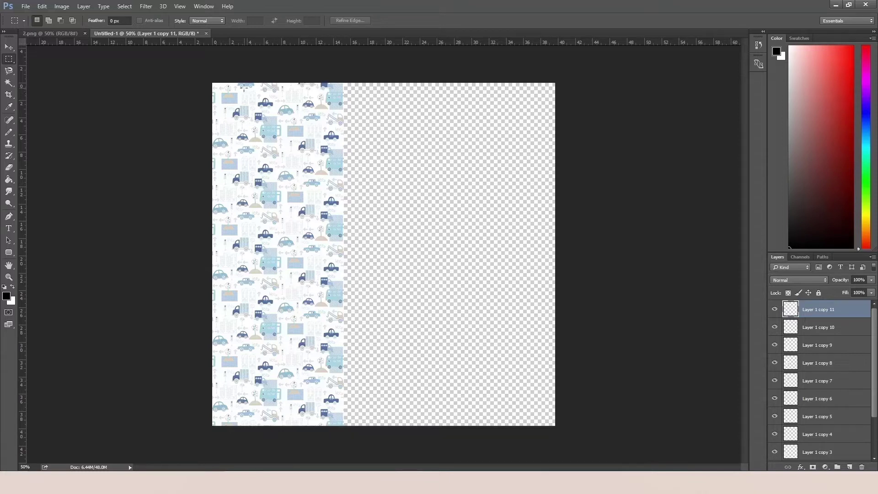
{"action": "key", "text": "z"}
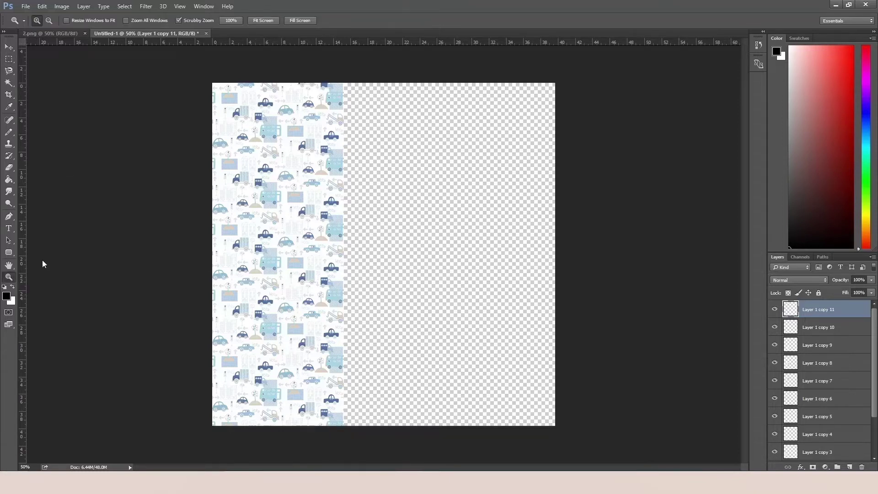
{"action": "left_click", "coordinate": [253, 124]}
{"action": "left_click", "coordinate": [276, 126]}
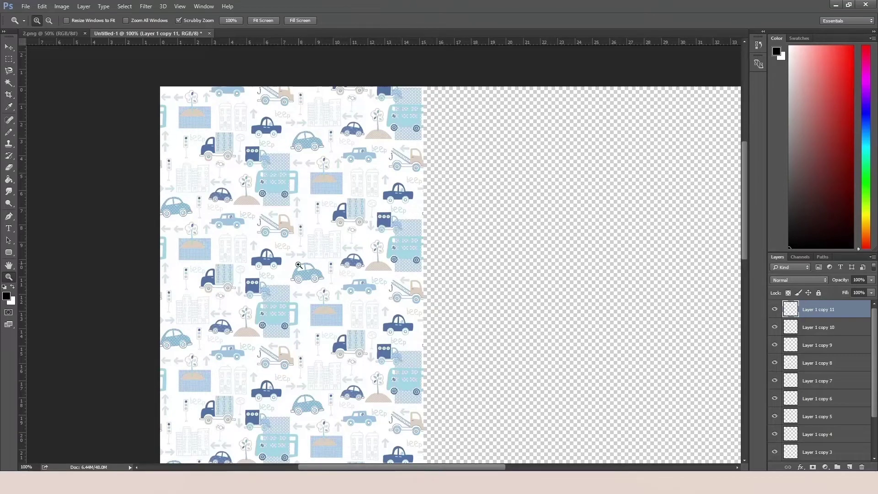
{"action": "right_click", "coordinate": [296, 192]}
{"action": "left_click", "coordinate": [316, 195]}
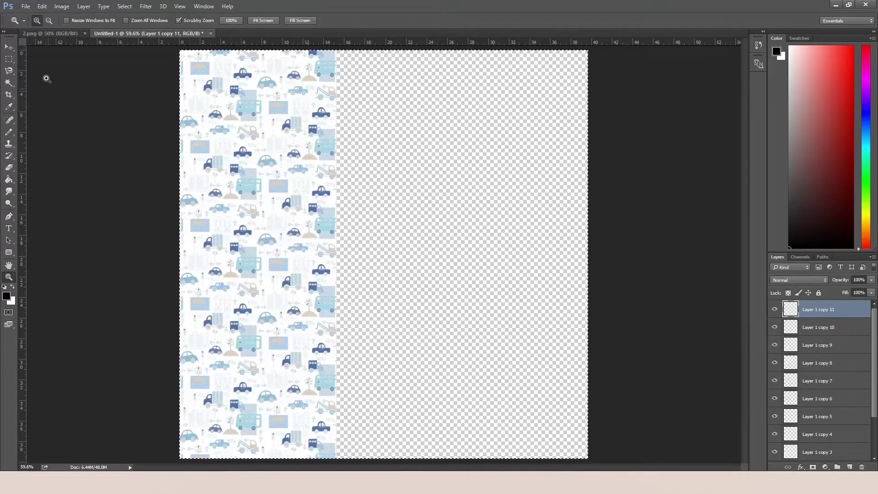
{"action": "key", "text": "m"}
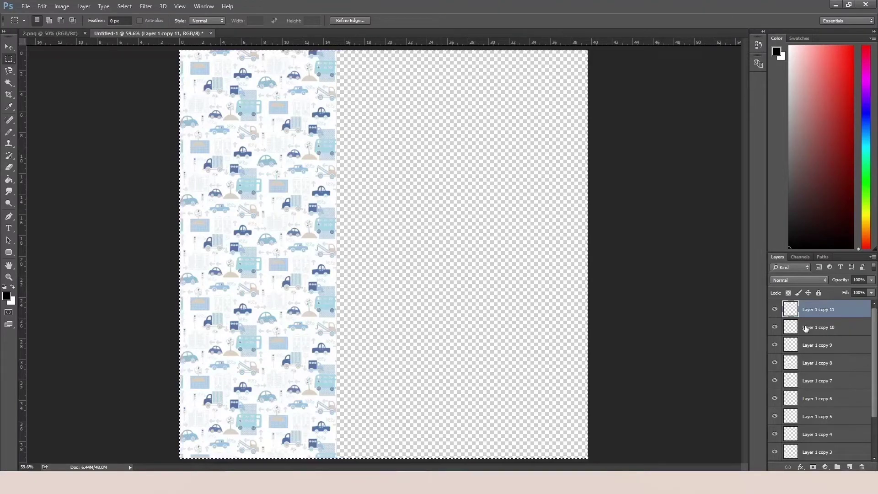
Select all the car-tile layers, including the original Layer 1.
{"action": "left_click", "coordinate": [813, 328], "text": "shift"}
{"action": "left_click", "coordinate": [815, 345], "text": "shift"}
{"action": "left_click", "coordinate": [816, 364], "text": "shift"}
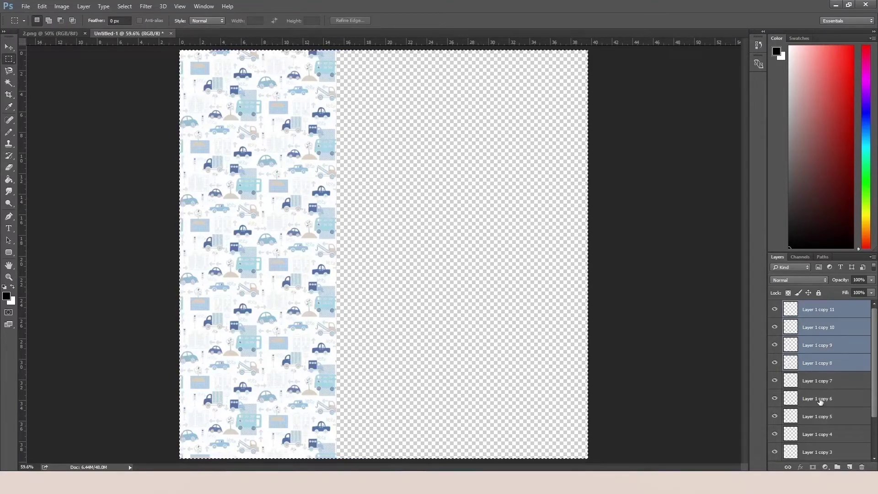
{"action": "left_click", "coordinate": [817, 381], "text": "shift"}
{"action": "scroll", "coordinate": [816, 378], "scroll_direction": "down", "scroll_amount": 3}
{"action": "left_click", "coordinate": [819, 346], "text": "shift"}
{"action": "left_click", "coordinate": [821, 363], "text": "shift"}
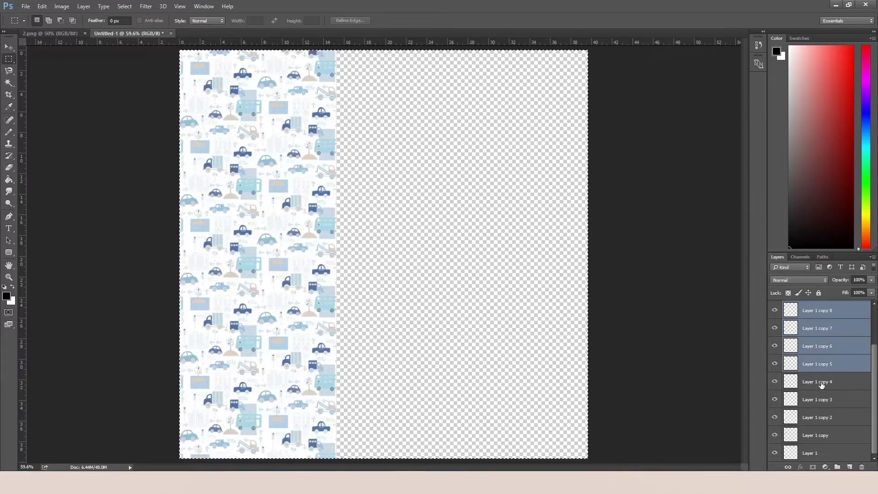
{"action": "left_click", "coordinate": [822, 381], "text": "shift"}
{"action": "left_click", "coordinate": [824, 399], "text": "shift"}
{"action": "left_click", "coordinate": [826, 421], "text": "shift"}
{"action": "left_click", "coordinate": [827, 437], "text": "shift"}
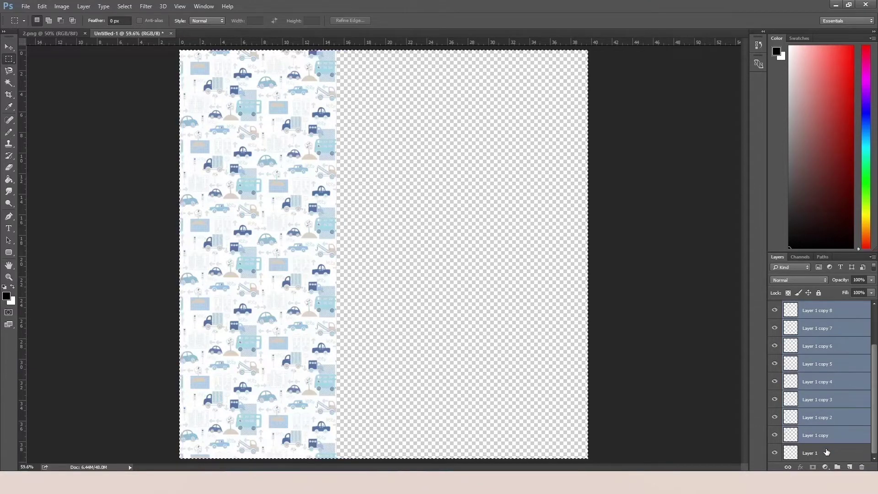
{"action": "left_click", "coordinate": [828, 453], "text": "shift"}
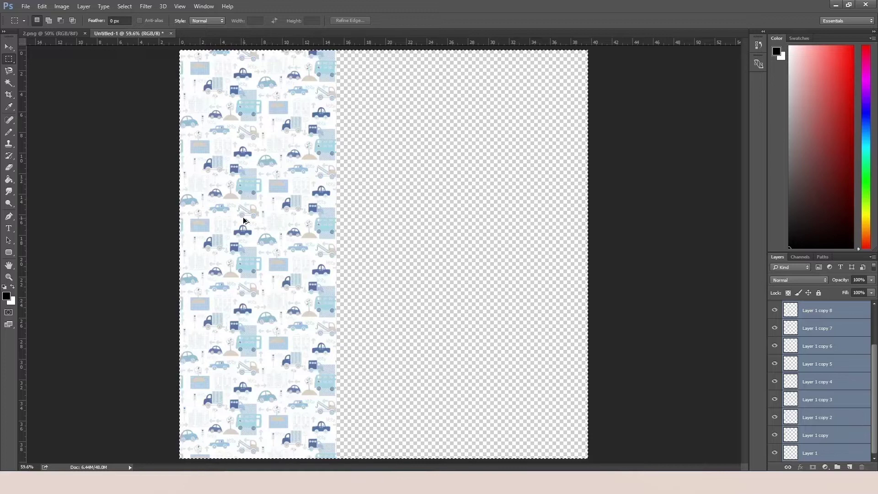
Copy the two tile columns rightward until the whole canvas is tiled, then reselect Layer 1.
{"action": "left_click_drag", "start_coordinate": [265, 215], "coordinate": [403, 224]}
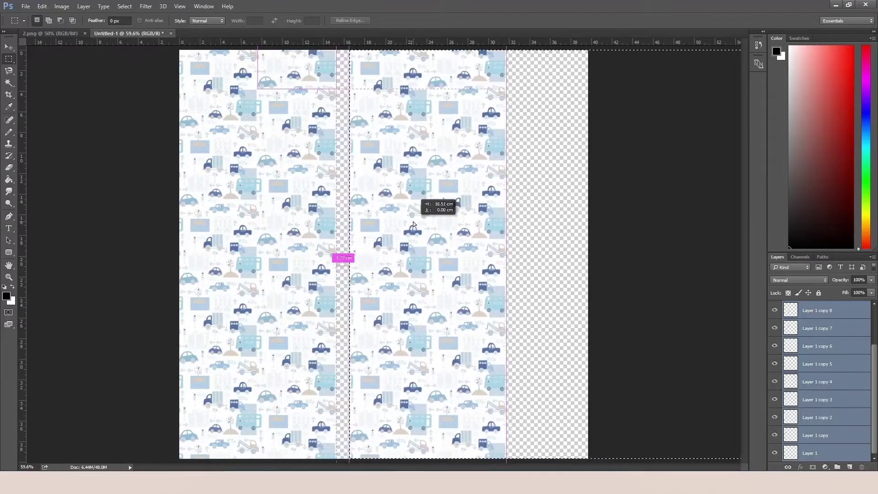
{"action": "mouse_move", "coordinate": [404, 224]}
{"action": "left_mouse_down"}
{"action": "mouse_move", "coordinate": [400, 201]}
{"action": "mouse_move", "coordinate": [539, 191]}
{"action": "left_mouse_up"}
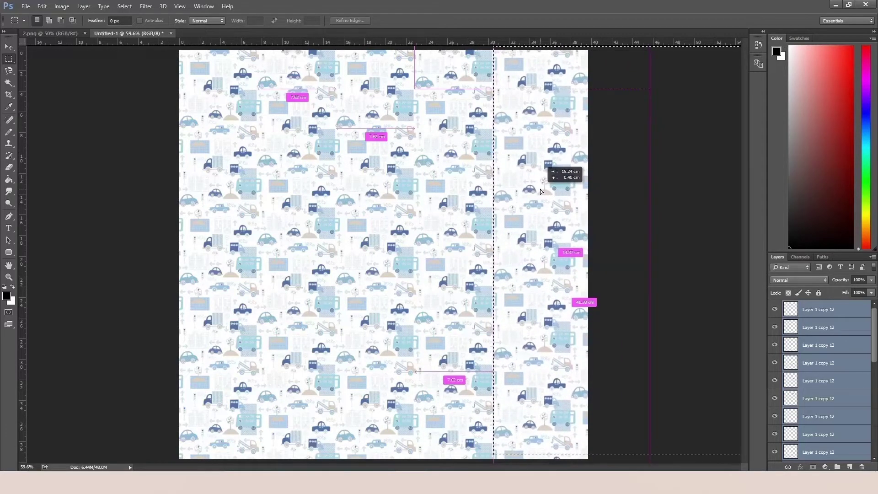
{"action": "left_click_drag", "start_coordinate": [539, 190], "coordinate": [540, 194]}
{"action": "key", "text": "Return"}
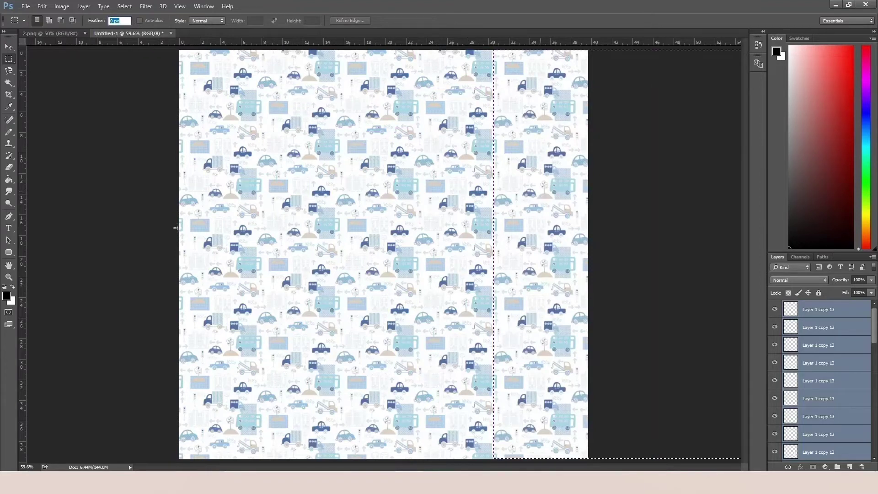
{"action": "key", "text": "ctrl+d"}
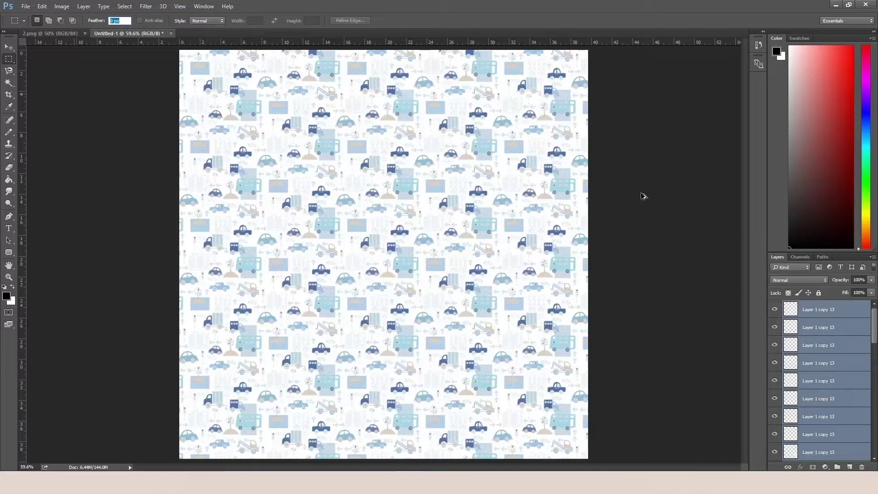
{"action": "left_click", "coordinate": [826, 394]}
{"action": "scroll", "coordinate": [828, 403], "scroll_direction": "down", "scroll_amount": 5}
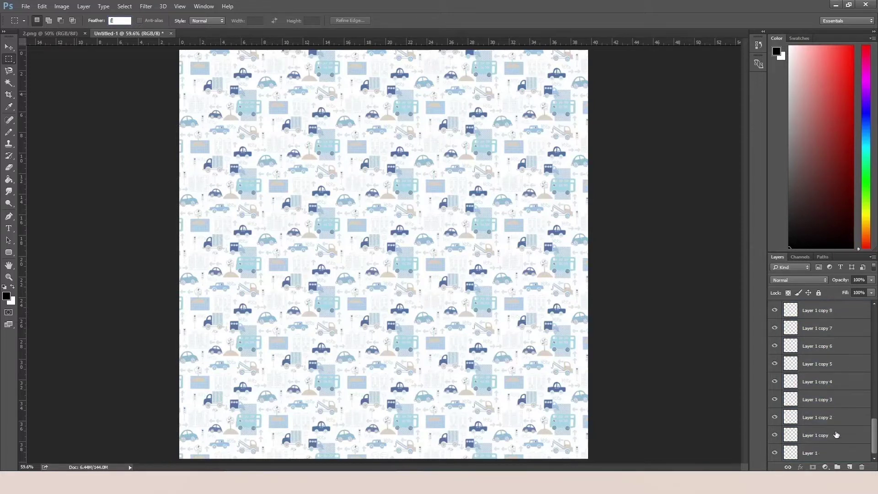
{"action": "left_click", "coordinate": [840, 451]}
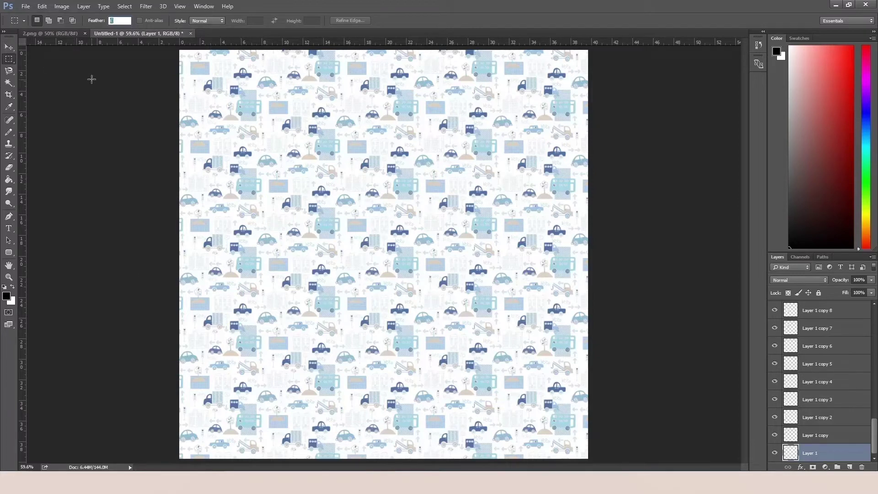
Start a Save As, dismiss an invalid-entry error, and choose JPEG format.
{"action": "left_click", "coordinate": [30, 7]}
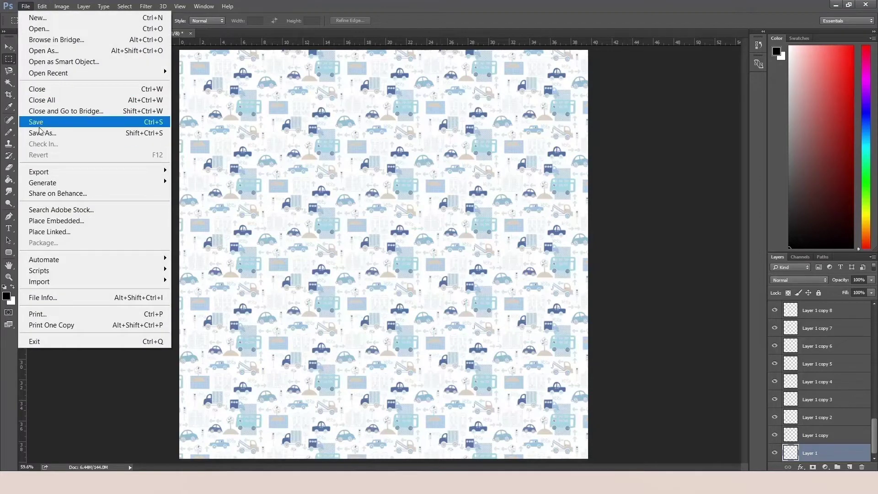
{"action": "left_click", "coordinate": [40, 130]}
{"action": "left_click", "coordinate": [438, 189]}
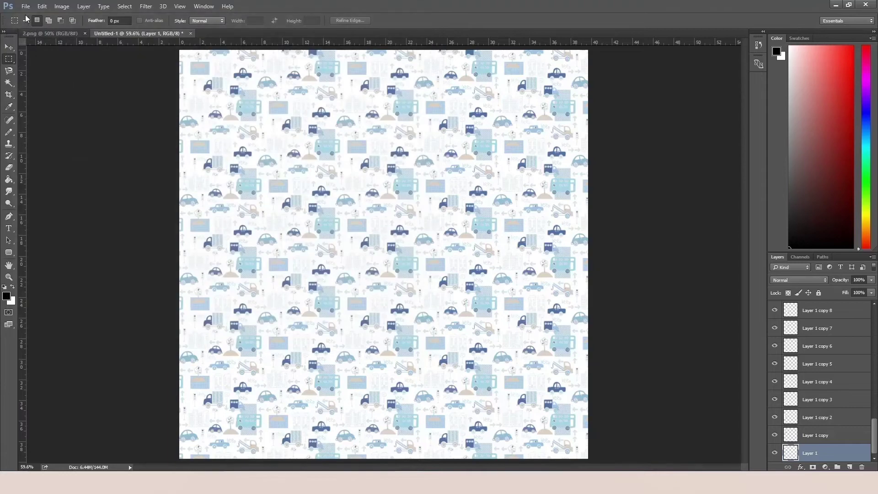
{"action": "left_click", "coordinate": [25, 7]}
{"action": "left_click", "coordinate": [49, 131]}
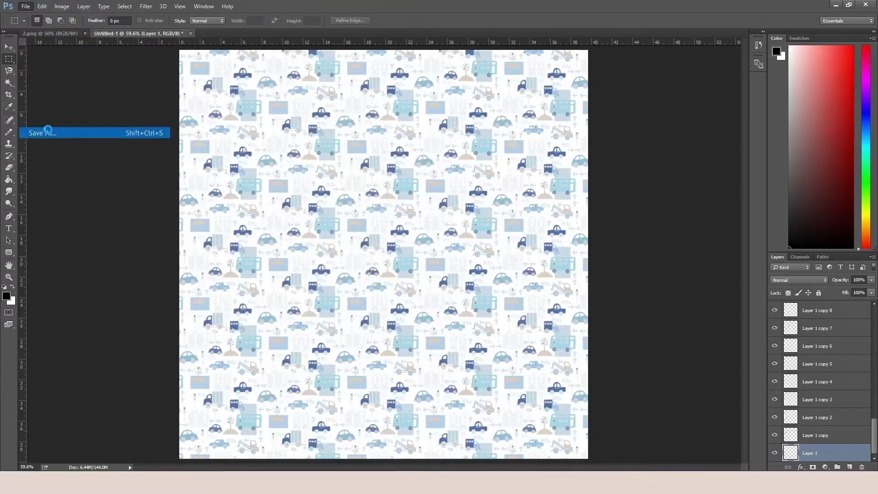
{"action": "left_click", "coordinate": [136, 209]}
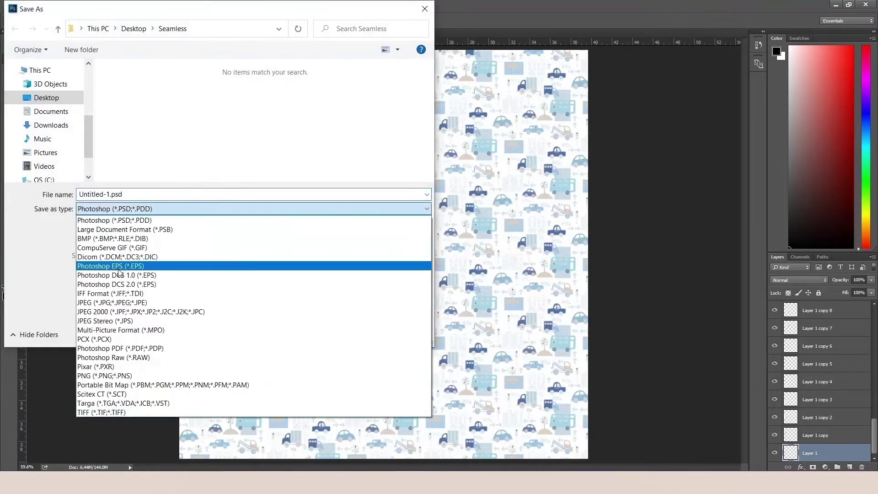
{"action": "left_click", "coordinate": [139, 302]}
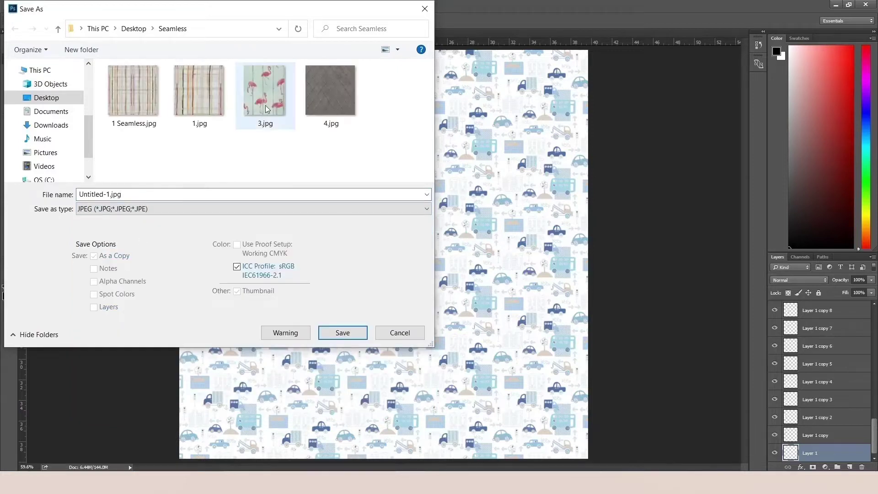
Save the file as '2 Seamless' with default JPEG options and close the document unsaved.
{"action": "left_click", "coordinate": [206, 194]}
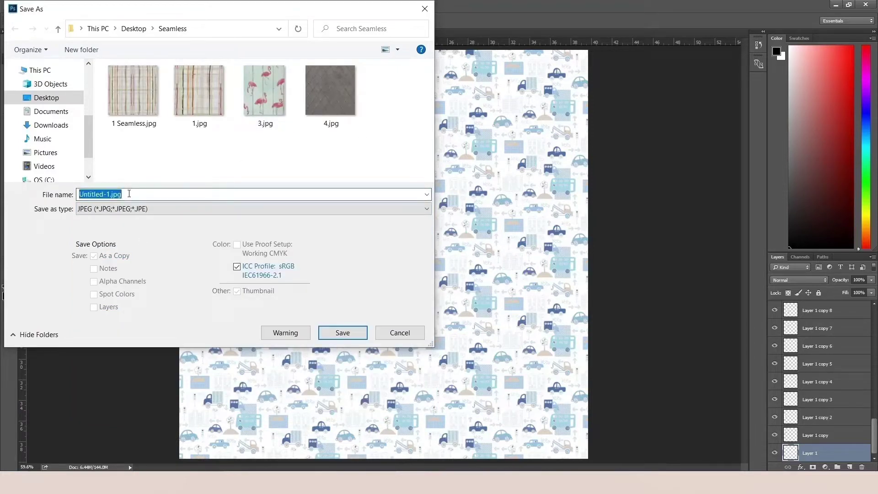
{"action": "type", "text": "2 Seamless"}
{"action": "left_click", "coordinate": [325, 330]}
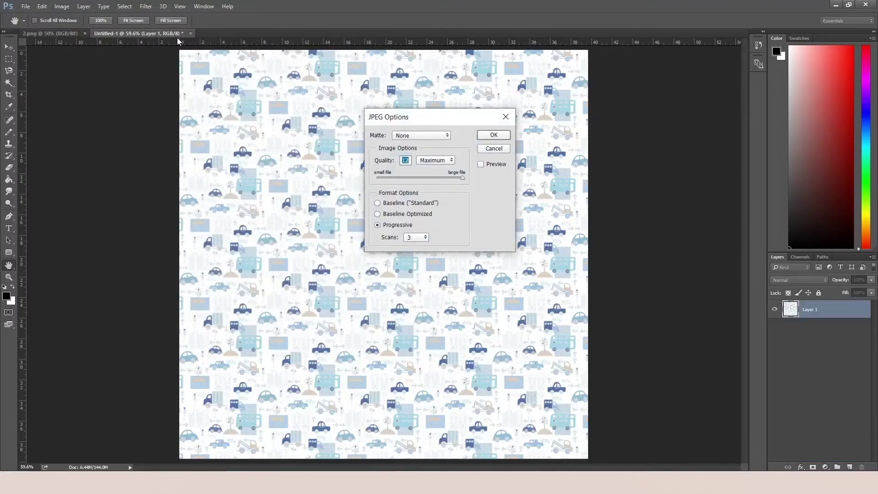
{"action": "left_click", "coordinate": [480, 137]}
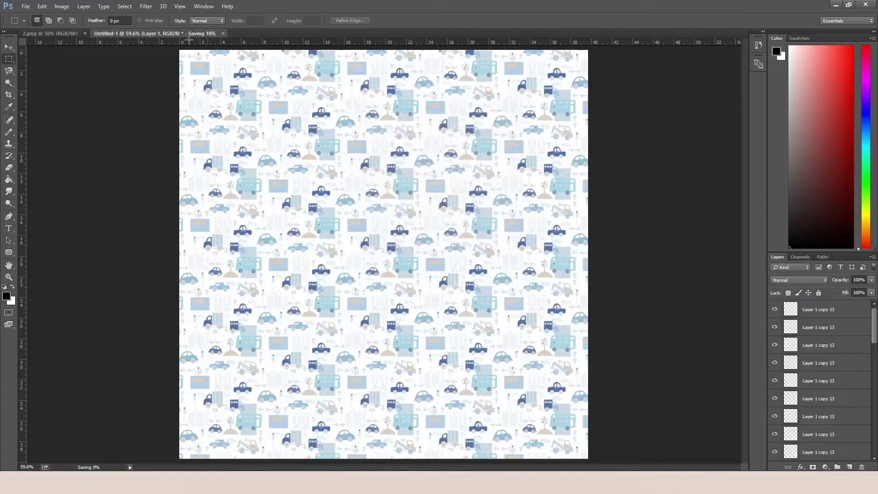
{"action": "left_click", "coordinate": [191, 33]}
{"action": "left_click", "coordinate": [440, 184]}
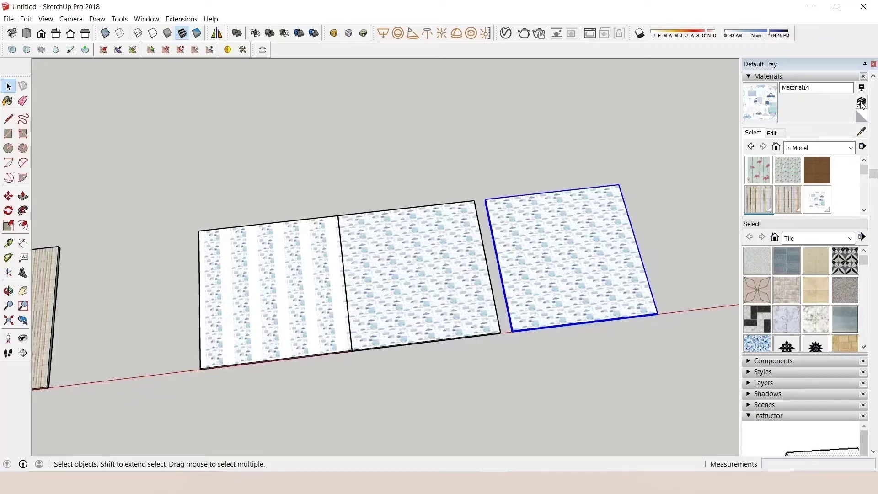
Create Material15 from 2 Seamless.jpg and paint it onto the right plane.
{"action": "left_click", "coordinate": [861, 104]}
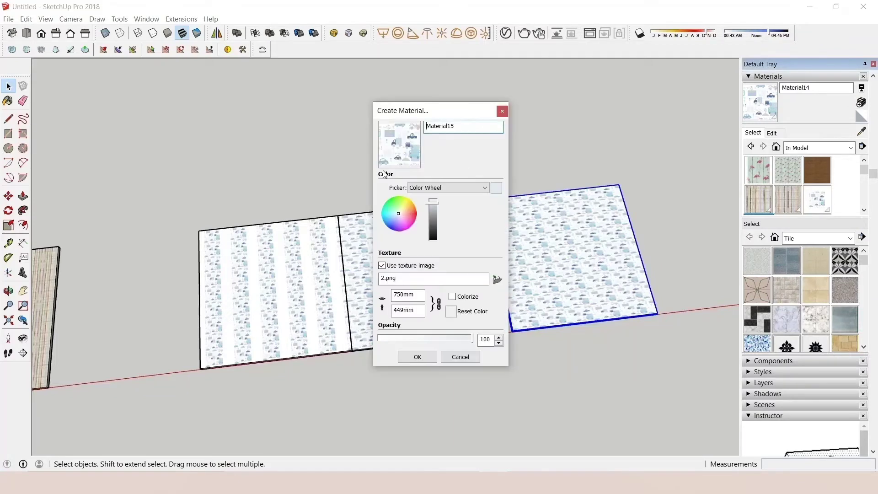
{"action": "left_click", "coordinate": [497, 279]}
{"action": "double_click", "coordinate": [638, 214]}
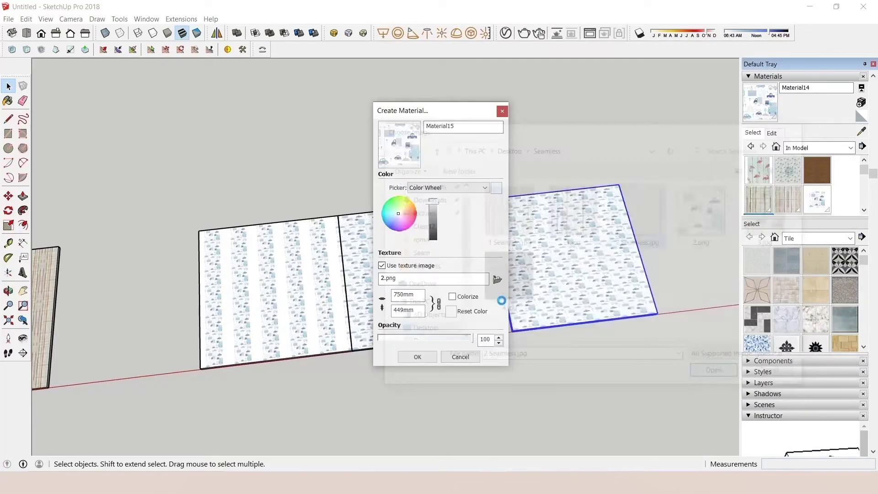
{"action": "left_click", "coordinate": [417, 359]}
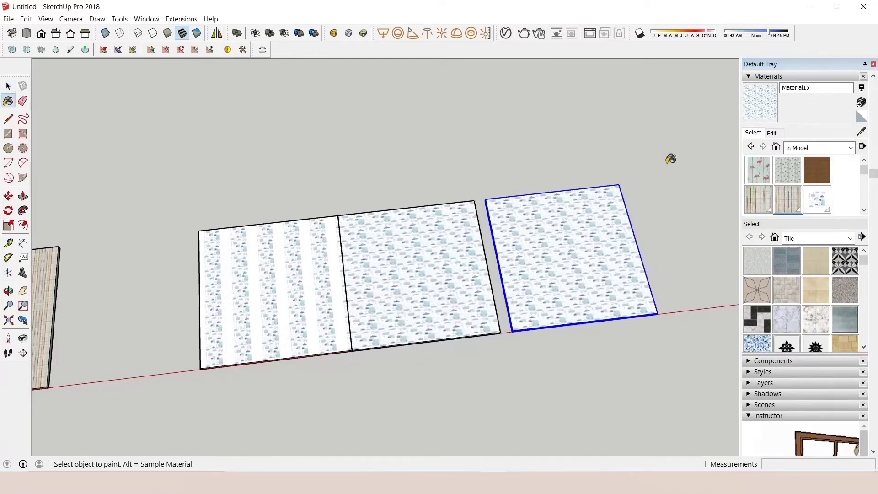
{"action": "key", "text": "b"}
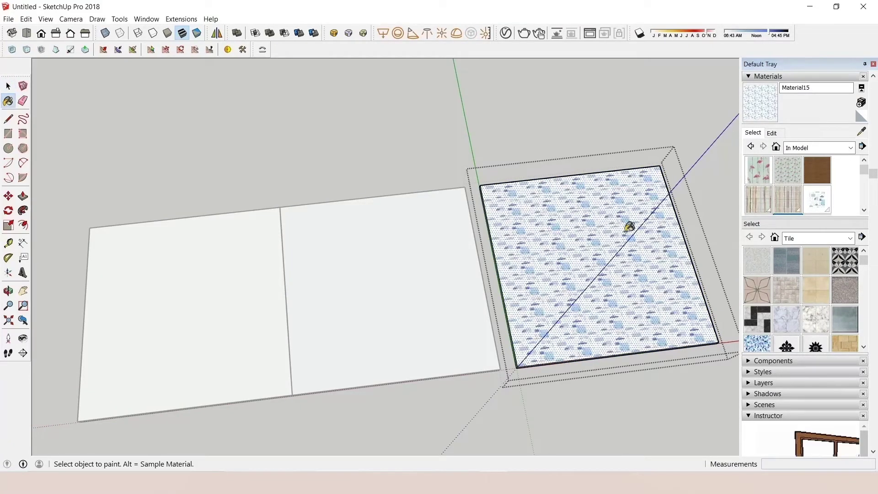
{"action": "left_click", "coordinate": [599, 252]}
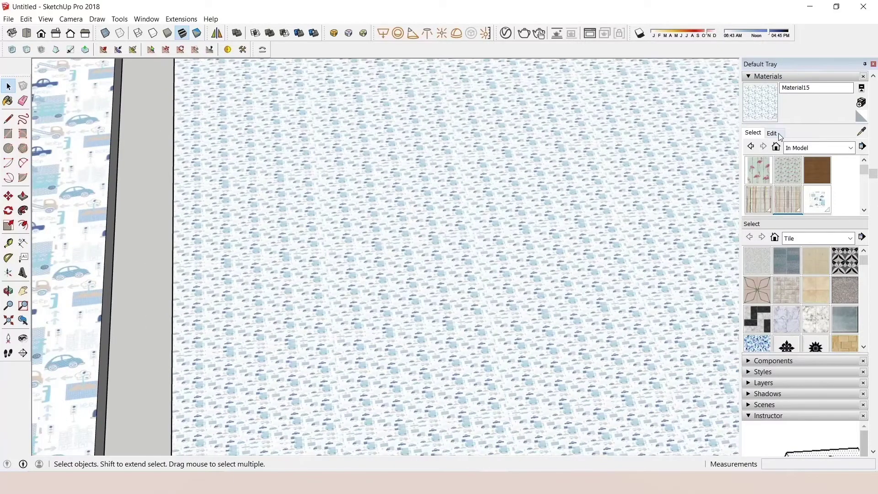
Set Material15's texture width to 4500 mm and zoom out to both textured planes.
{"action": "left_click", "coordinate": [779, 134]}
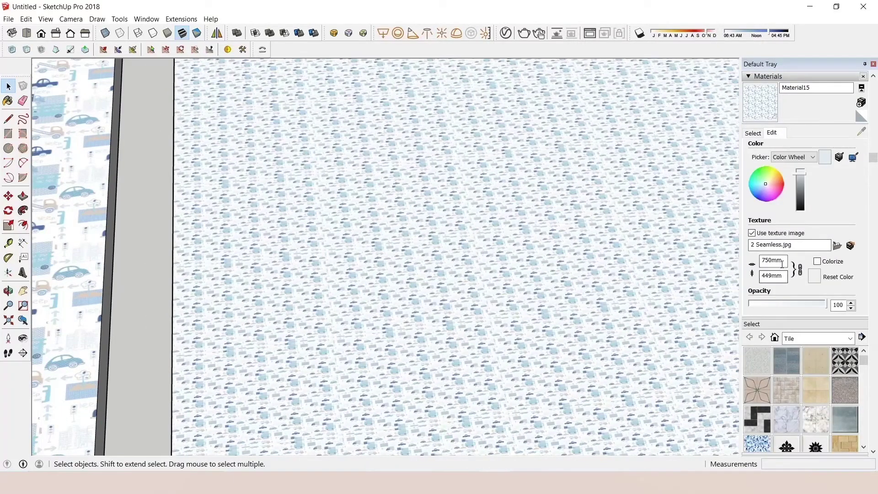
{"action": "type", "text": "500"}
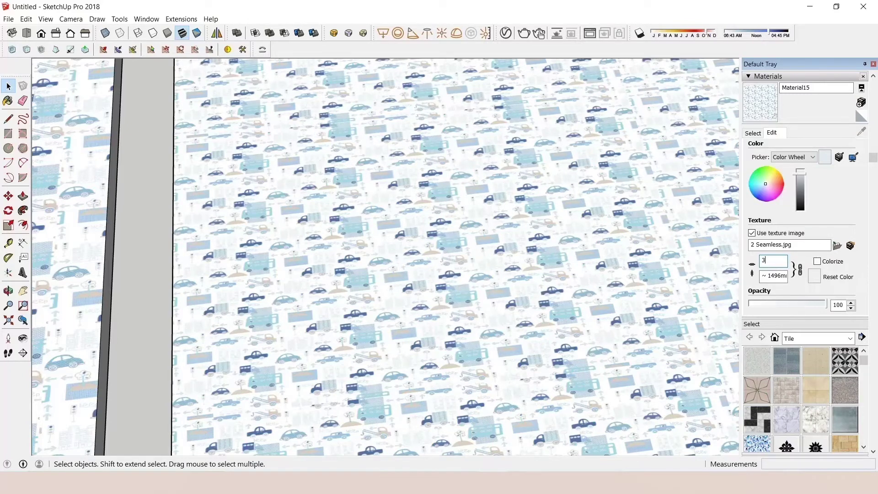
{"action": "type", "text": "500"}
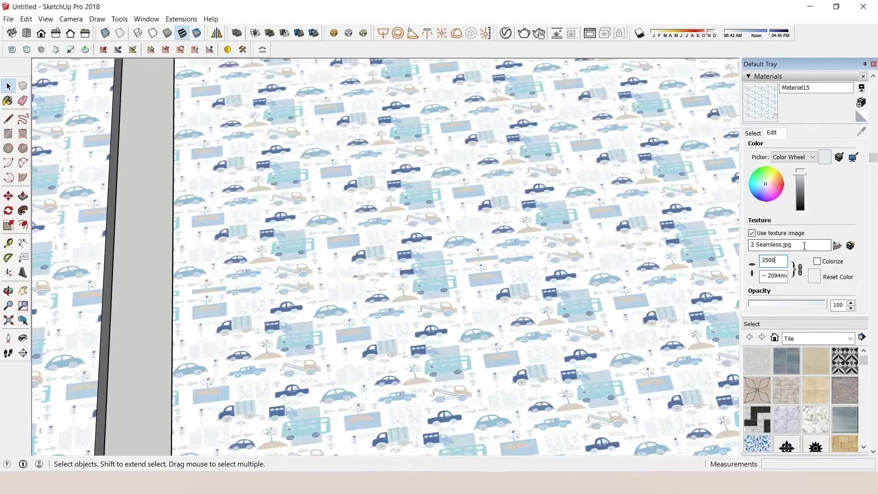
{"action": "key", "text": "Return"}
{"action": "type", "text": "45"}
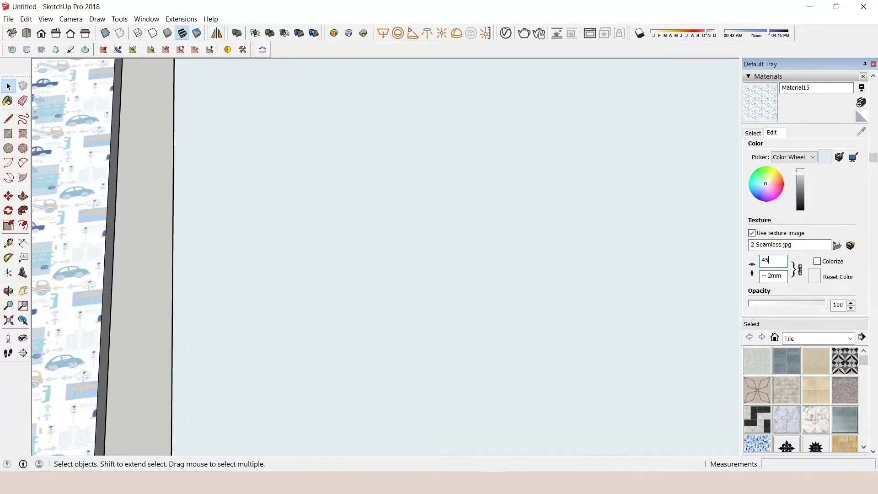
{"action": "type", "text": "00"}
{"action": "left_click", "coordinate": [753, 132]}
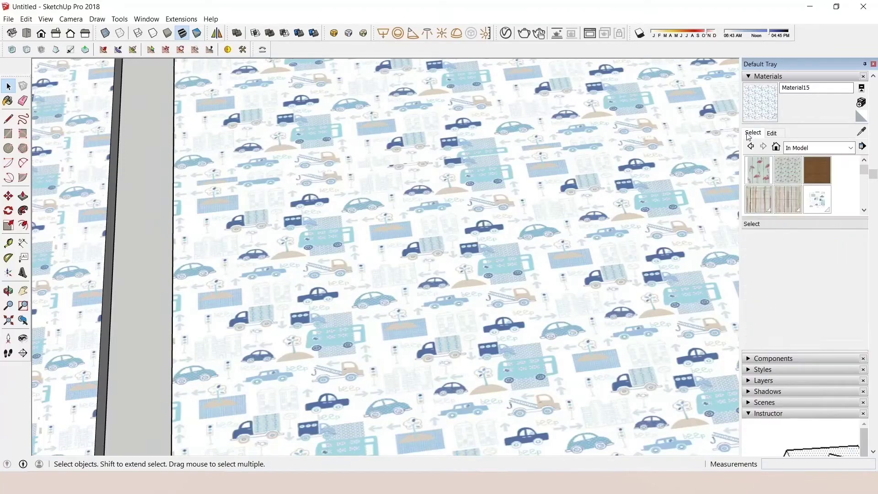
{"action": "key", "text": "shift+z"}
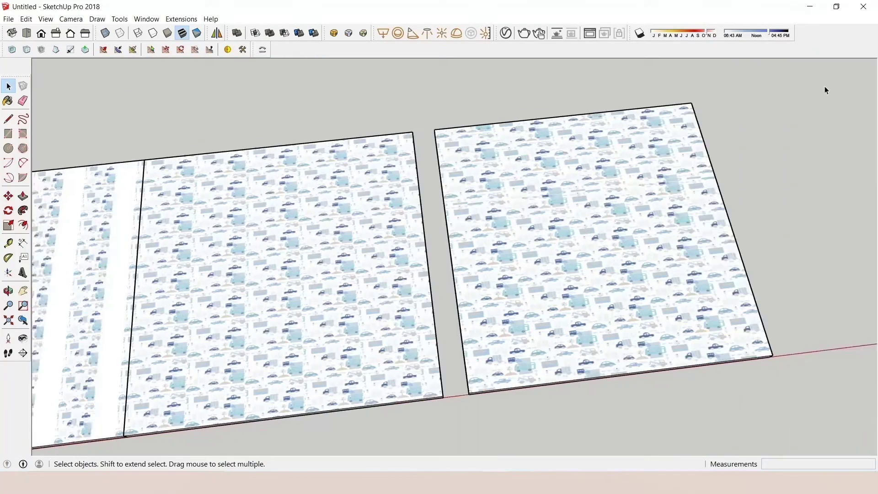
{"action": "scroll", "coordinate": [470, 259], "scroll_direction": "up", "scroll_amount": 5}
{"action": "scroll", "coordinate": [484, 257], "scroll_direction": "up", "scroll_amount": 3}
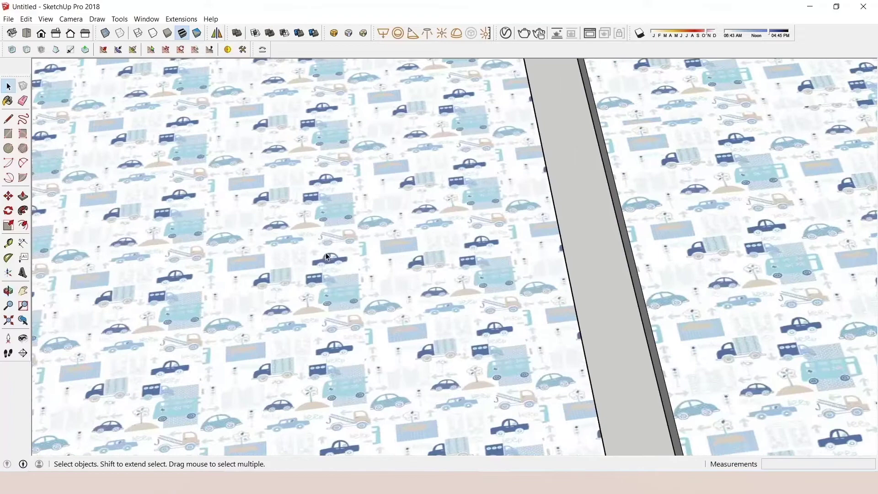
{"action": "scroll", "coordinate": [326, 253], "scroll_direction": "up", "scroll_amount": 5}
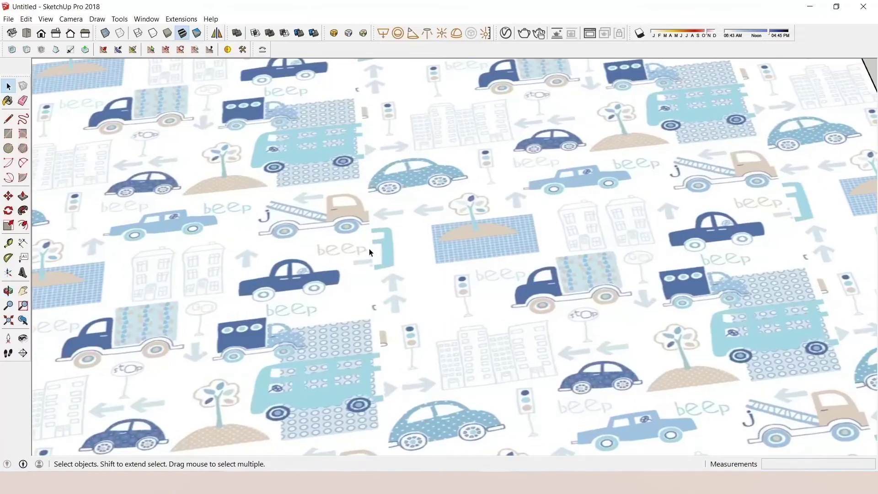
{"action": "scroll", "coordinate": [301, 367], "scroll_direction": "up", "scroll_amount": 2}
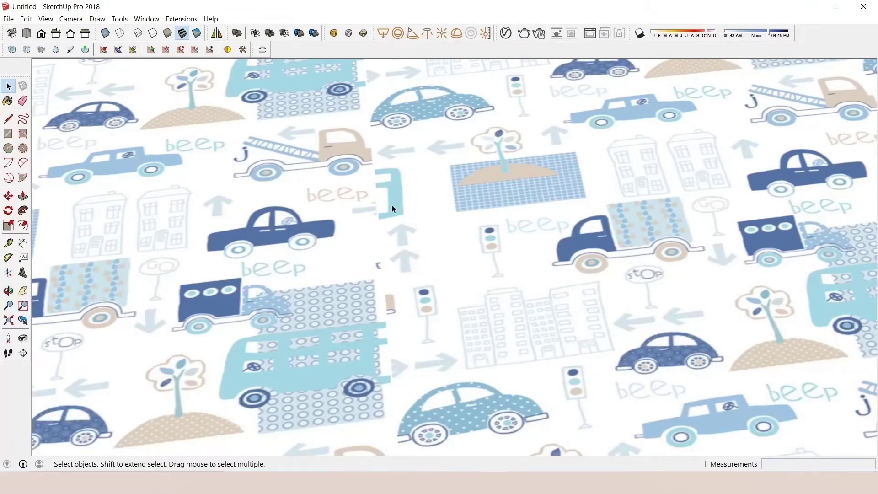
{"action": "mouse_move", "coordinate": [393, 208]}
{"action": "left_mouse_down"}
{"action": "mouse_move", "coordinate": [389, 464]}
{"action": "mouse_move", "coordinate": [393, 285]}
{"action": "left_mouse_up"}
{"action": "scroll", "coordinate": [392, 225], "scroll_direction": "down", "scroll_amount": 2}
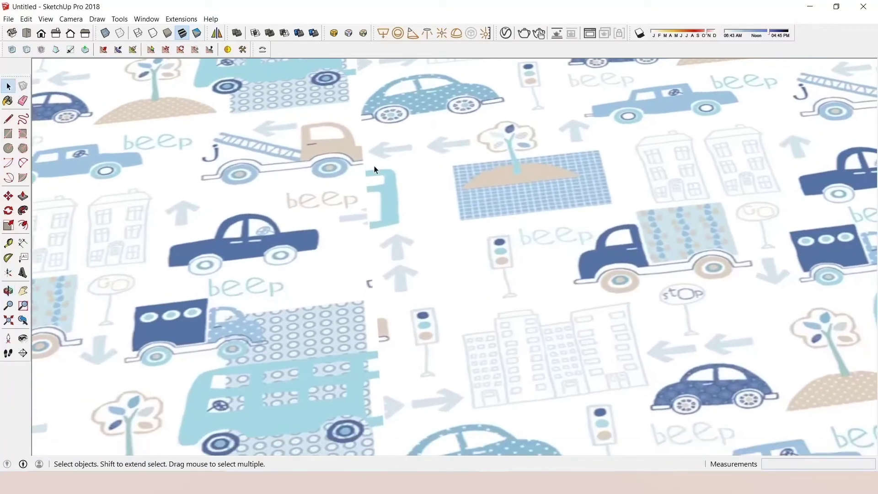
{"action": "scroll", "coordinate": [372, 169], "scroll_direction": "down", "scroll_amount": 3}
{"action": "scroll", "coordinate": [365, 183], "scroll_direction": "up", "scroll_amount": 3}
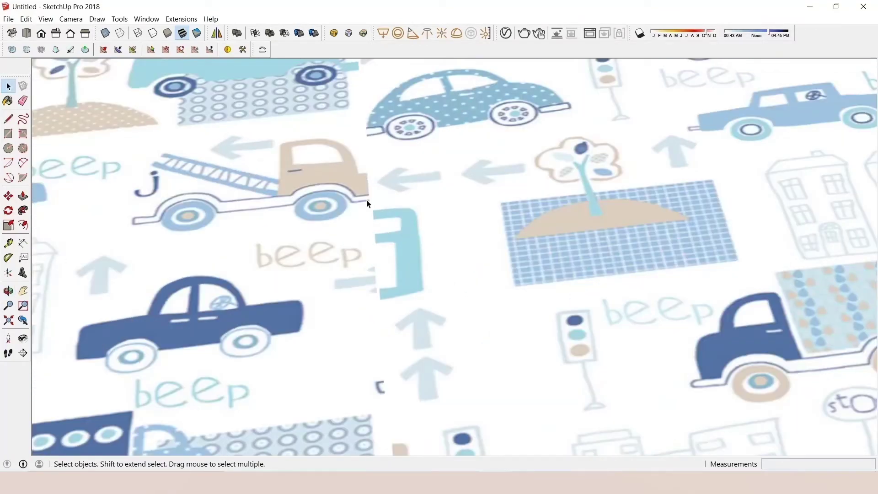
{"action": "scroll", "coordinate": [369, 204], "scroll_direction": "down", "scroll_amount": 3}
{"action": "mouse_move", "coordinate": [92, 178]}
{"action": "left_mouse_down"}
{"action": "mouse_move", "coordinate": [642, 190]}
{"action": "mouse_move", "coordinate": [552, 196]}
{"action": "left_mouse_up"}
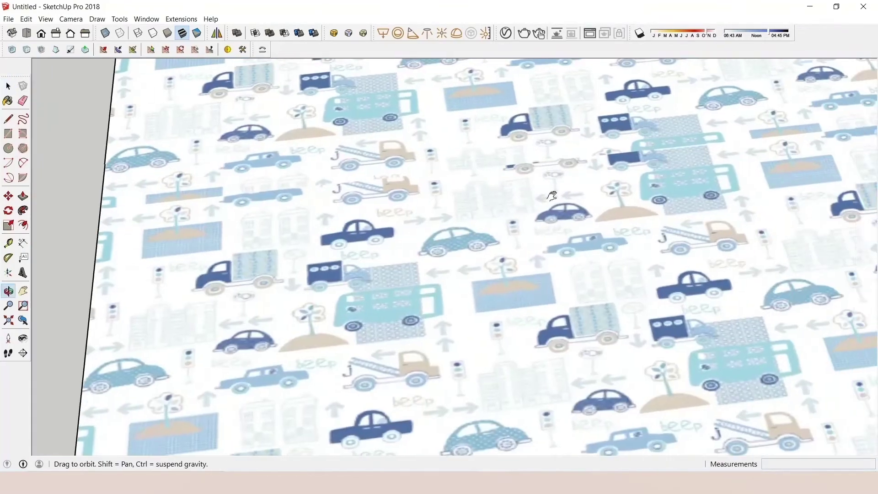
{"action": "key", "text": "space"}
{"action": "scroll", "coordinate": [394, 112], "scroll_direction": "up", "scroll_amount": 3}
{"action": "scroll", "coordinate": [408, 153], "scroll_direction": "down", "scroll_amount": 3}
{"action": "scroll", "coordinate": [391, 231], "scroll_direction": "up", "scroll_amount": 3}
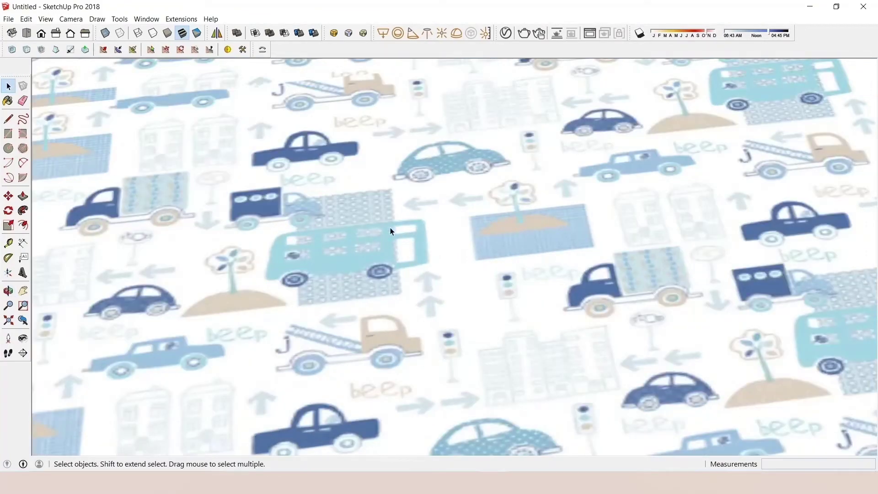
{"action": "scroll", "coordinate": [392, 231], "scroll_direction": "down", "scroll_amount": 2}
{"action": "scroll", "coordinate": [418, 280], "scroll_direction": "down", "scroll_amount": 3}
{"action": "scroll", "coordinate": [447, 310], "scroll_direction": "down", "scroll_amount": 5}
{"action": "key", "text": "o"}
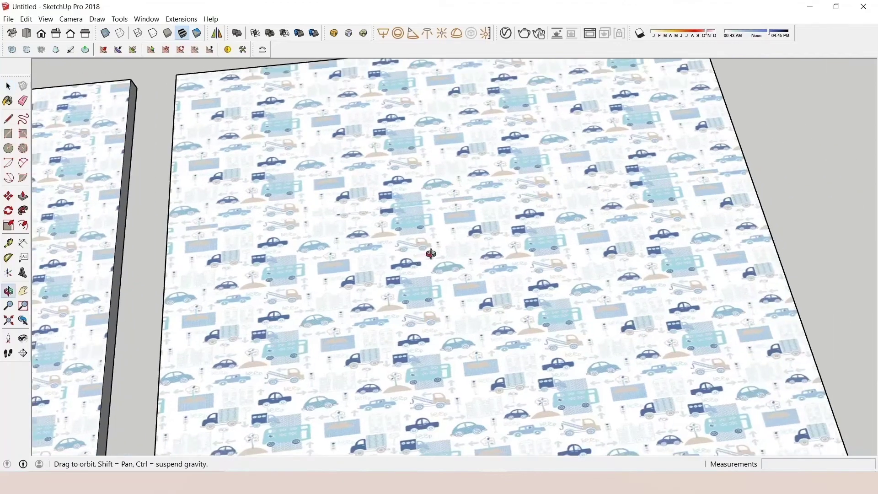
{"action": "key", "text": "space"}
{"action": "scroll", "coordinate": [431, 254], "scroll_direction": "up", "scroll_amount": 3}
{"action": "scroll", "coordinate": [487, 206], "scroll_direction": "down", "scroll_amount": 3}
{"action": "scroll", "coordinate": [380, 224], "scroll_direction": "down", "scroll_amount": 3}
{"action": "key", "text": "o"}
{"action": "mouse_move", "coordinate": [380, 224]}
{"action": "left_mouse_down"}
{"action": "mouse_move", "coordinate": [770, 214]}
{"action": "mouse_move", "coordinate": [673, 254]}
{"action": "left_mouse_up"}
{"action": "key", "text": "space"}
{"action": "scroll", "coordinate": [520, 240], "scroll_direction": "up", "scroll_amount": 3}
{"action": "scroll", "coordinate": [473, 246], "scroll_direction": "up", "scroll_amount": 3}
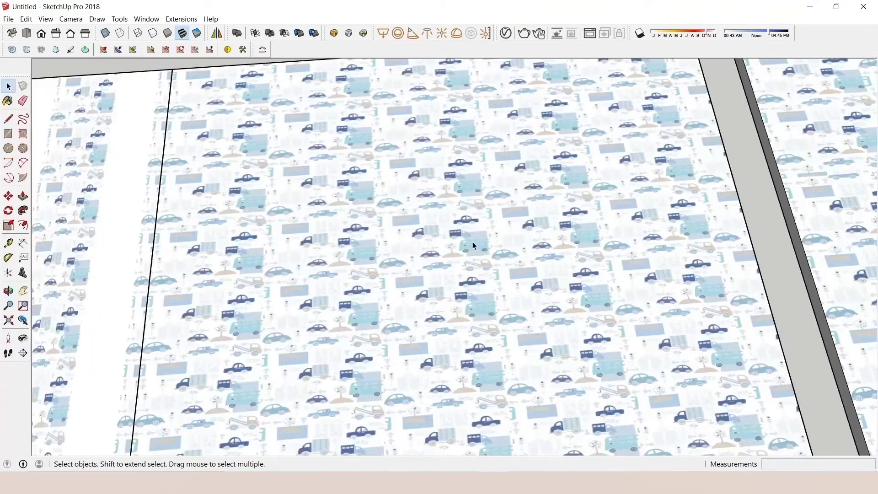
{"action": "scroll", "coordinate": [473, 246], "scroll_direction": "down", "scroll_amount": 3}
{"action": "scroll", "coordinate": [509, 230], "scroll_direction": "down", "scroll_amount": 3}
{"action": "key", "text": "o"}
{"action": "left_click_drag", "start_coordinate": [474, 165], "coordinate": [413, 247]}
{"action": "key", "text": "space"}
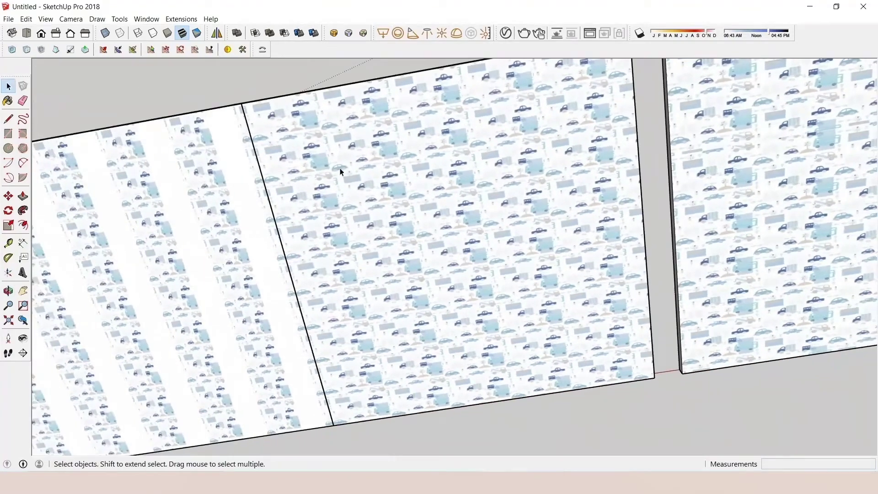
{"action": "key", "text": "o"}
{"action": "left_click_drag", "start_coordinate": [416, 80], "coordinate": [359, 229]}
{"action": "key", "text": "space"}
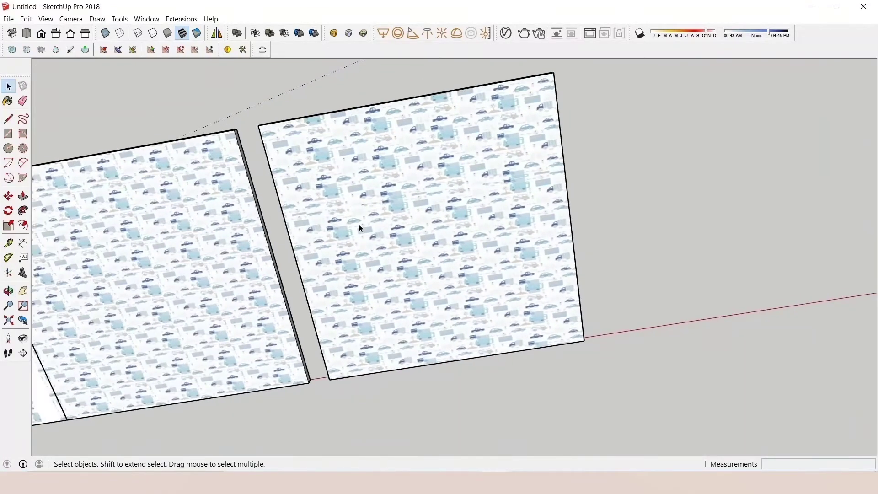
{"action": "scroll", "coordinate": [464, 221], "scroll_direction": "up", "scroll_amount": 3}
{"action": "mouse_move", "coordinate": [465, 221]}
{"action": "left_mouse_down"}
{"action": "mouse_move", "coordinate": [625, 377]}
{"action": "mouse_move", "coordinate": [553, 290]}
{"action": "left_mouse_up"}
{"action": "key", "text": "o"}
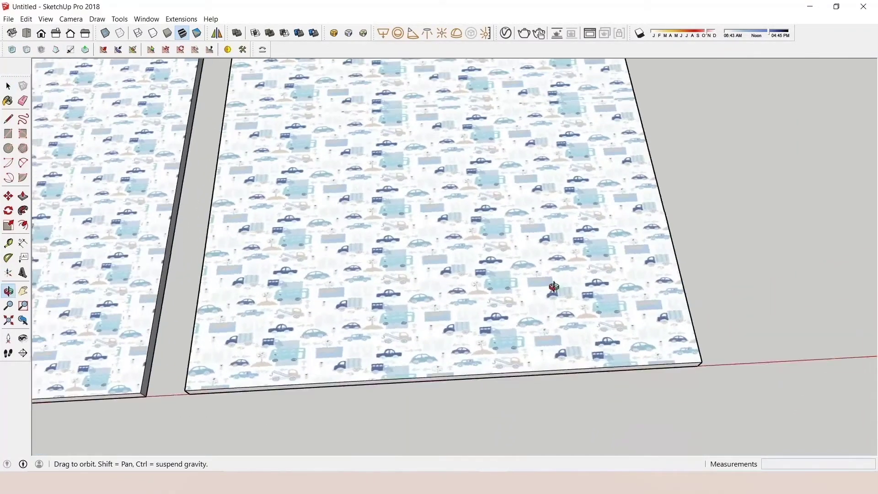
{"action": "key", "text": "space"}
{"action": "scroll", "coordinate": [487, 286], "scroll_direction": "up", "scroll_amount": 3}
{"action": "scroll", "coordinate": [520, 270], "scroll_direction": "up", "scroll_amount": 2}
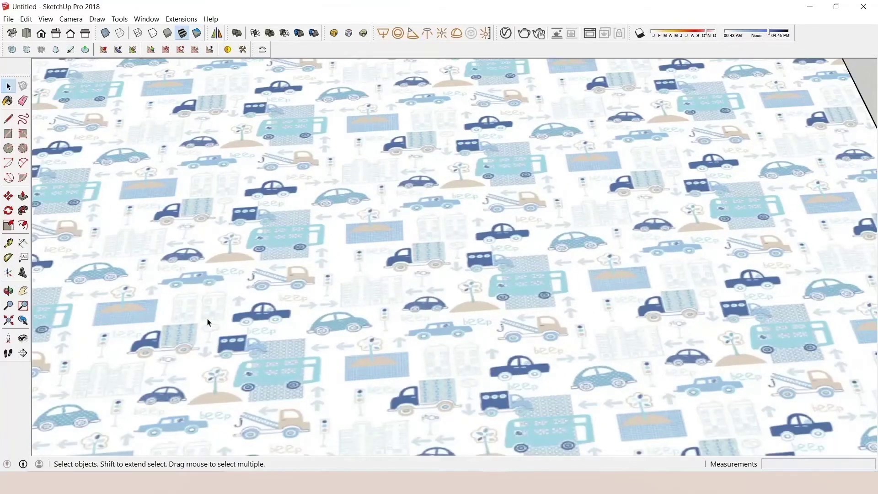
{"action": "key", "text": "o"}
{"action": "left_click_drag", "start_coordinate": [208, 323], "coordinate": [476, 427]}
{"action": "key", "text": "space"}
{"action": "scroll", "coordinate": [465, 247], "scroll_direction": "down", "scroll_amount": 5}
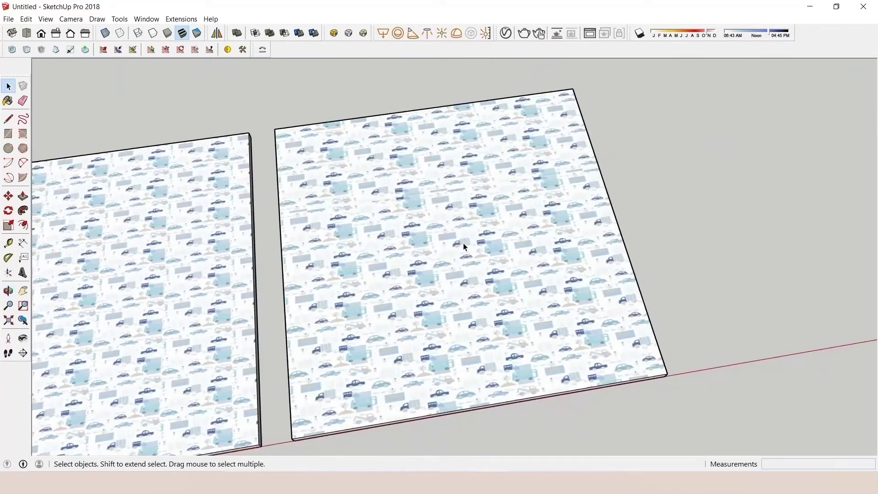
{"action": "scroll", "coordinate": [465, 247], "scroll_direction": "down", "scroll_amount": 3}
{"action": "scroll", "coordinate": [474, 239], "scroll_direction": "down", "scroll_amount": 2}
{"action": "key", "text": "o"}
{"action": "mouse_move", "coordinate": [457, 239]}
{"action": "left_mouse_down"}
{"action": "mouse_move", "coordinate": [453, 256]}
{"action": "mouse_move", "coordinate": [473, 237]}
{"action": "mouse_move", "coordinate": [496, 242]}
{"action": "left_mouse_up"}
{"action": "key", "text": "space"}
{"action": "key", "text": "o"}
{"action": "key", "text": "space"}
Copy the three car-pattern panels farther along the red axis.
{"action": "key", "text": "ctrl+s"}
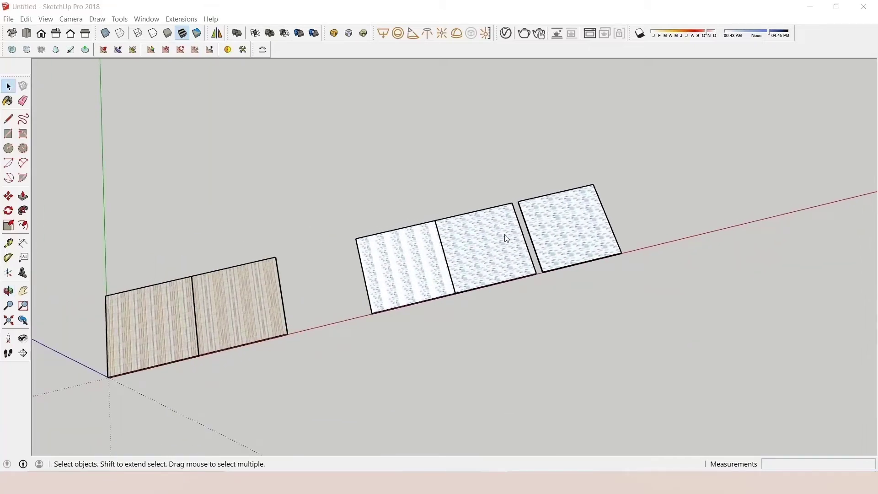
{"action": "key", "text": "Escape"}
{"action": "key", "text": "o"}
{"action": "left_click_drag", "start_coordinate": [716, 268], "coordinate": [481, 325]}
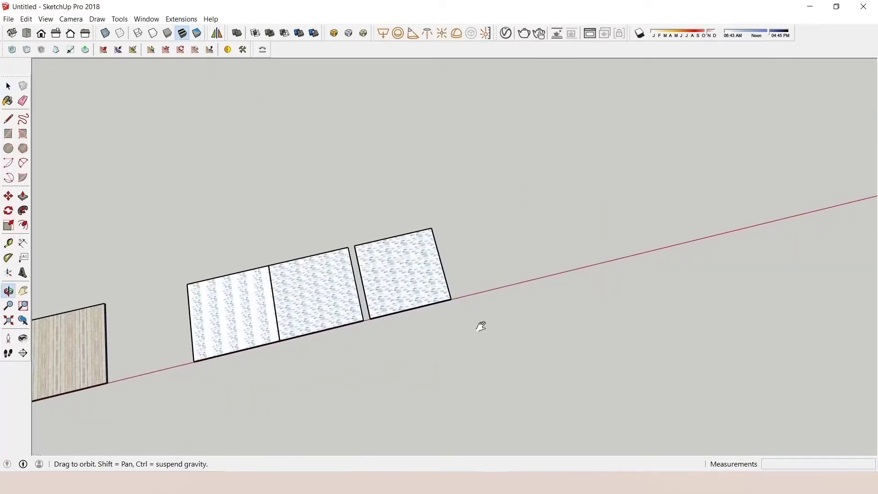
{"action": "key", "text": "space"}
{"action": "left_click_drag", "start_coordinate": [121, 206], "coordinate": [501, 416]}
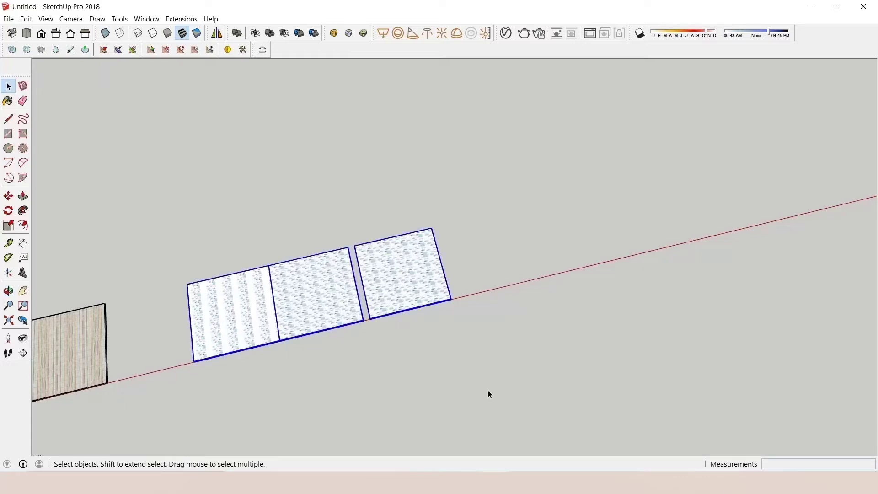
{"action": "key", "text": "m"}
{"action": "key", "text": "ctrl"}
{"action": "left_click", "coordinate": [326, 379]}
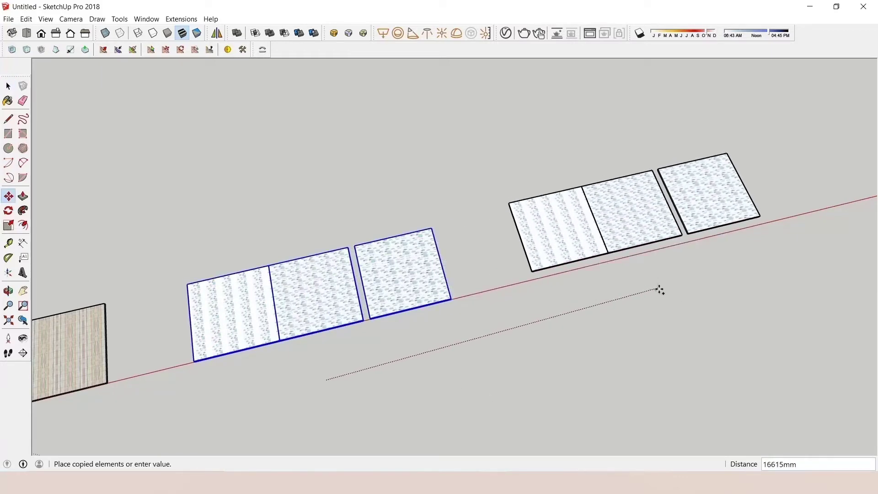
{"action": "left_click", "coordinate": [663, 295]}
{"action": "key", "text": "space"}
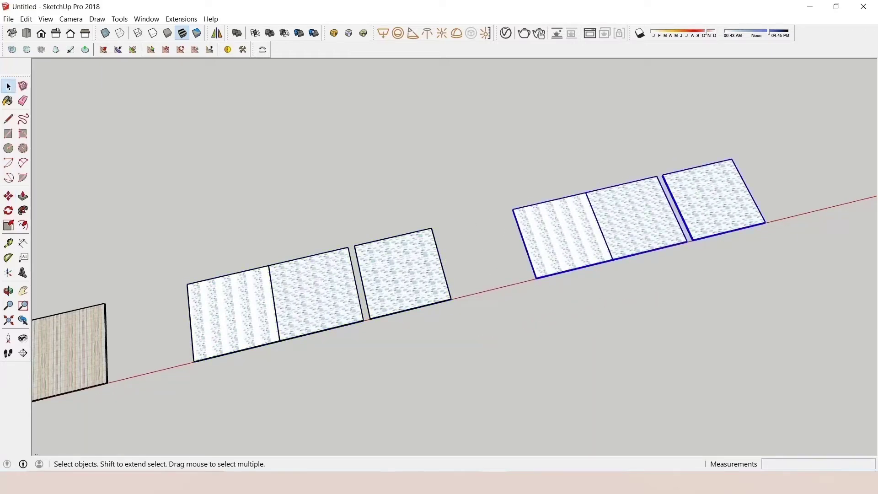
Preview the flamingo image 3.jpg in the Seamless folder.
{"action": "left_click", "coordinate": [233, 425]}
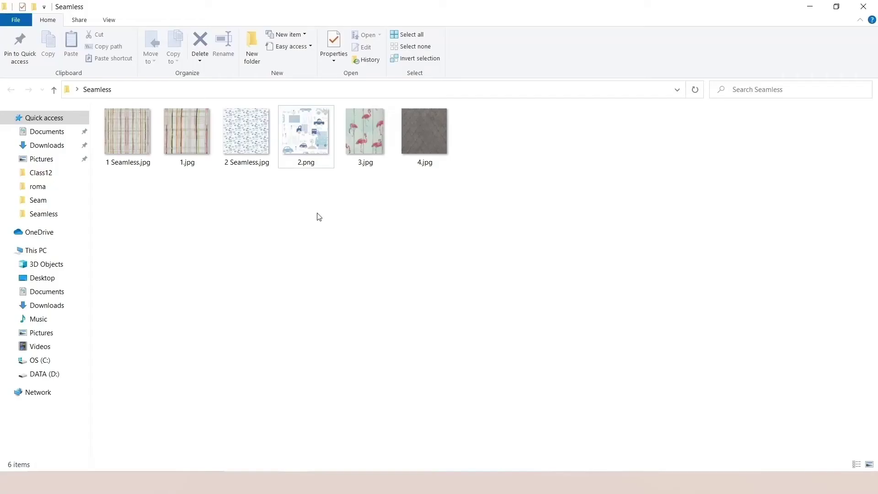
{"action": "double_click", "coordinate": [369, 133]}
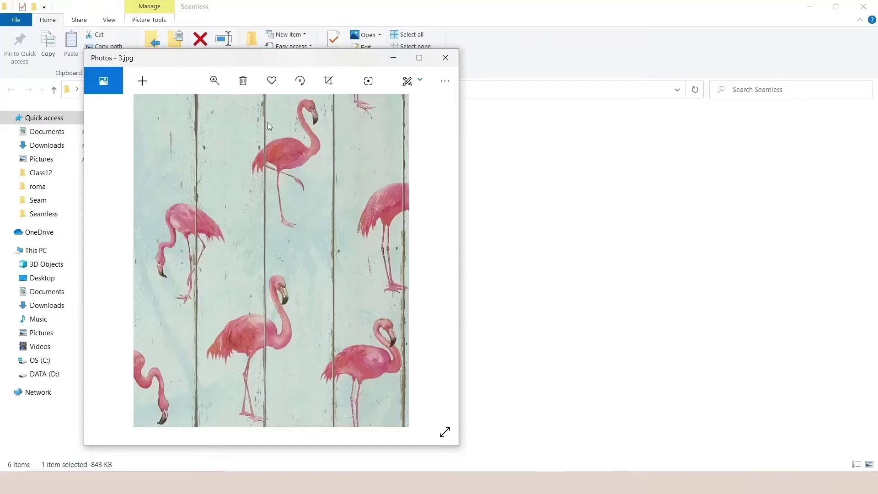
{"action": "left_click", "coordinate": [445, 58]}
Create a new flamingo material from 3.jpg with a 1200 mm texture width.
{"action": "left_click", "coordinate": [600, 463]}
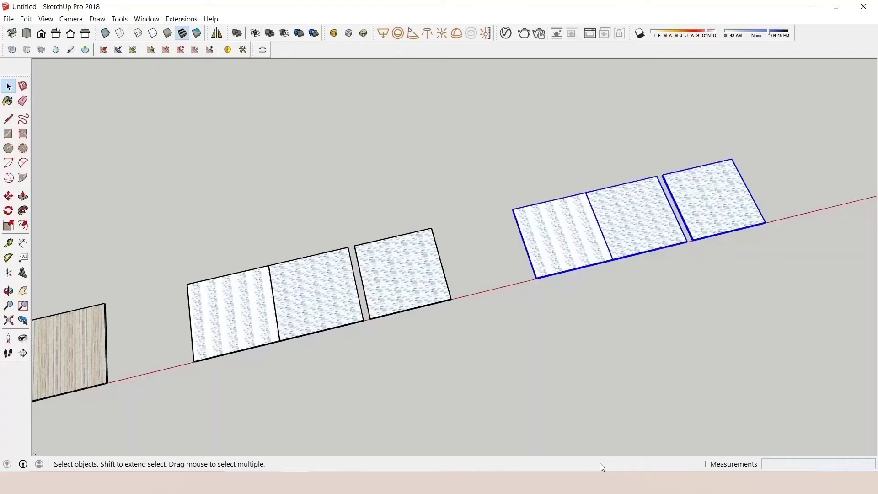
{"action": "left_click", "coordinate": [517, 254]}
{"action": "key", "text": "b"}
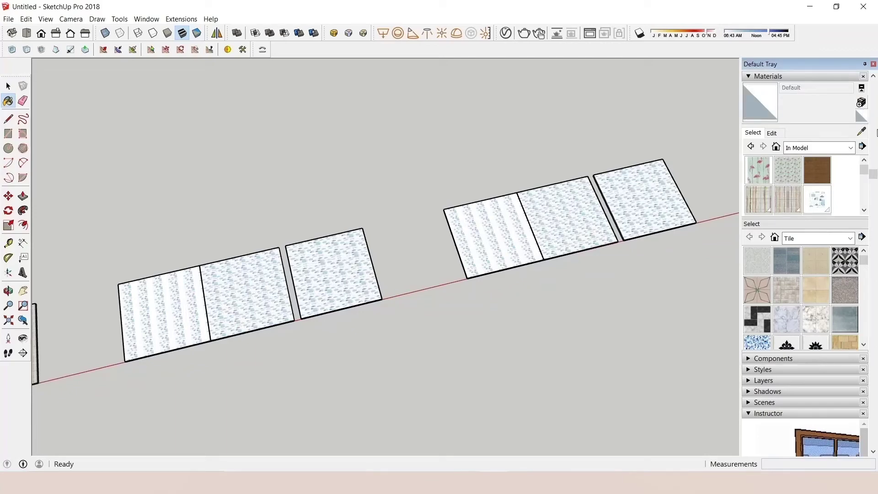
{"action": "left_click", "coordinate": [862, 102]}
{"action": "left_click", "coordinate": [497, 279]}
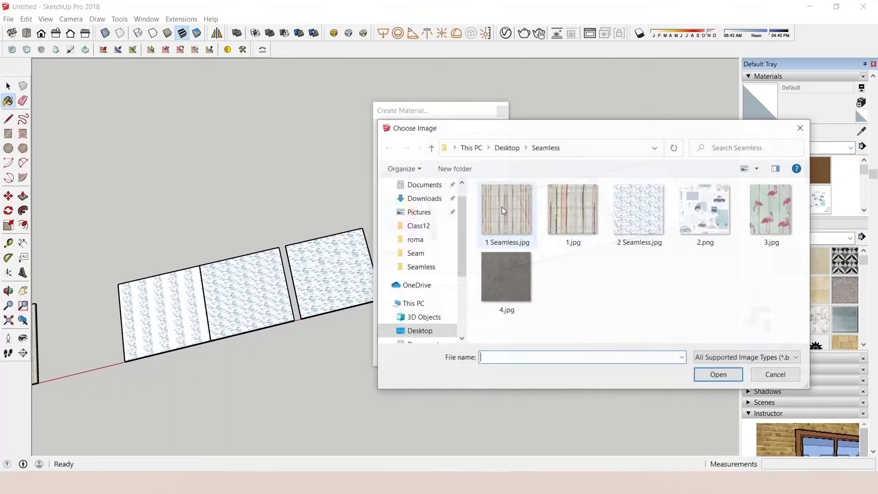
{"action": "double_click", "coordinate": [754, 218]}
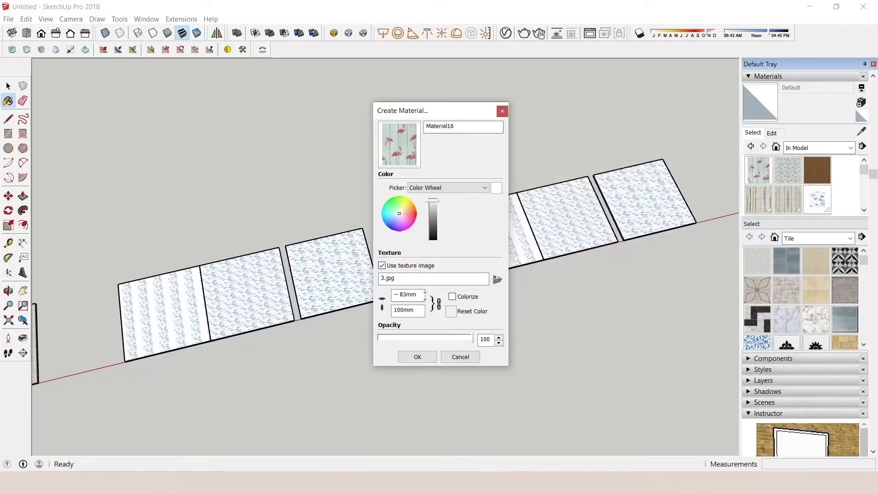
{"action": "left_click_drag", "start_coordinate": [425, 295], "coordinate": [390, 306]}
{"action": "type", "text": "1200"}
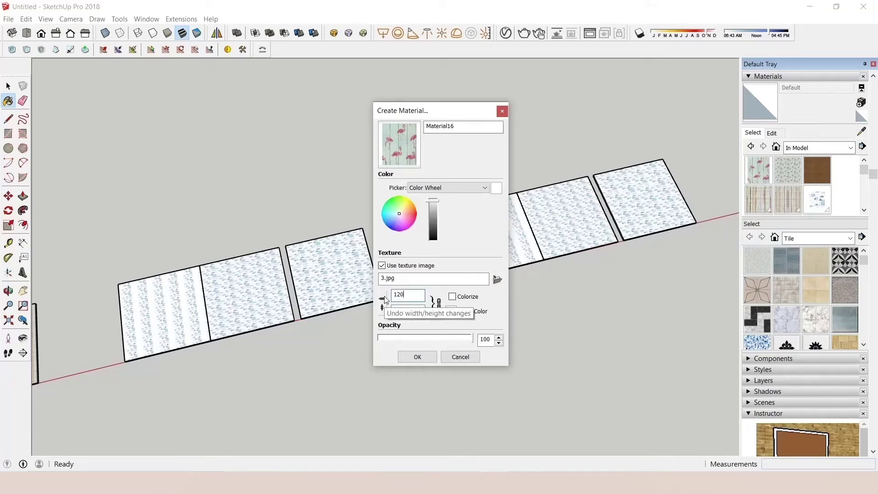
{"action": "left_click", "coordinate": [417, 357]}
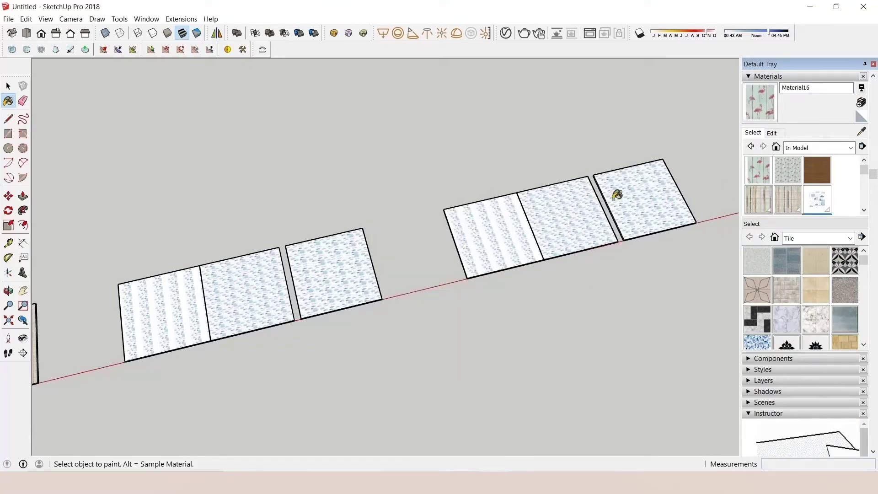
Paint the striped copied panel with the new flamingo material, Material16.
{"action": "key", "text": "space"}
{"action": "scroll", "coordinate": [502, 247], "scroll_direction": "up", "scroll_amount": 3}
{"action": "double_click", "coordinate": [490, 218]}
{"action": "key", "text": "b"}
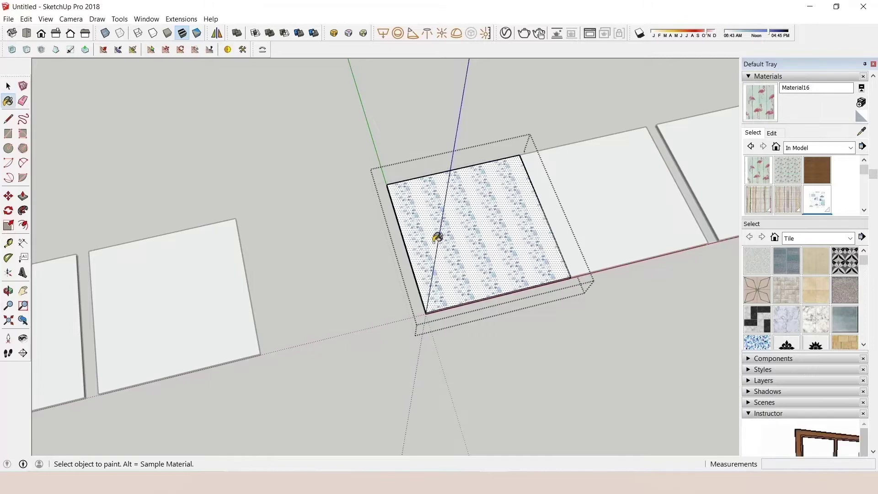
{"action": "left_click", "coordinate": [471, 230]}
{"action": "key", "text": "space"}
{"action": "scroll", "coordinate": [493, 225], "scroll_direction": "up", "scroll_amount": 3}
{"action": "scroll", "coordinate": [492, 222], "scroll_direction": "up", "scroll_amount": 2}
{"action": "scroll", "coordinate": [583, 296], "scroll_direction": "down", "scroll_amount": 3}
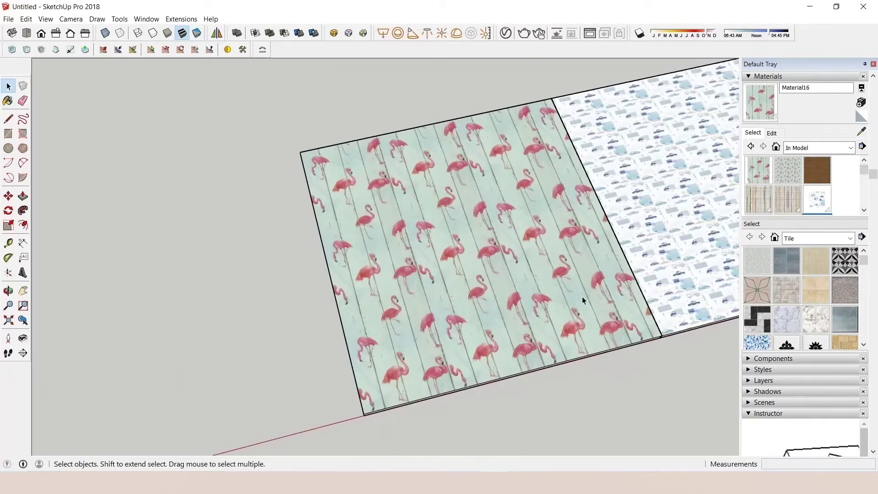
{"action": "scroll", "coordinate": [419, 188], "scroll_direction": "up", "scroll_amount": 2}
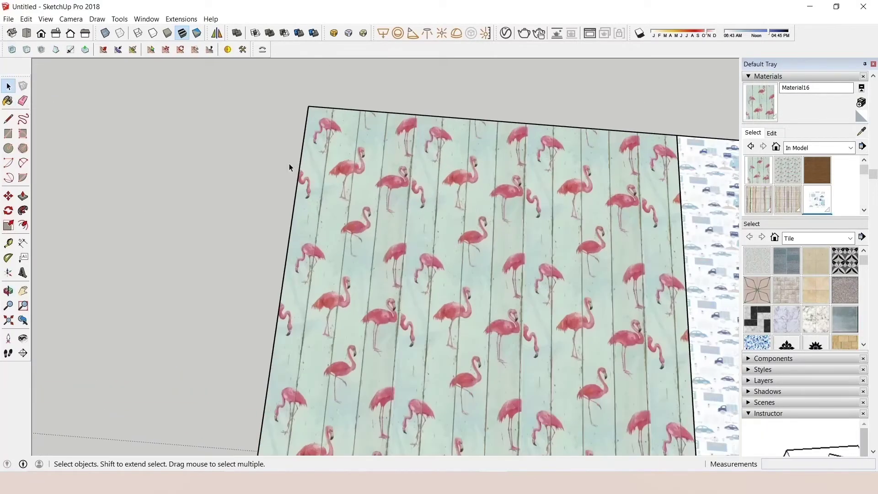
{"action": "scroll", "coordinate": [289, 164], "scroll_direction": "down", "scroll_amount": 3}
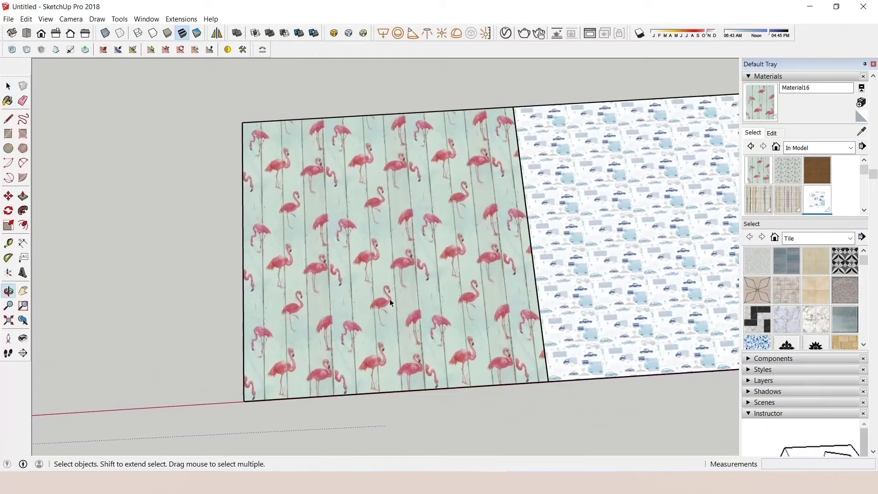
{"action": "scroll", "coordinate": [332, 293], "scroll_direction": "up", "scroll_amount": 2}
{"action": "scroll", "coordinate": [344, 187], "scroll_direction": "down", "scroll_amount": 3}
{"action": "scroll", "coordinate": [490, 214], "scroll_direction": "up", "scroll_amount": 2}
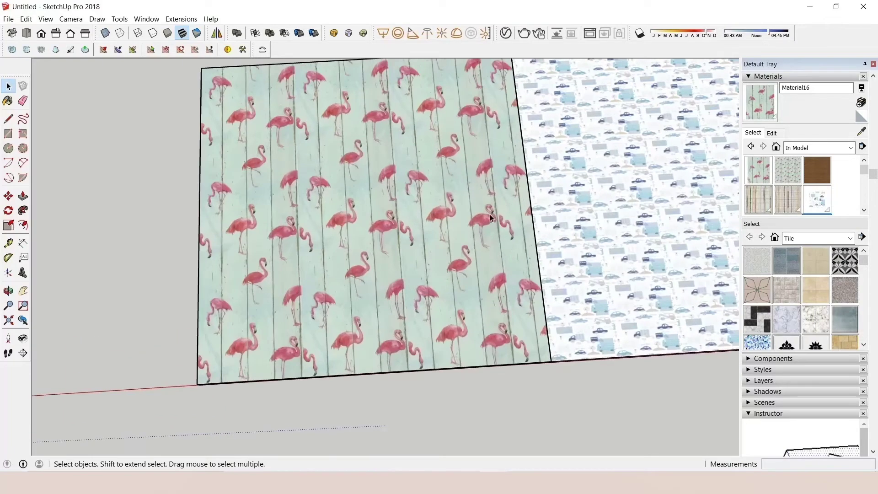
{"action": "scroll", "coordinate": [402, 240], "scroll_direction": "up", "scroll_amount": 2}
{"action": "scroll", "coordinate": [400, 231], "scroll_direction": "up", "scroll_amount": 2}
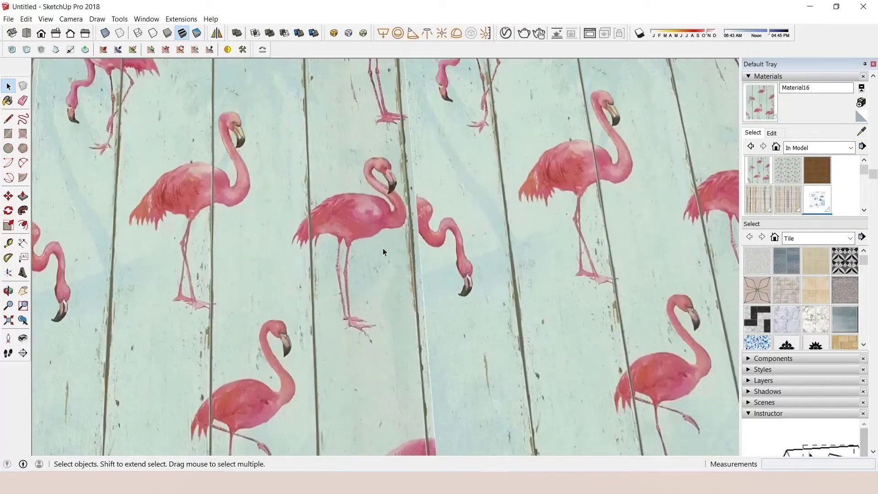
{"action": "scroll", "coordinate": [441, 217], "scroll_direction": "down", "scroll_amount": 2}
{"action": "scroll", "coordinate": [429, 240], "scroll_direction": "down", "scroll_amount": 2}
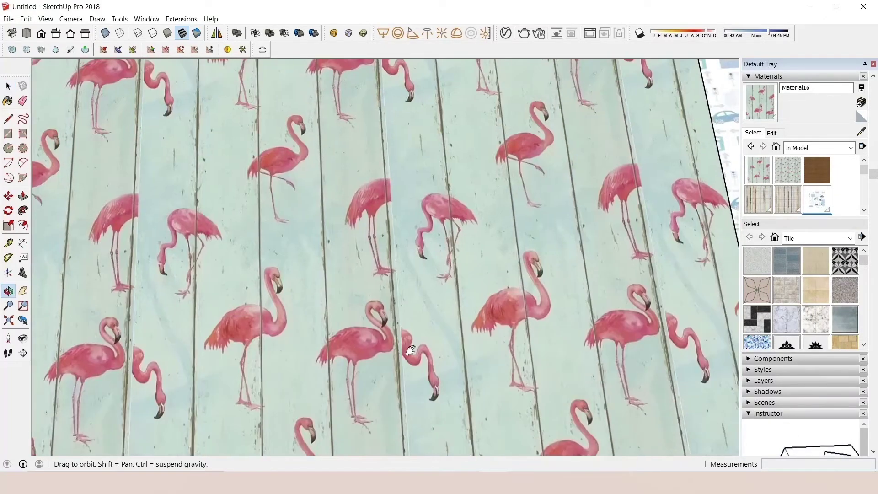
{"action": "scroll", "coordinate": [383, 213], "scroll_direction": "up", "scroll_amount": 3}
{"action": "scroll", "coordinate": [383, 213], "scroll_direction": "down", "scroll_amount": 2}
{"action": "scroll", "coordinate": [394, 189], "scroll_direction": "down", "scroll_amount": 2}
{"action": "scroll", "coordinate": [402, 261], "scroll_direction": "up", "scroll_amount": 1}
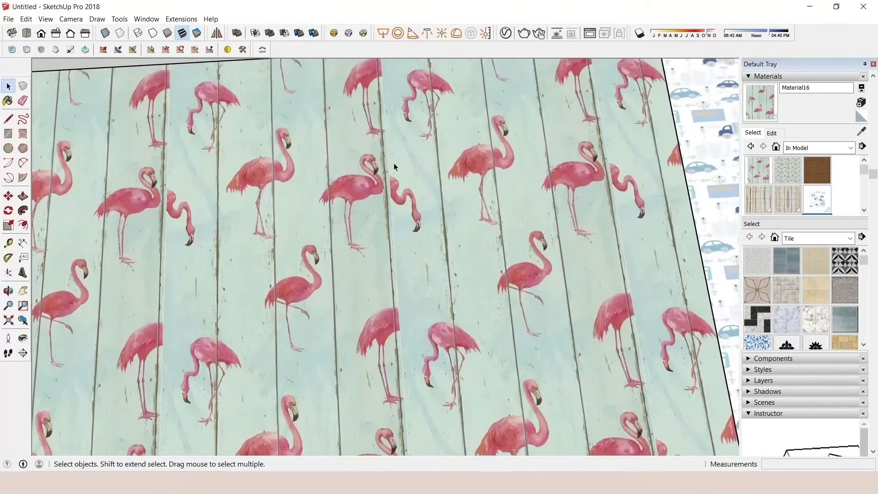
{"action": "scroll", "coordinate": [394, 163], "scroll_direction": "up", "scroll_amount": 3}
{"action": "scroll", "coordinate": [426, 250], "scroll_direction": "down", "scroll_amount": 2}
{"action": "scroll", "coordinate": [422, 249], "scroll_direction": "down", "scroll_amount": 2}
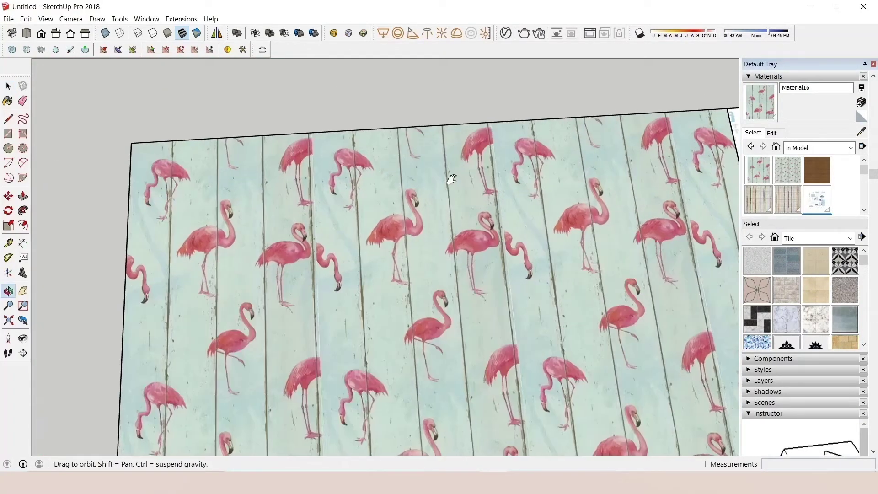
{"action": "scroll", "coordinate": [314, 264], "scroll_direction": "down", "scroll_amount": 2}
{"action": "scroll", "coordinate": [344, 202], "scroll_direction": "down", "scroll_amount": 2}
{"action": "scroll", "coordinate": [398, 242], "scroll_direction": "down", "scroll_amount": 2}
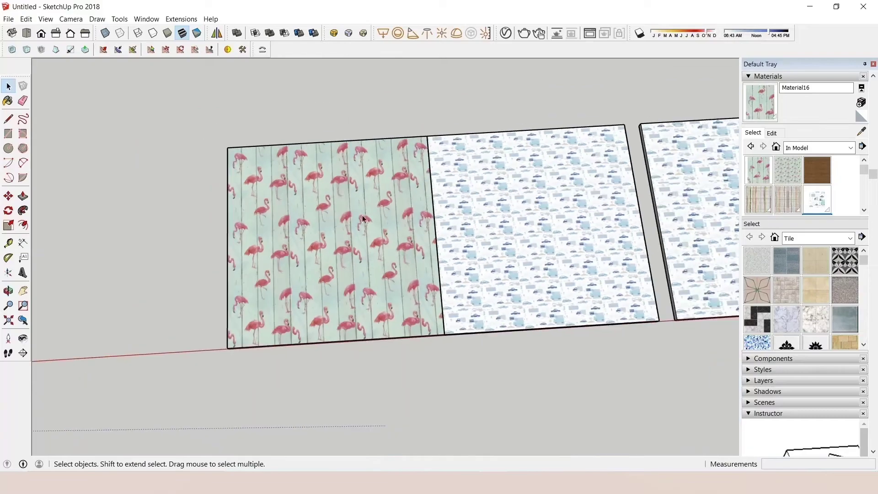
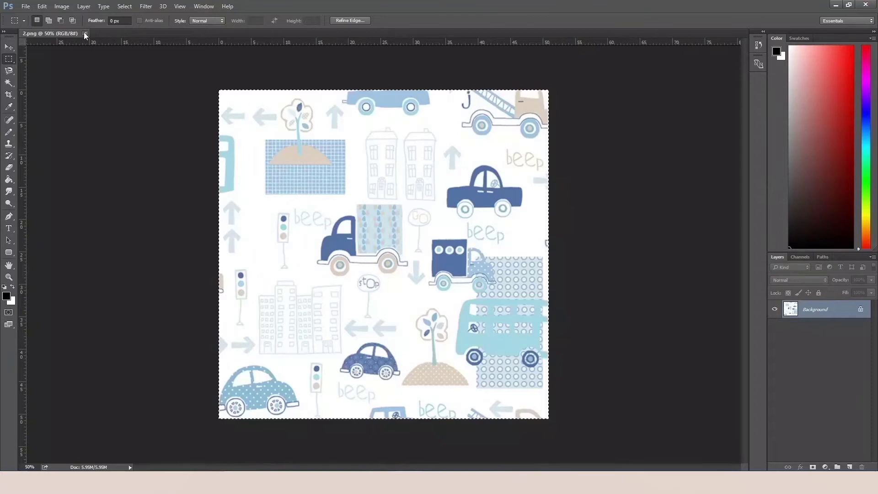
Close the previous texture, open the flamingo image 3.jpg and select all of it.
{"action": "left_click", "coordinate": [85, 33]}
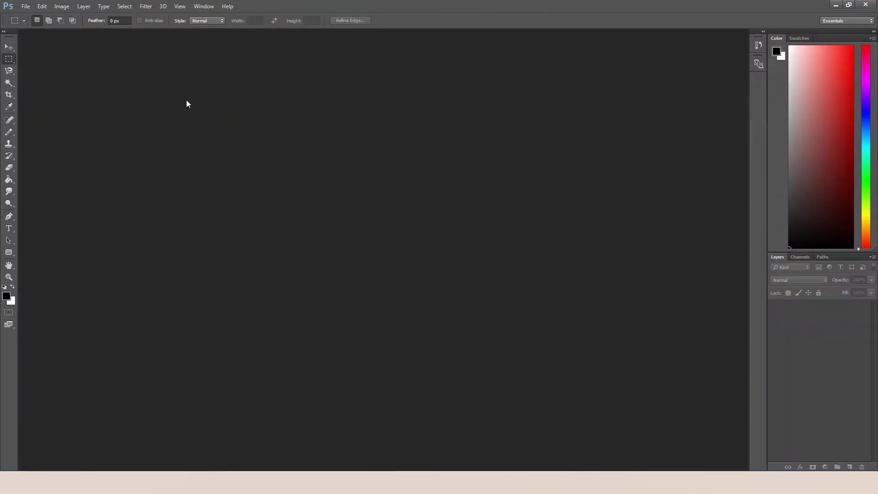
{"action": "left_click", "coordinate": [24, 9]}
{"action": "left_click", "coordinate": [32, 28]}
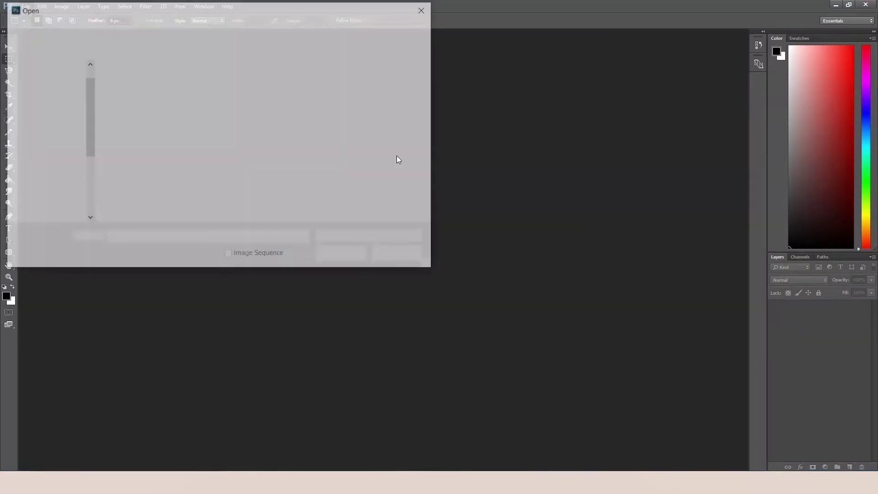
{"action": "double_click", "coordinate": [394, 92]}
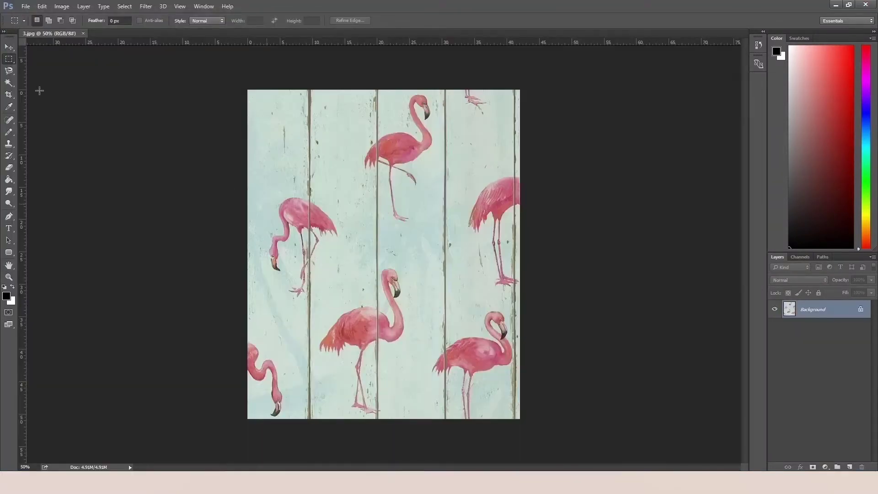
{"action": "key", "text": "ctrl+a"}
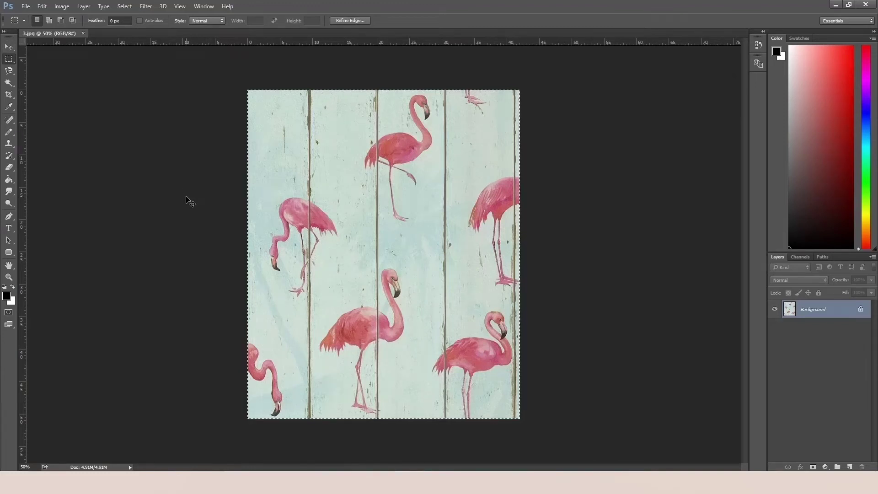
Create a new 1500 × 1500 px document with a transparent background.
{"action": "left_click", "coordinate": [26, 6]}
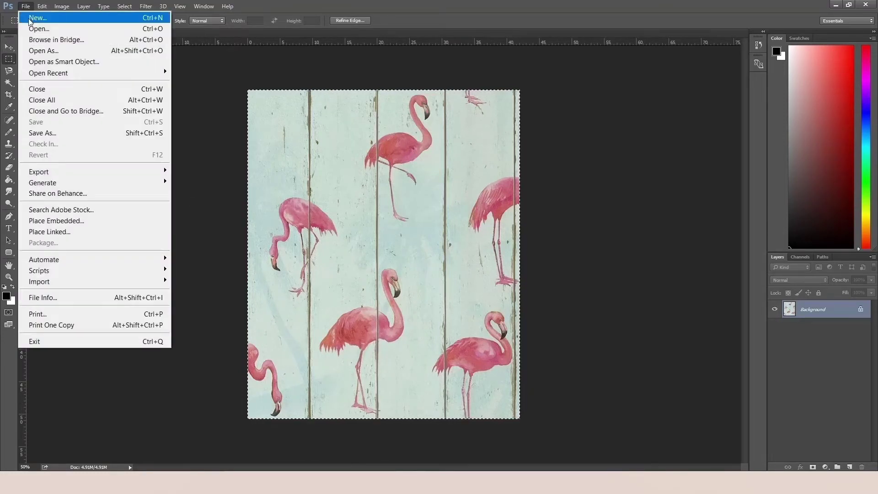
{"action": "left_click", "coordinate": [39, 17]}
{"action": "left_click", "coordinate": [402, 158]}
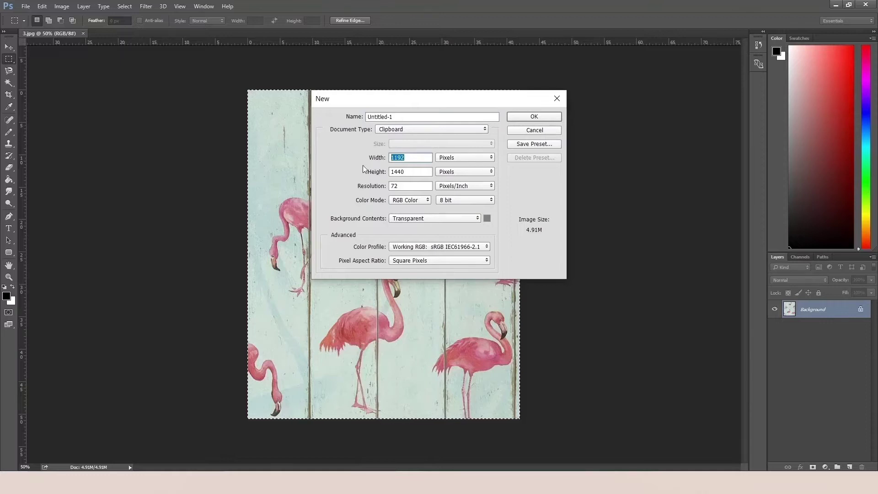
{"action": "type", "text": "1500"}
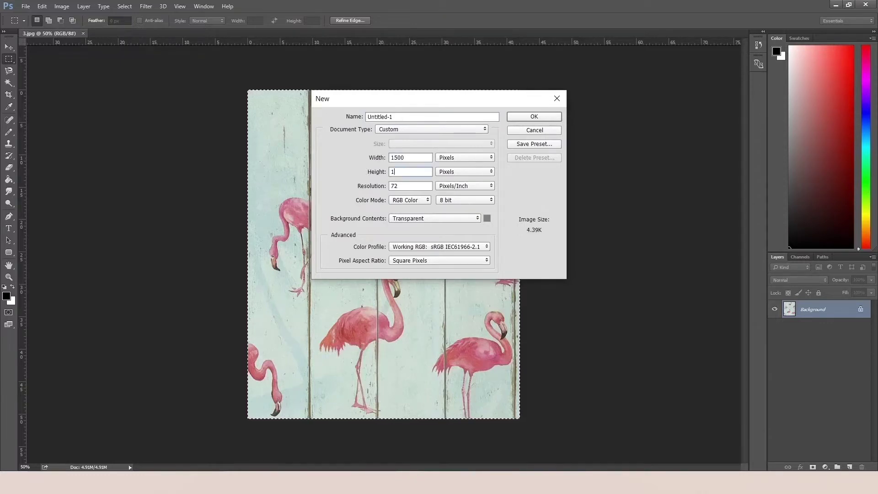
{"action": "type", "text": "500"}
{"action": "left_click", "coordinate": [534, 117]}
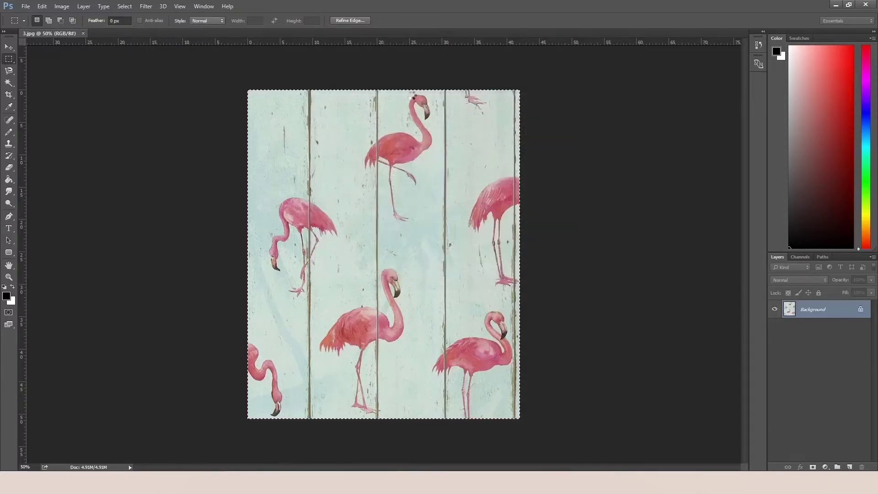
Place the flamingo image in the new canvas and scale it down to 20% width.
{"action": "left_click_drag", "start_coordinate": [312, 213], "coordinate": [394, 216]}
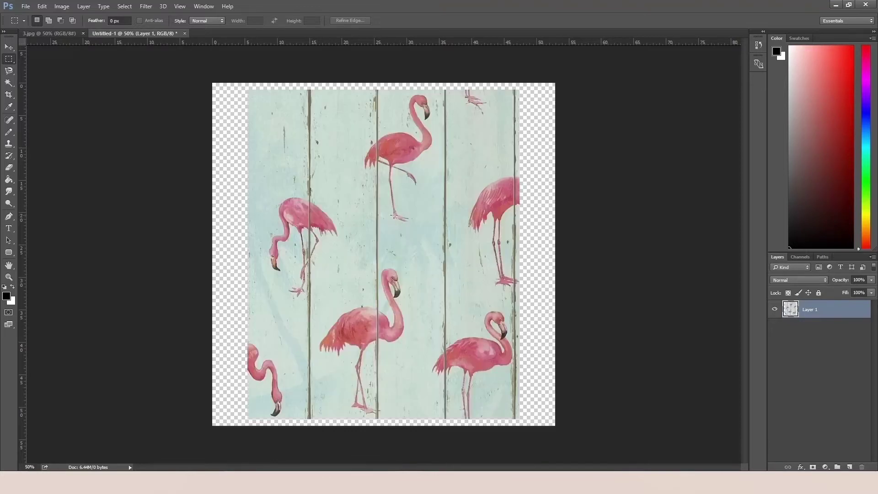
{"action": "key", "text": "ctrl+t"}
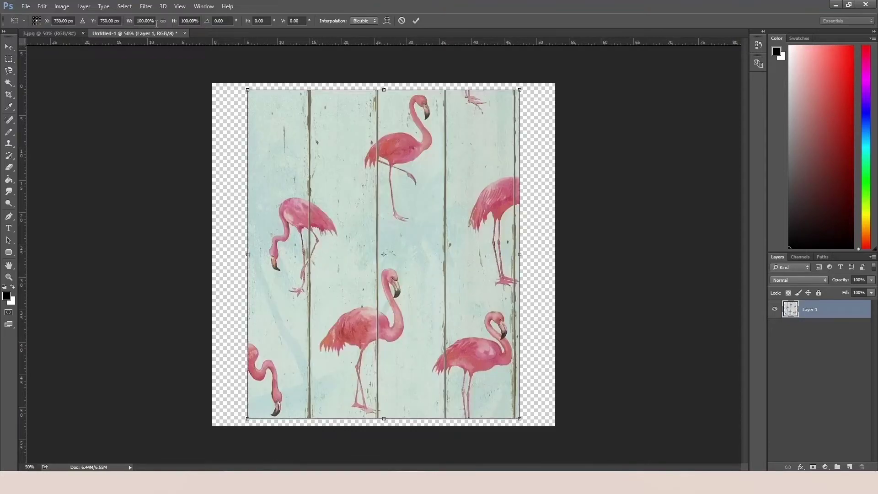
{"action": "left_click", "coordinate": [154, 20]}
{"action": "type", "text": "30"}
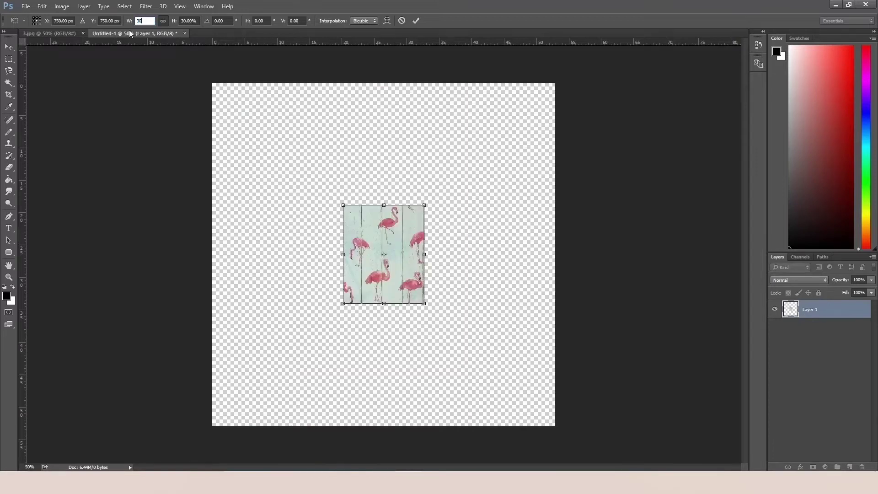
{"action": "key", "text": "BackSpace"}
{"action": "key", "text": "BackSpace"}
{"action": "type", "text": "20"}
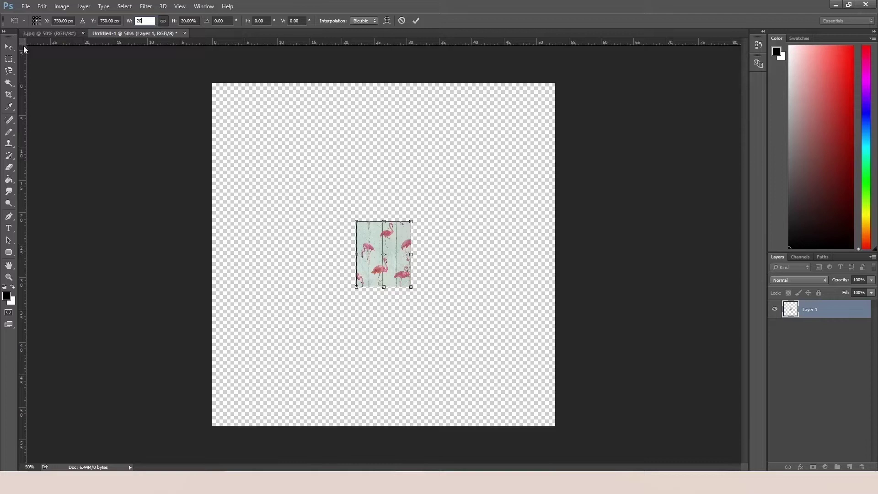
{"action": "left_click", "coordinate": [8, 59]}
{"action": "left_click", "coordinate": [403, 183]}
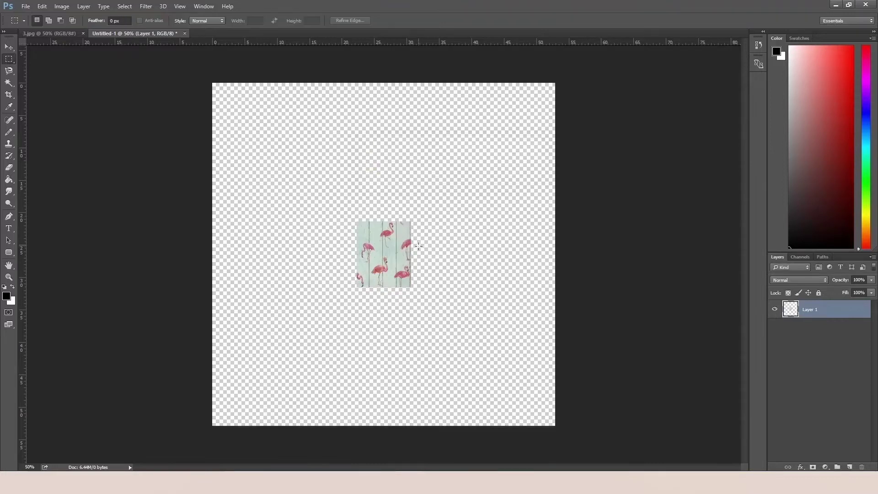
Move the tile to the top-left, copy it down the canvas, and select all tile layers.
{"action": "left_click_drag", "start_coordinate": [376, 255], "coordinate": [233, 118]}
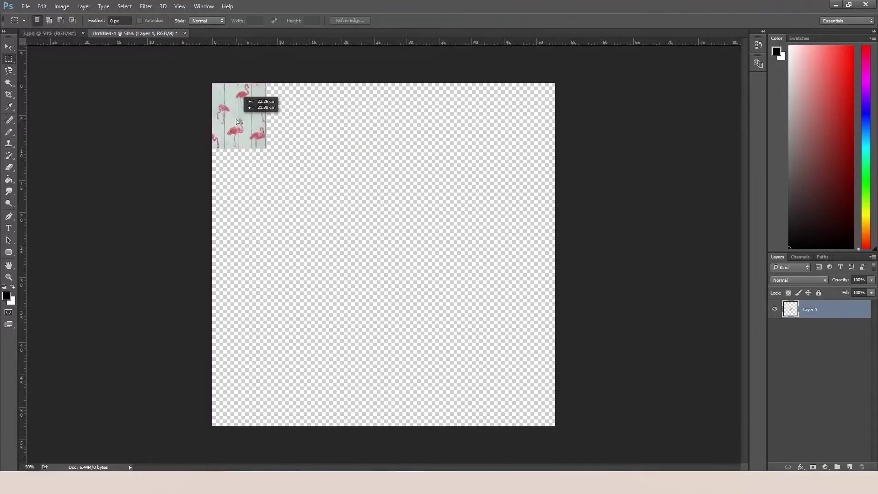
{"action": "left_click_drag", "start_coordinate": [250, 127], "coordinate": [237, 427]}
{"action": "left_click", "coordinate": [814, 326], "text": "shift"}
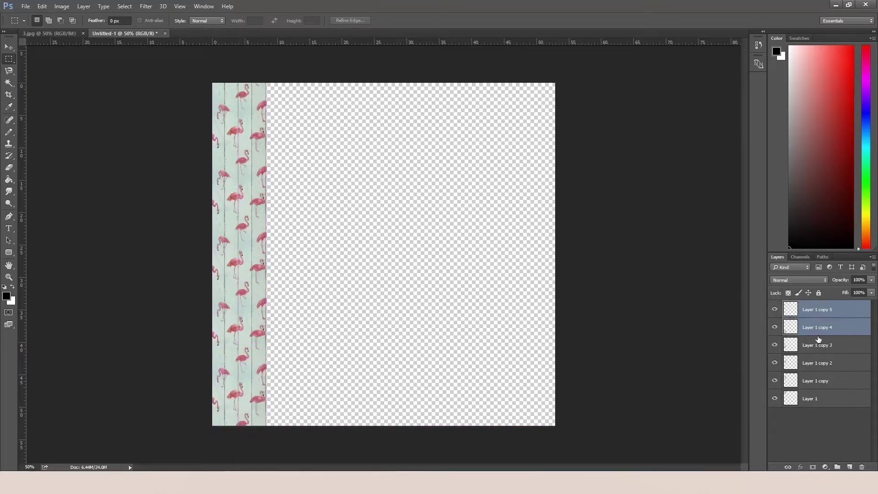
{"action": "left_click", "coordinate": [823, 345], "text": "shift"}
{"action": "left_click", "coordinate": [824, 363], "text": "shift"}
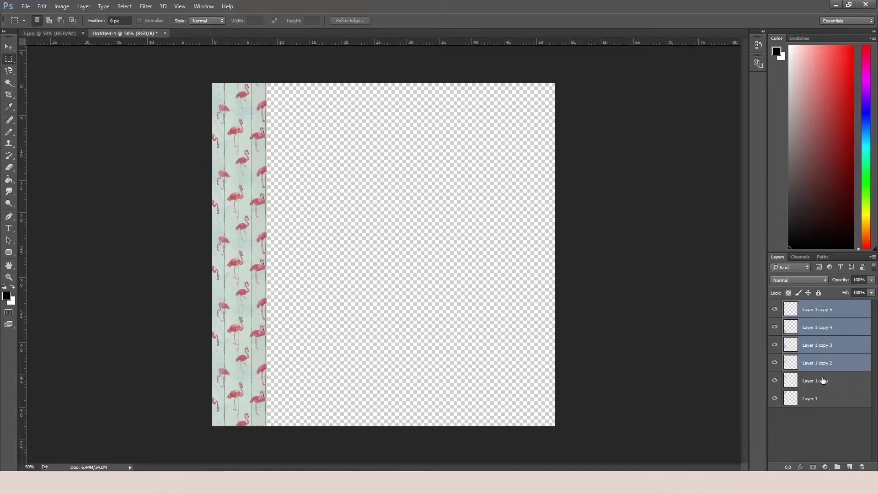
{"action": "left_click", "coordinate": [824, 381], "text": "shift"}
{"action": "left_click", "coordinate": [823, 401], "text": "shift"}
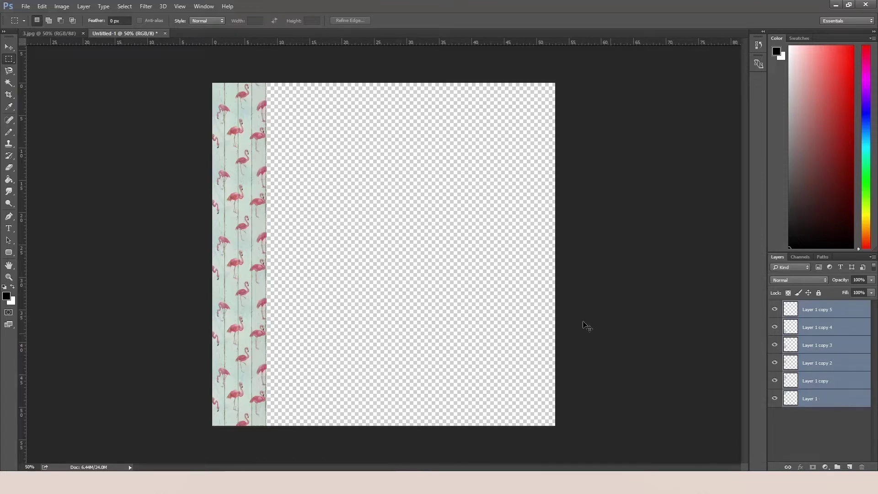
Duplicate the tile column to the right, offset it, and patch its empty top with a tile.
{"action": "left_click_drag", "start_coordinate": [270, 142], "coordinate": [297, 125]}
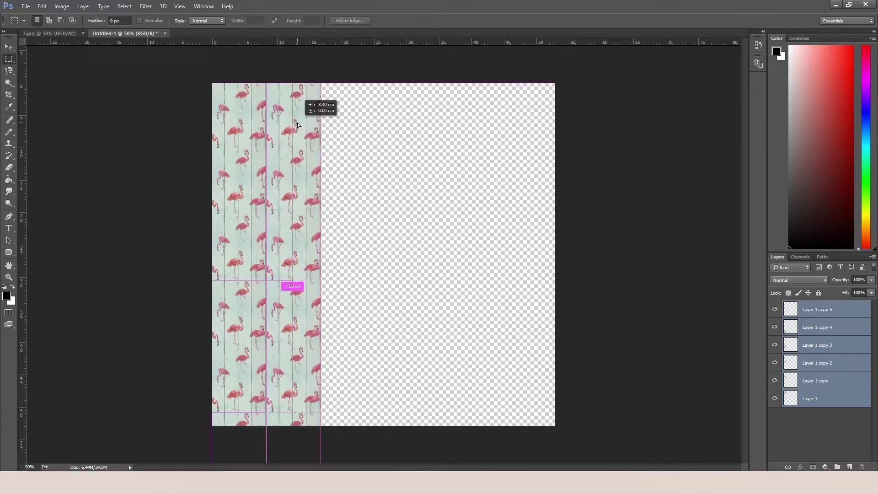
{"action": "left_click_drag", "start_coordinate": [297, 125], "coordinate": [296, 146]}
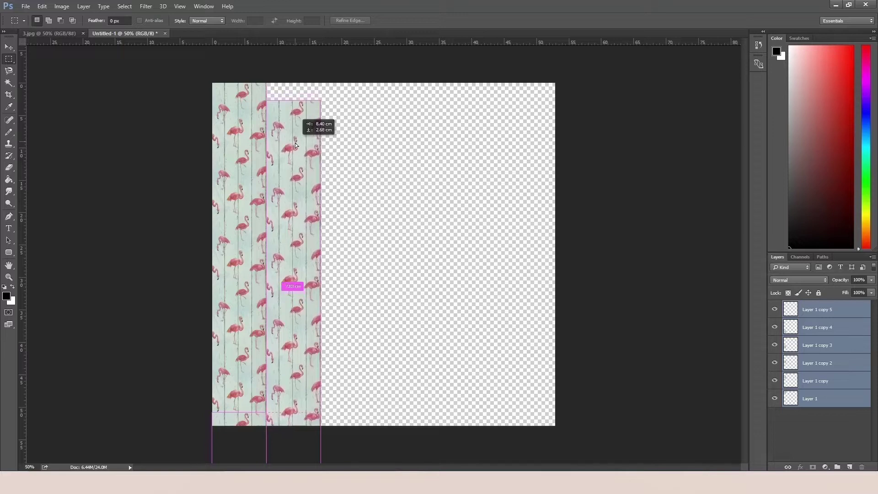
{"action": "left_click_drag", "start_coordinate": [296, 146], "coordinate": [296, 161]}
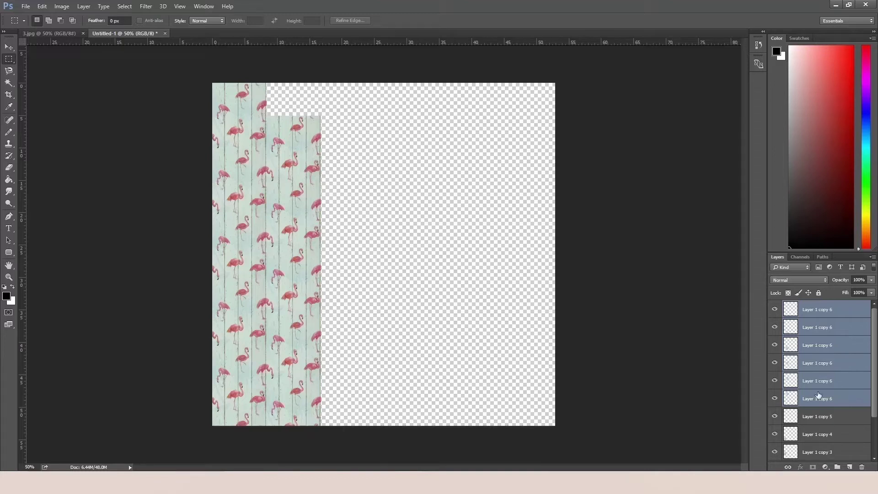
{"action": "left_click", "coordinate": [837, 310]}
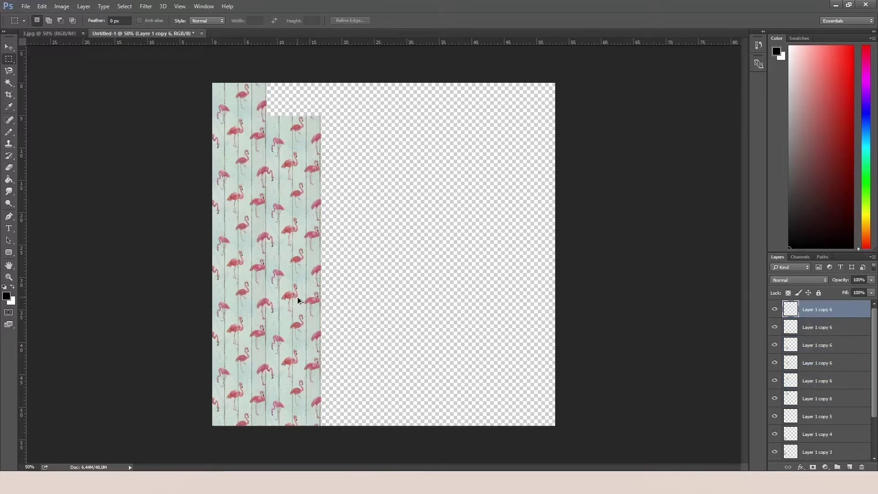
{"action": "mouse_move", "coordinate": [307, 411]}
{"action": "left_mouse_down"}
{"action": "mouse_move", "coordinate": [376, 181]}
{"action": "mouse_move", "coordinate": [391, 274]}
{"action": "left_mouse_up"}
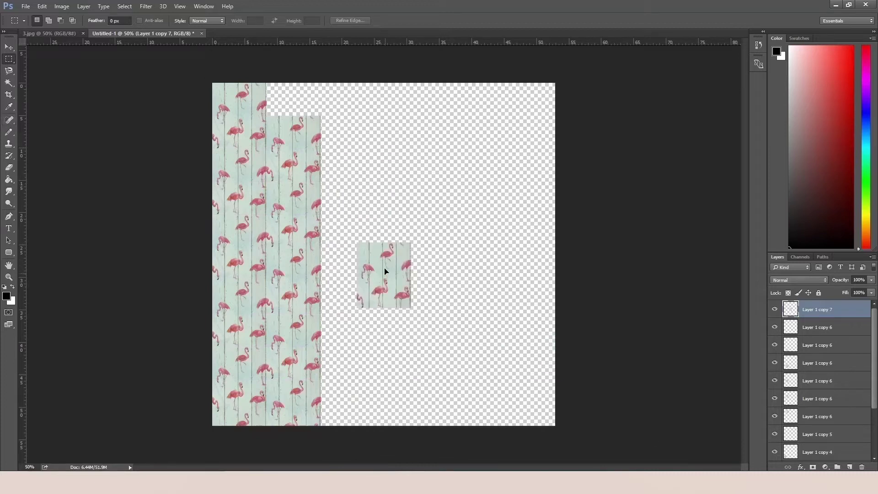
{"action": "left_click_drag", "start_coordinate": [385, 271], "coordinate": [295, 78]}
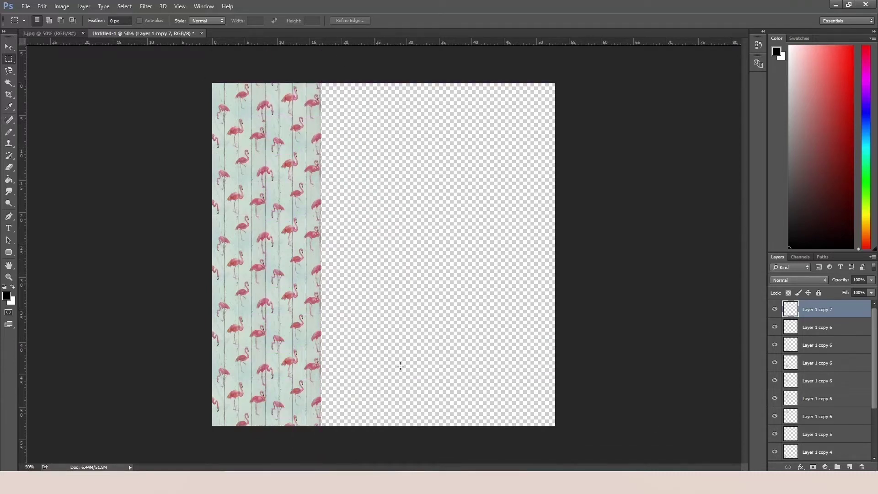
Select every tile layer down to Layer 1 and duplicate both flamingo columns rightward.
{"action": "left_click", "coordinate": [818, 327], "text": "shift"}
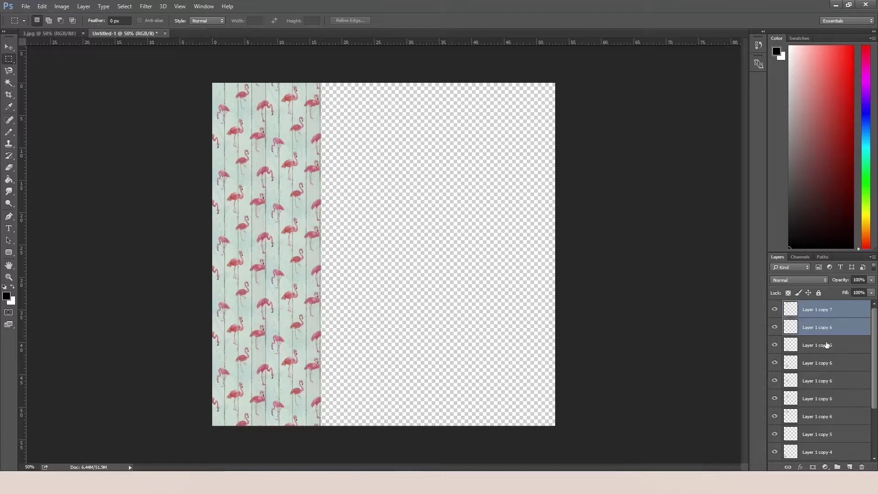
{"action": "left_click", "coordinate": [825, 346], "text": "shift"}
{"action": "left_click", "coordinate": [824, 366], "text": "shift"}
{"action": "left_click", "coordinate": [823, 383], "text": "shift"}
{"action": "left_click", "coordinate": [823, 400], "text": "shift"}
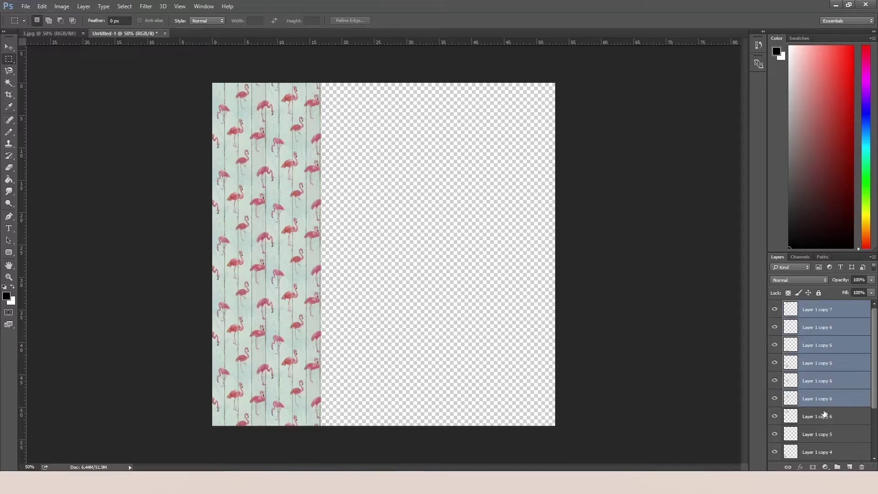
{"action": "left_click", "coordinate": [823, 415], "text": "shift"}
{"action": "scroll", "coordinate": [805, 375], "scroll_direction": "down", "scroll_amount": 1}
{"action": "left_click", "coordinate": [826, 384], "text": "shift"}
{"action": "left_click", "coordinate": [827, 401], "text": "shift"}
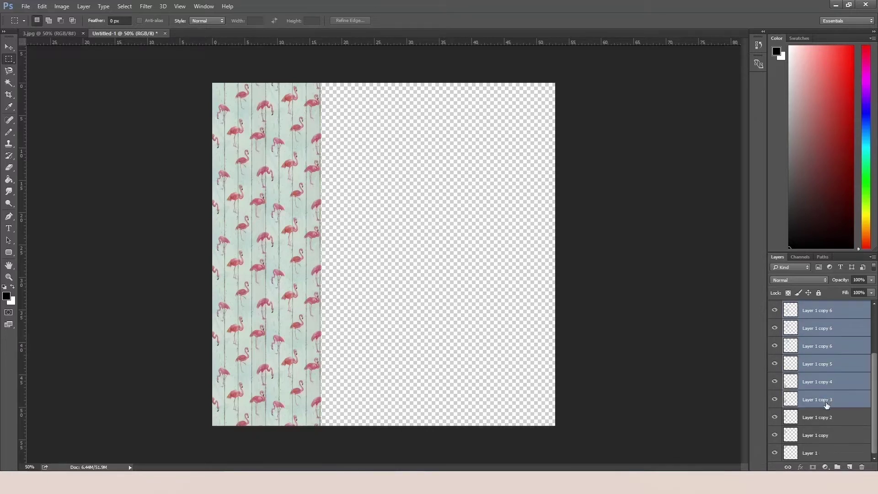
{"action": "left_click", "coordinate": [824, 419], "text": "shift"}
{"action": "left_click", "coordinate": [829, 437], "text": "shift"}
{"action": "left_click", "coordinate": [828, 453], "text": "shift"}
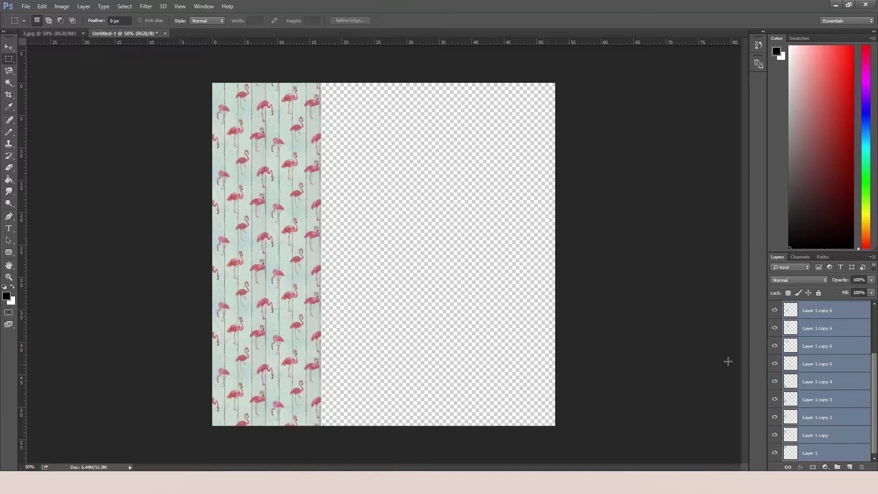
{"action": "left_click_drag", "start_coordinate": [281, 212], "coordinate": [358, 182]}
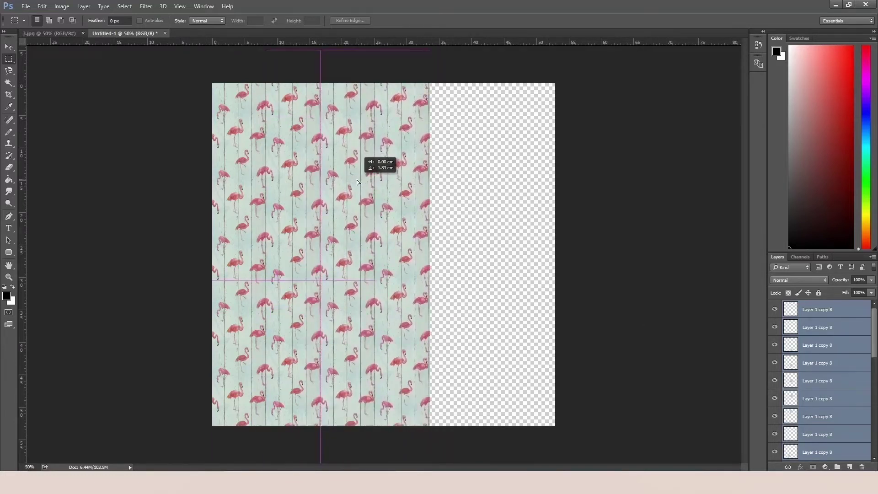
Shift the copied columns into the blank right side, then zoom to 66.7% to check the pattern.
{"action": "left_click_drag", "start_coordinate": [357, 180], "coordinate": [357, 180]}
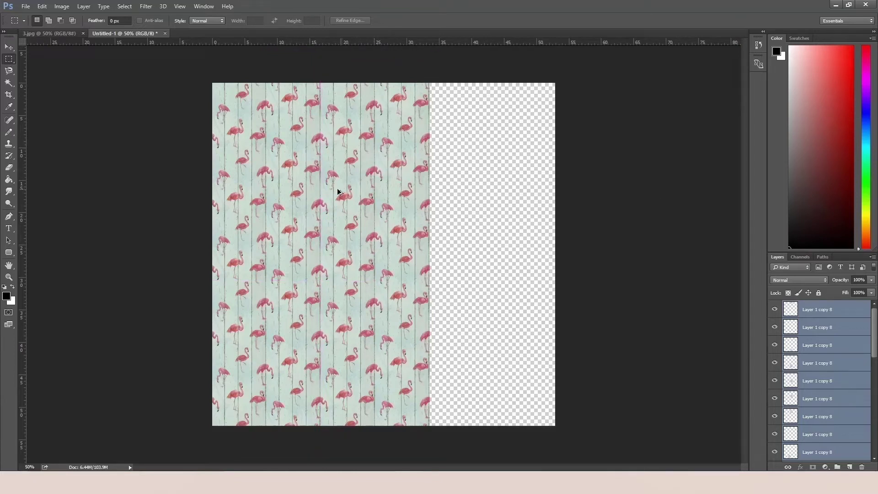
{"action": "mouse_move", "coordinate": [368, 194]}
{"action": "left_mouse_down"}
{"action": "mouse_move", "coordinate": [476, 204]}
{"action": "mouse_move", "coordinate": [476, 193]}
{"action": "mouse_move", "coordinate": [588, 179]}
{"action": "mouse_move", "coordinate": [589, 168]}
{"action": "mouse_move", "coordinate": [590, 207]}
{"action": "left_mouse_up"}
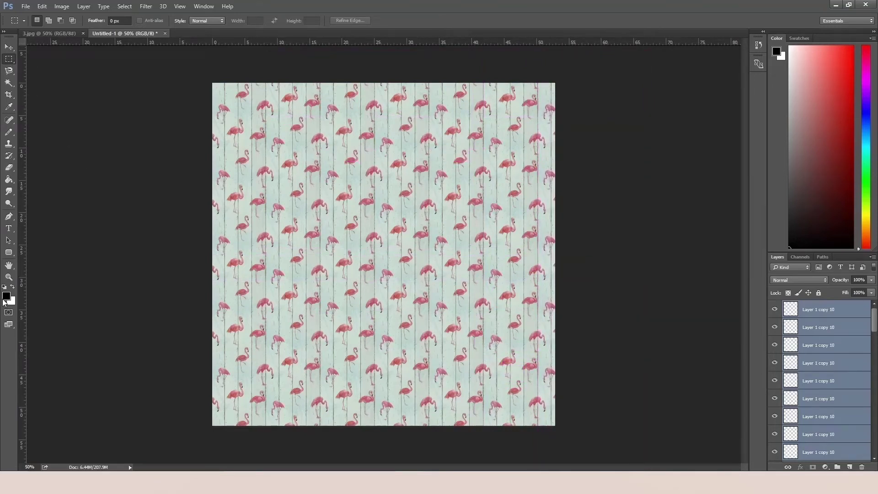
{"action": "left_click", "coordinate": [8, 277]}
{"action": "left_click", "coordinate": [364, 183]}
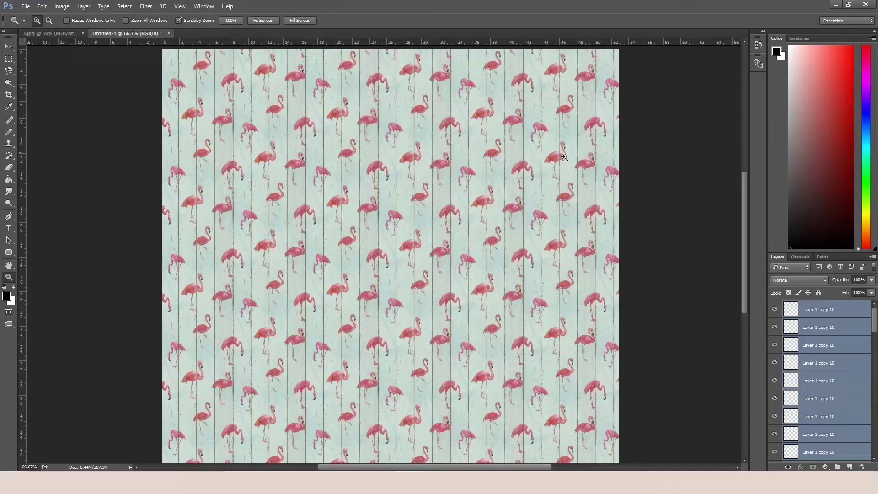
Save the tiled flamingo pattern as a JPEG named '3 Seamless' in the Seamless folder.
{"action": "left_click", "coordinate": [9, 59]}
{"action": "left_click", "coordinate": [26, 6]}
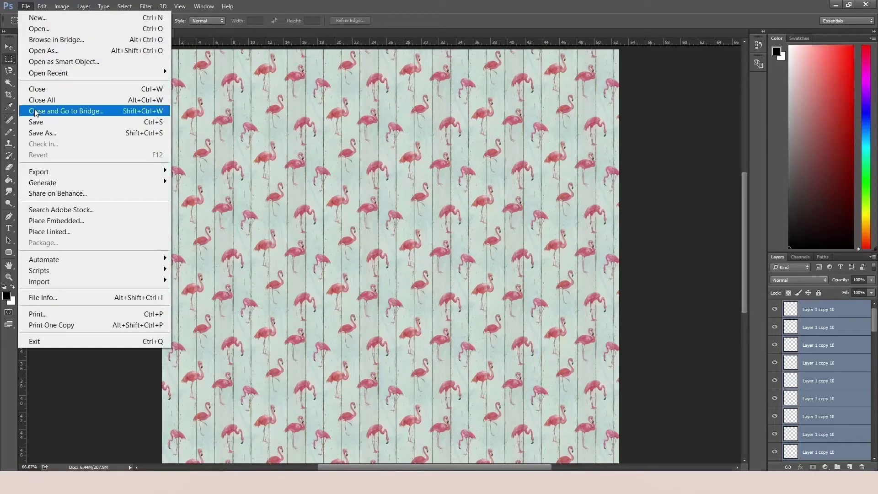
{"action": "left_click", "coordinate": [46, 132]}
{"action": "left_click", "coordinate": [183, 209]}
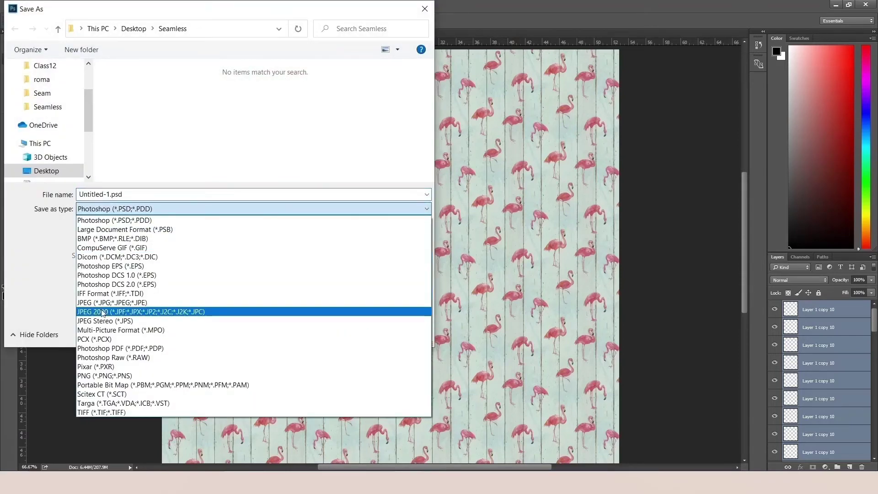
{"action": "left_click", "coordinate": [171, 299]}
{"action": "double_click", "coordinate": [132, 197]}
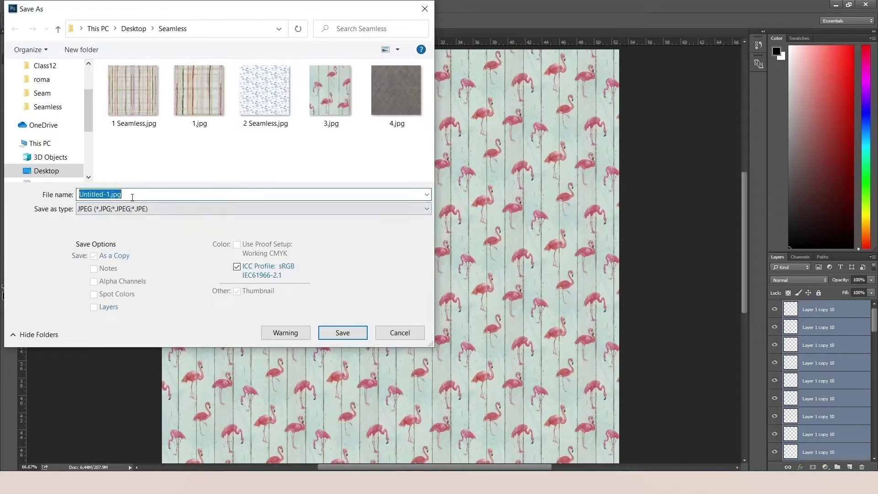
{"action": "type", "text": "3 Seamless"}
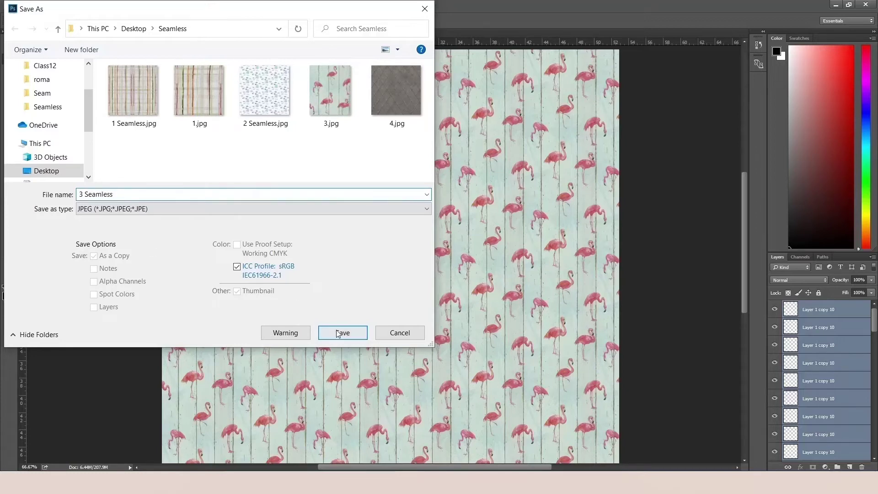
{"action": "left_click", "coordinate": [343, 333]}
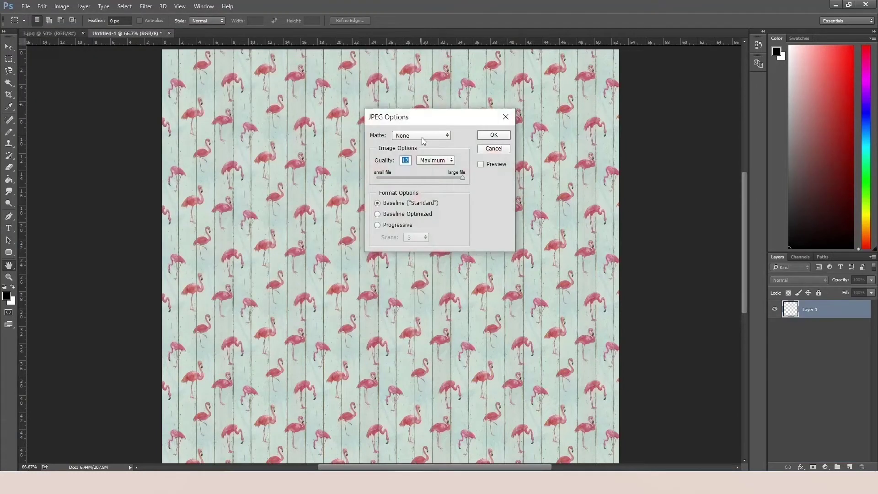
{"action": "left_click", "coordinate": [494, 136]}
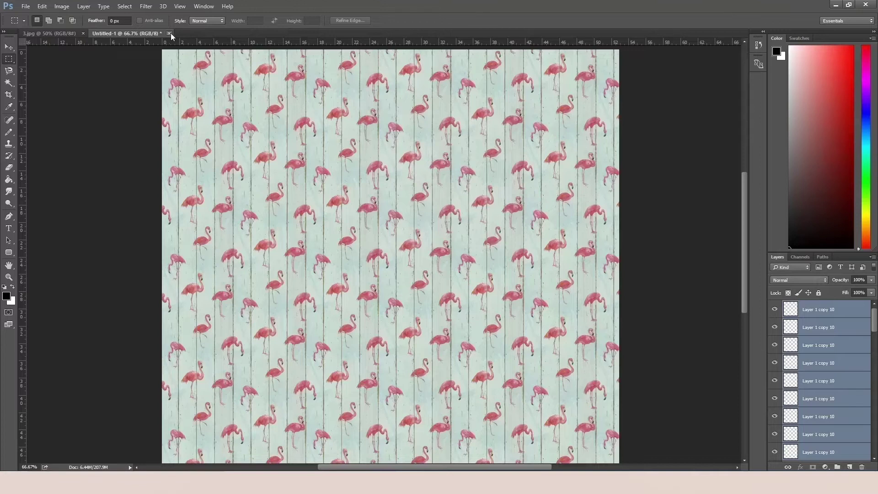
Close the layered pattern without saving, then close 3.jpg.
{"action": "left_click", "coordinate": [171, 33]}
{"action": "left_click", "coordinate": [433, 182]}
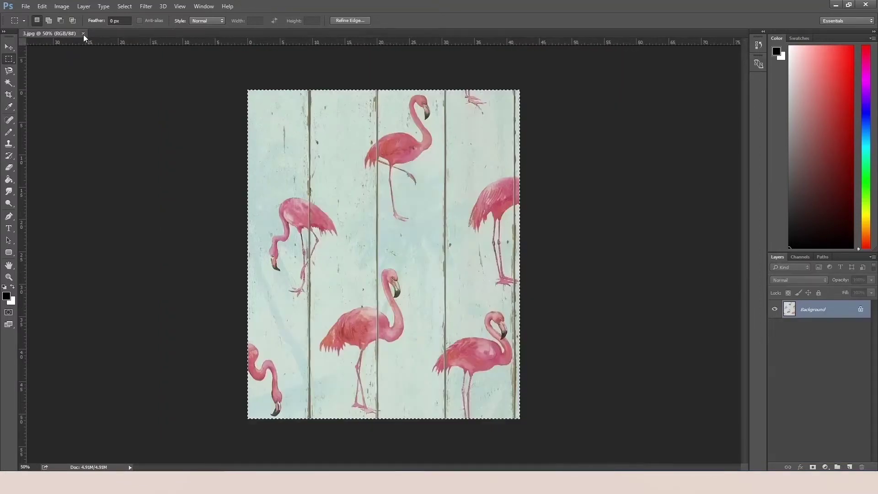
{"action": "left_click", "coordinate": [83, 33]}
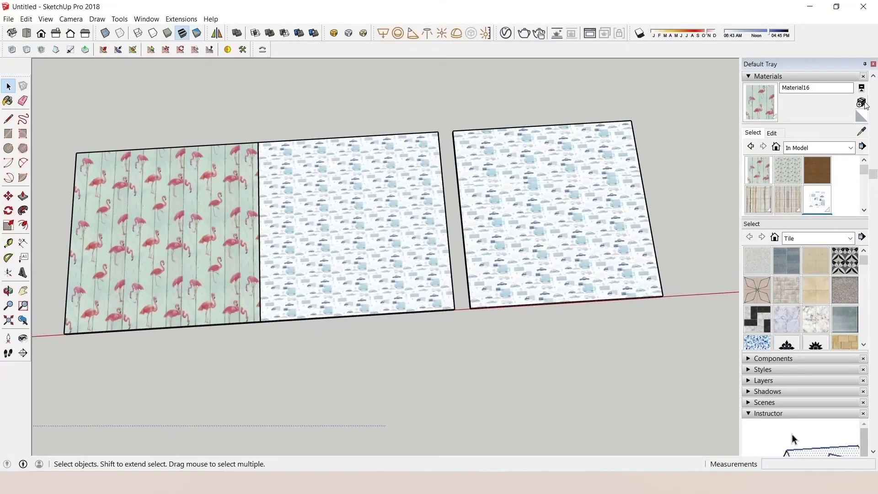
Create a new material using 3 Seamless.jpg as its texture, 3500 mm wide.
{"action": "left_click", "coordinate": [862, 103]}
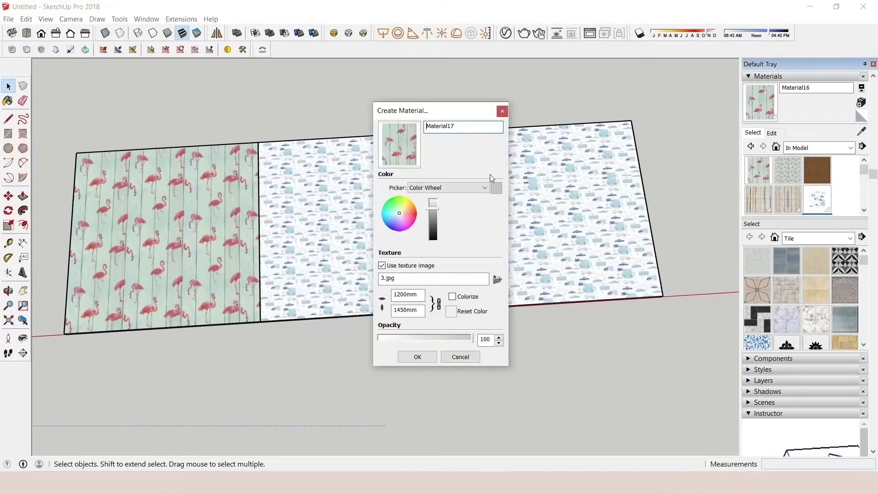
{"action": "left_click", "coordinate": [497, 280]}
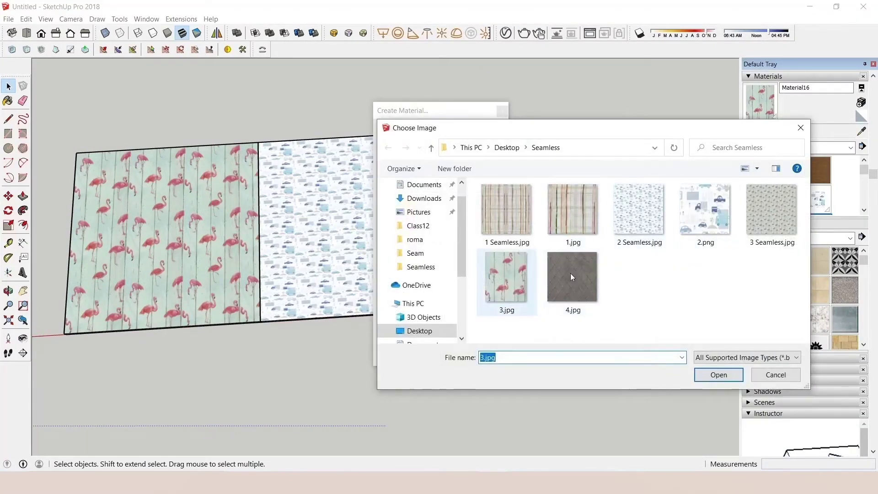
{"action": "double_click", "coordinate": [784, 218]}
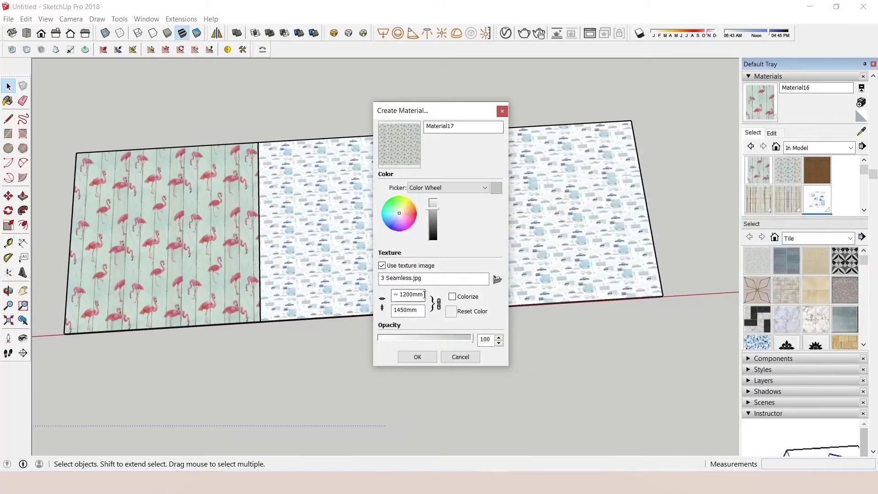
{"action": "left_click_drag", "start_coordinate": [425, 294], "coordinate": [366, 306]}
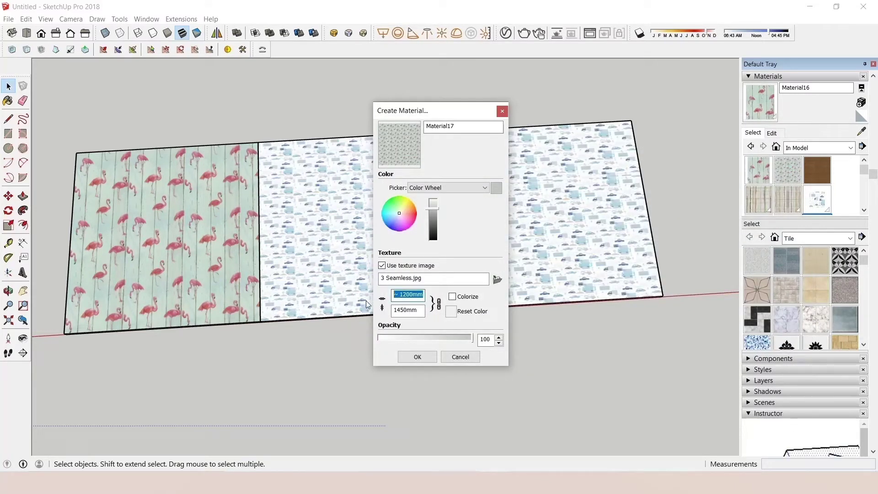
{"action": "type", "text": "3500"}
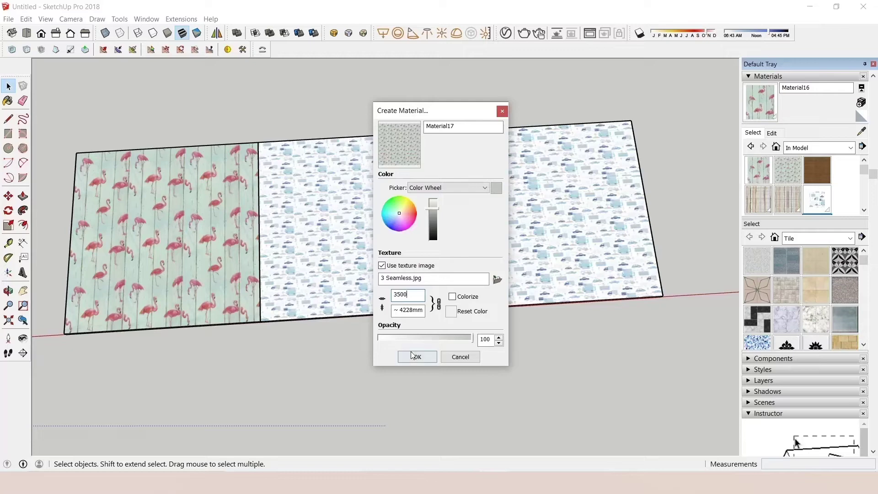
{"action": "left_click", "coordinate": [414, 355]}
Paint the middle square's face with the flamingo material Material17.
{"action": "double_click", "coordinate": [310, 224]}
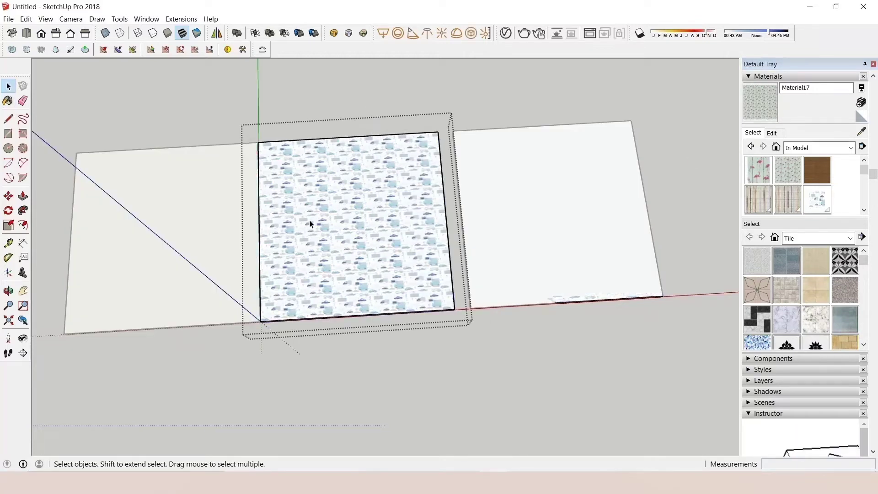
{"action": "key", "text": "b"}
{"action": "left_click", "coordinate": [402, 202]}
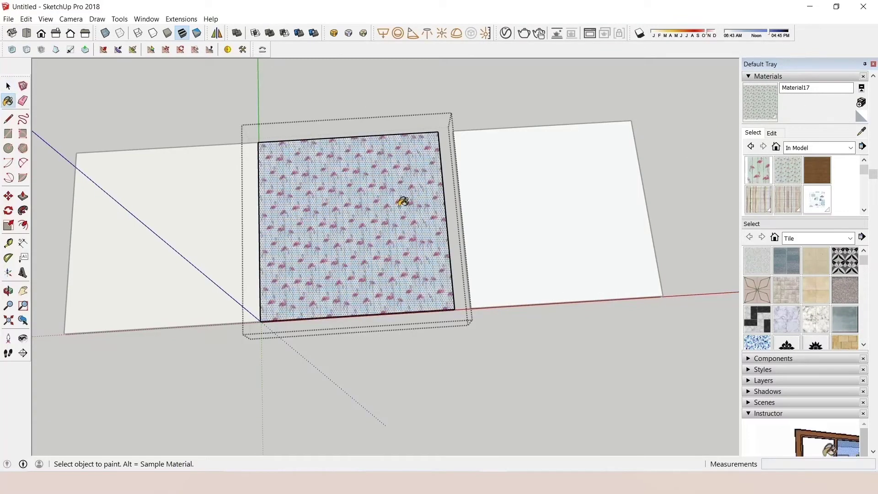
{"action": "key", "text": "space"}
Change Material17's texture width to 6000 mm.
{"action": "left_click", "coordinate": [779, 135]}
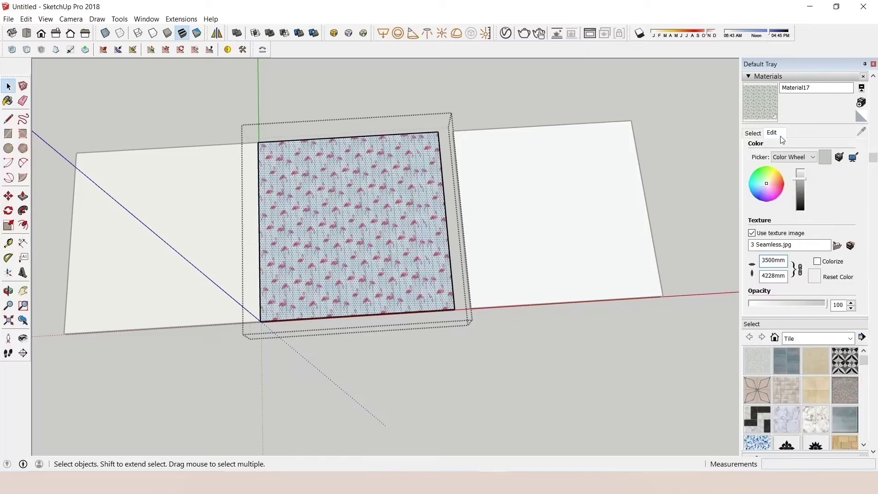
{"action": "double_click", "coordinate": [787, 263]}
{"action": "type", "text": "50"}
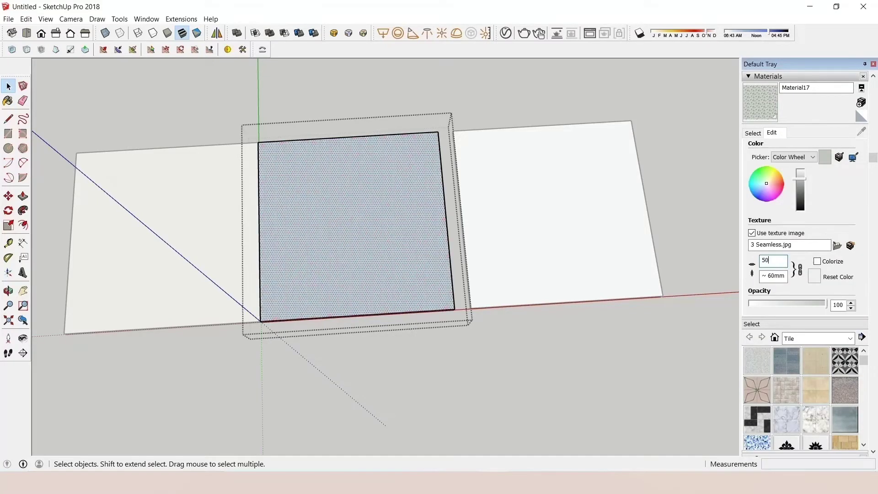
{"action": "type", "text": "00"}
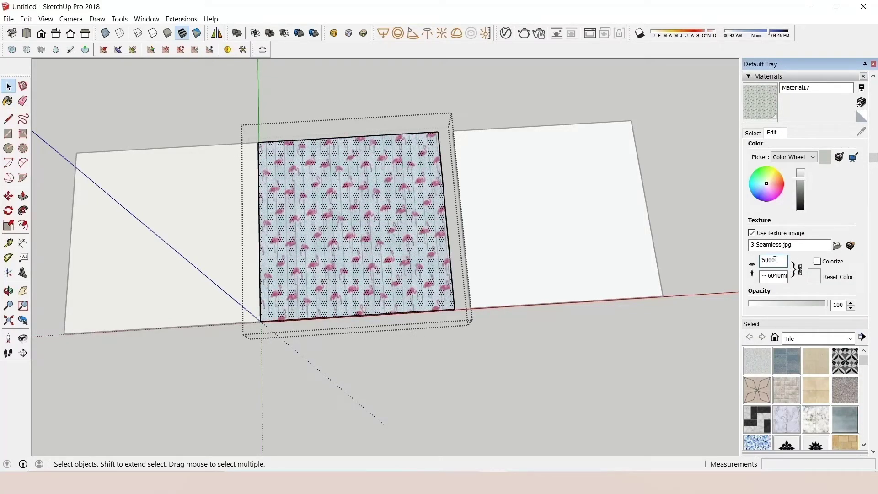
{"action": "key", "text": "BackSpace"}
{"action": "key", "text": "BackSpace"}
{"action": "key", "text": "BackSpace"}
{"action": "type", "text": "6"}
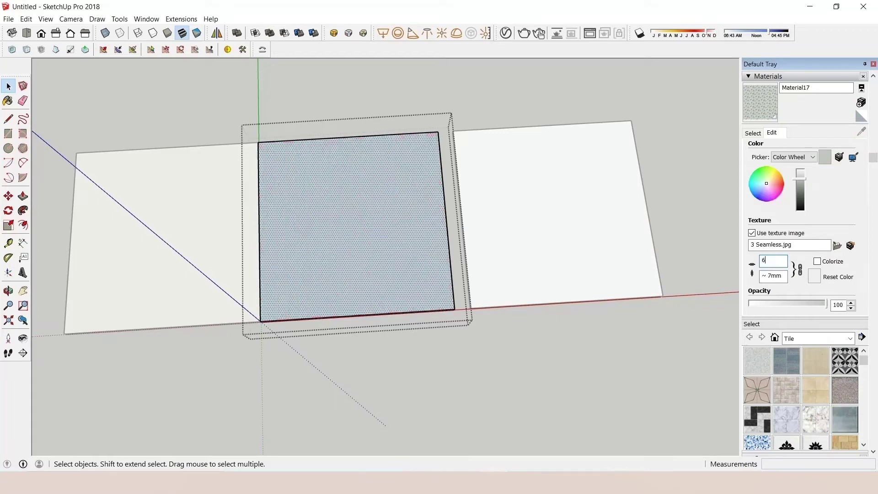
{"action": "type", "text": "000"}
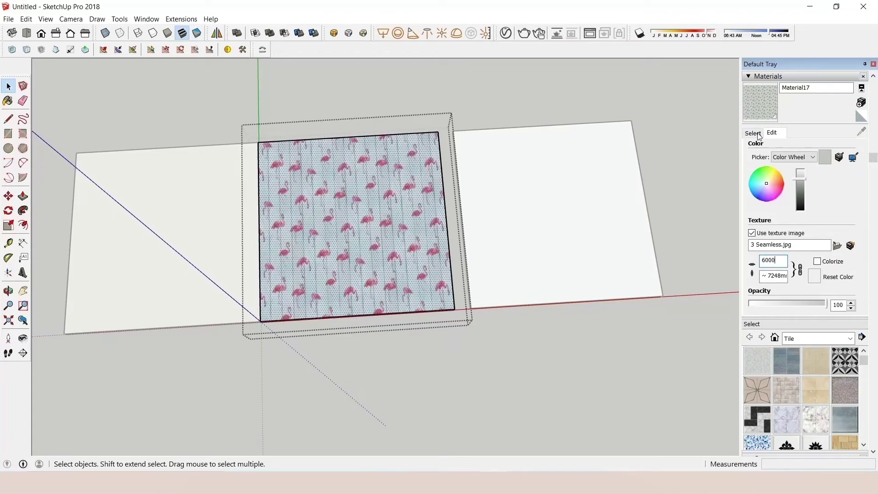
{"action": "left_click", "coordinate": [750, 133]}
{"action": "left_click", "coordinate": [808, 147]}
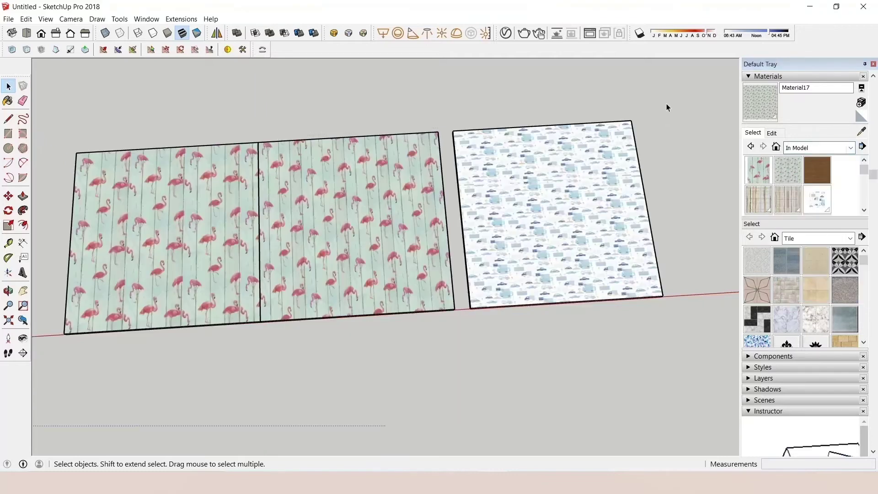
{"action": "scroll", "coordinate": [290, 206], "scroll_direction": "up", "scroll_amount": 2}
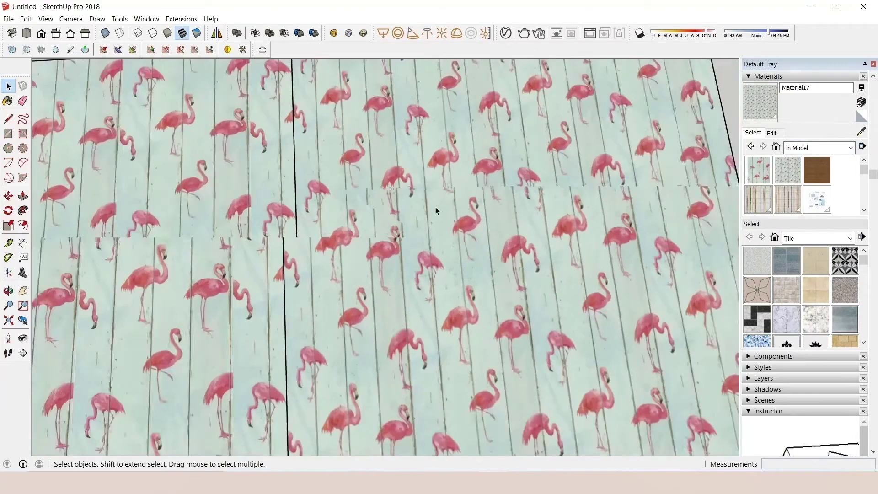
{"action": "scroll", "coordinate": [436, 207], "scroll_direction": "down", "scroll_amount": 3}
{"action": "left_click", "coordinate": [435, 194]}
{"action": "scroll", "coordinate": [343, 210], "scroll_direction": "down", "scroll_amount": 1}
{"action": "left_click", "coordinate": [594, 239]}
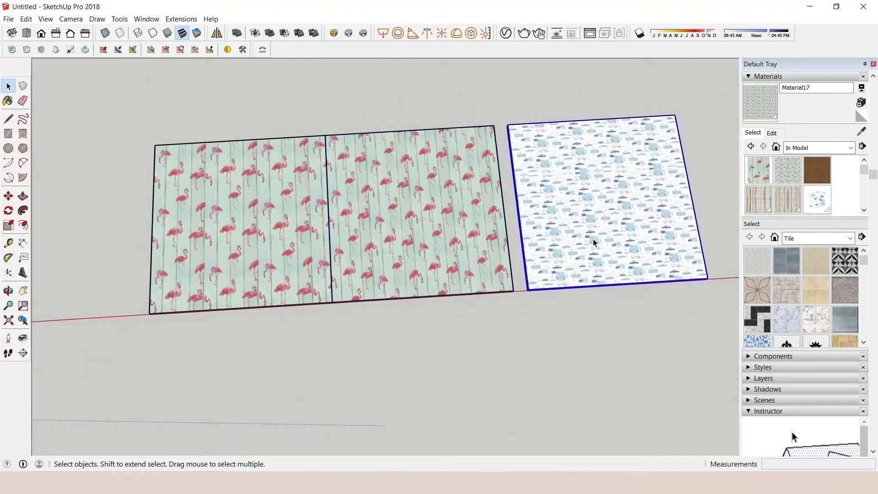
{"action": "key", "text": "Delete"}
{"action": "key", "text": "m"}
{"action": "left_click", "coordinate": [429, 276]}
{"action": "left_click", "coordinate": [405, 310]}
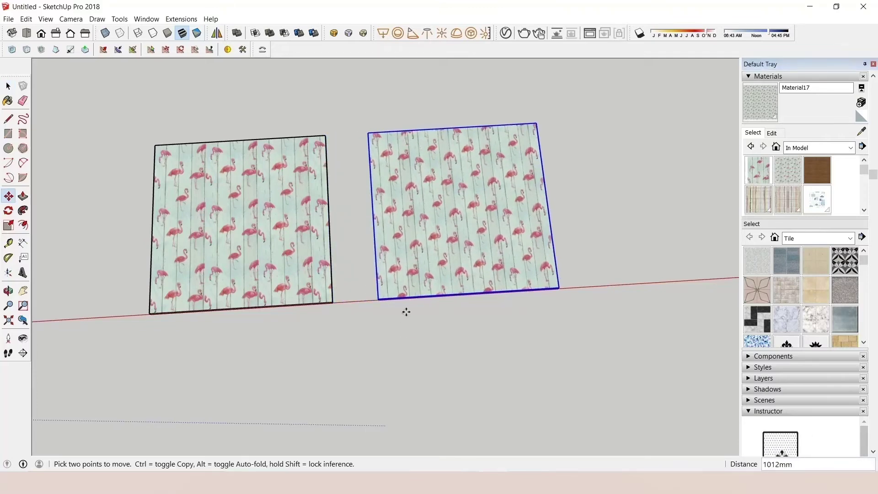
{"action": "key", "text": "space"}
{"action": "scroll", "coordinate": [207, 214], "scroll_direction": "up", "scroll_amount": 3}
{"action": "scroll", "coordinate": [148, 218], "scroll_direction": "up", "scroll_amount": 2}
{"action": "scroll", "coordinate": [148, 217], "scroll_direction": "down", "scroll_amount": 3}
{"action": "scroll", "coordinate": [374, 219], "scroll_direction": "up", "scroll_amount": 3}
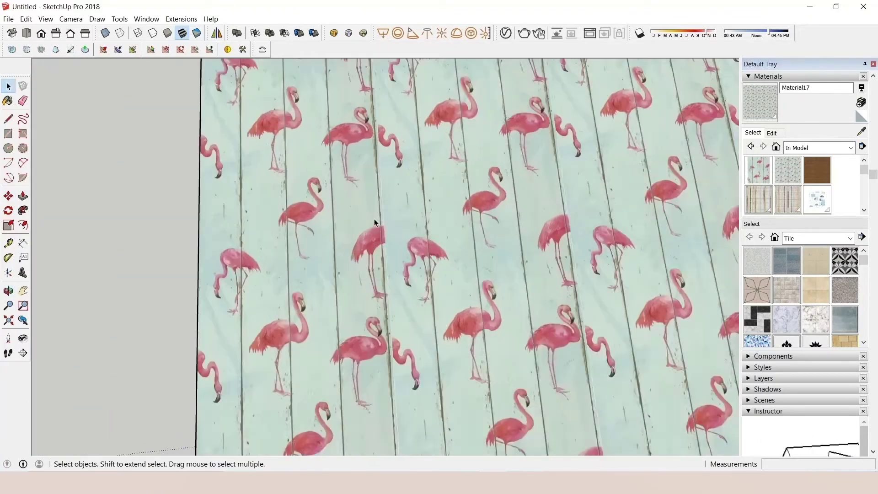
{"action": "scroll", "coordinate": [200, 143], "scroll_direction": "up", "scroll_amount": 2}
{"action": "left_click_drag", "start_coordinate": [326, 224], "coordinate": [278, 221]}
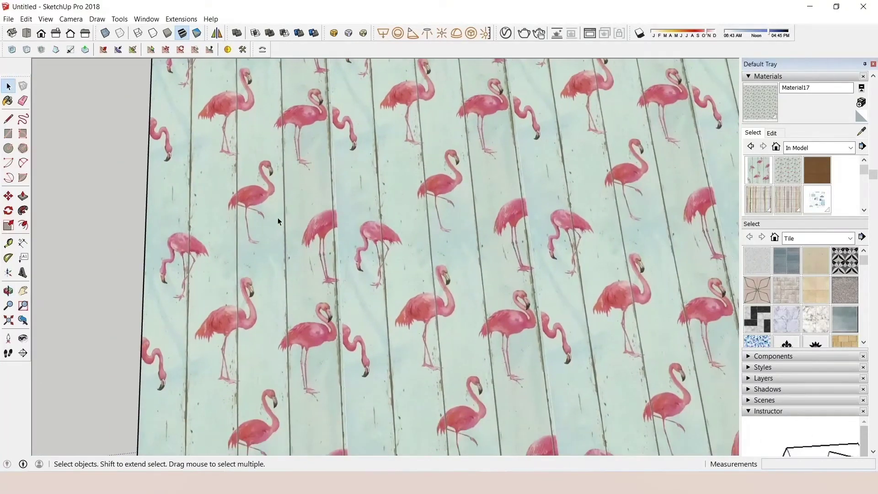
{"action": "left_click_drag", "start_coordinate": [327, 192], "coordinate": [357, 248]}
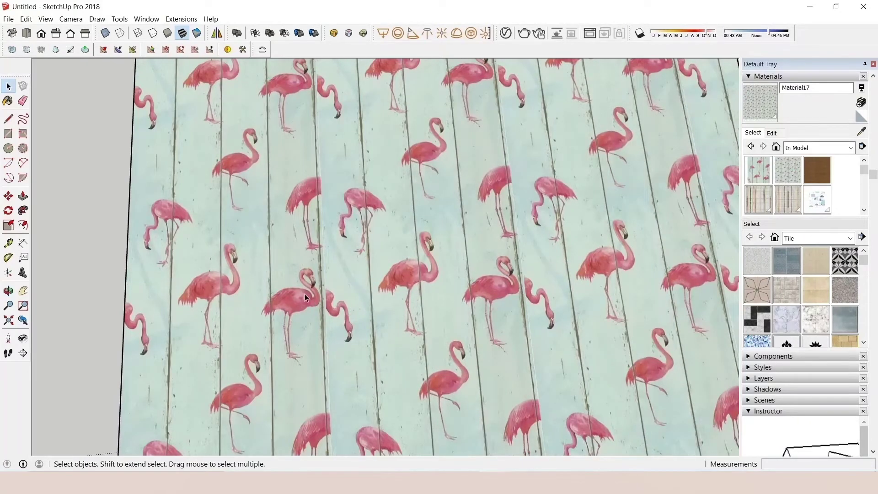
{"action": "scroll", "coordinate": [268, 282], "scroll_direction": "down", "scroll_amount": 3}
{"action": "left_click_drag", "start_coordinate": [216, 268], "coordinate": [69, 294]}
{"action": "scroll", "coordinate": [461, 227], "scroll_direction": "up", "scroll_amount": 3}
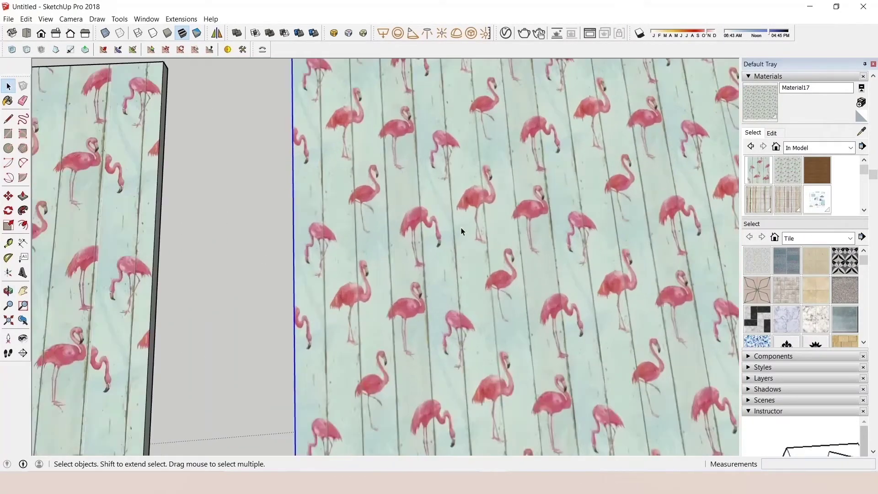
{"action": "scroll", "coordinate": [421, 210], "scroll_direction": "up", "scroll_amount": 2}
{"action": "scroll", "coordinate": [421, 210], "scroll_direction": "down", "scroll_amount": 2}
{"action": "scroll", "coordinate": [323, 196], "scroll_direction": "down", "scroll_amount": 2}
{"action": "scroll", "coordinate": [376, 79], "scroll_direction": "down", "scroll_amount": 3}
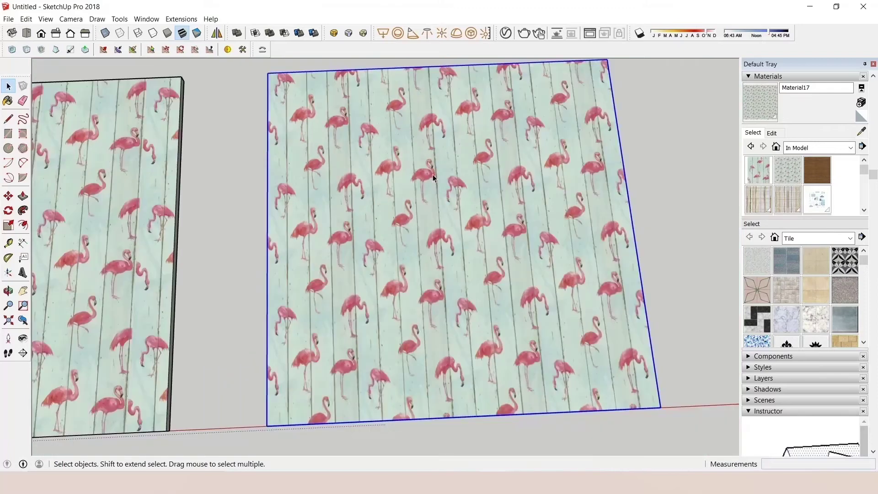
{"action": "scroll", "coordinate": [488, 231], "scroll_direction": "up", "scroll_amount": 3}
{"action": "scroll", "coordinate": [386, 255], "scroll_direction": "down", "scroll_amount": 1}
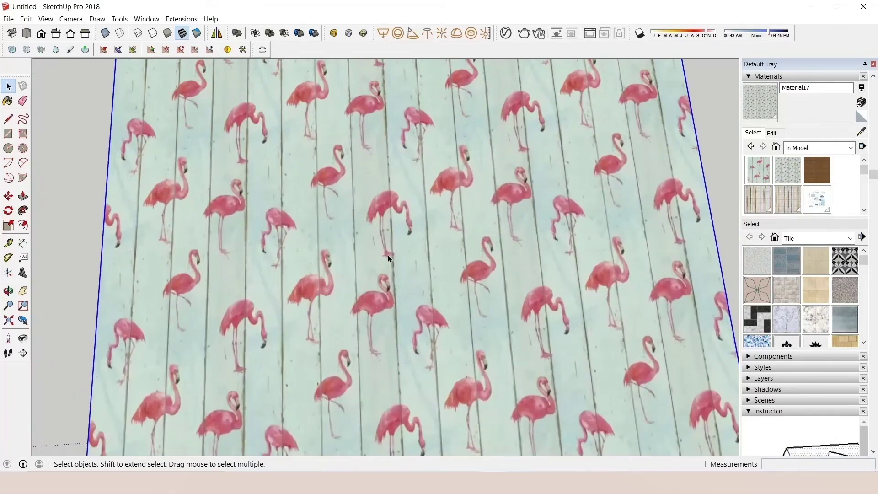
{"action": "scroll", "coordinate": [386, 255], "scroll_direction": "down", "scroll_amount": 1}
{"action": "scroll", "coordinate": [369, 224], "scroll_direction": "down", "scroll_amount": 1}
{"action": "scroll", "coordinate": [351, 230], "scroll_direction": "down", "scroll_amount": 2}
{"action": "scroll", "coordinate": [367, 242], "scroll_direction": "down", "scroll_amount": 2}
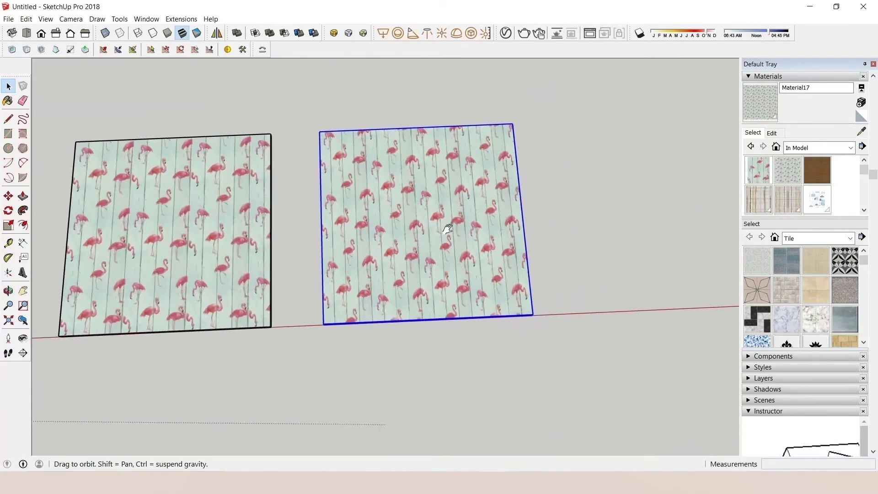
{"action": "scroll", "coordinate": [414, 231], "scroll_direction": "down", "scroll_amount": 2}
{"action": "scroll", "coordinate": [388, 262], "scroll_direction": "down", "scroll_amount": 2}
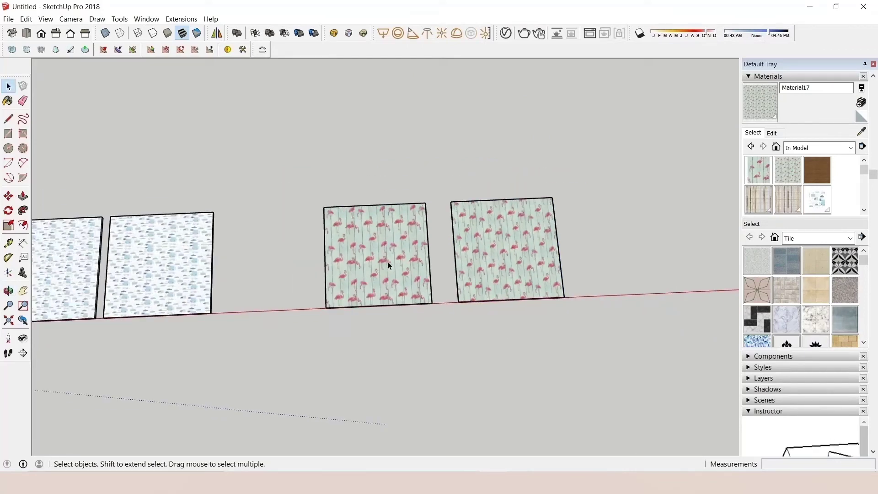
{"action": "scroll", "coordinate": [388, 265], "scroll_direction": "up", "scroll_amount": 1}
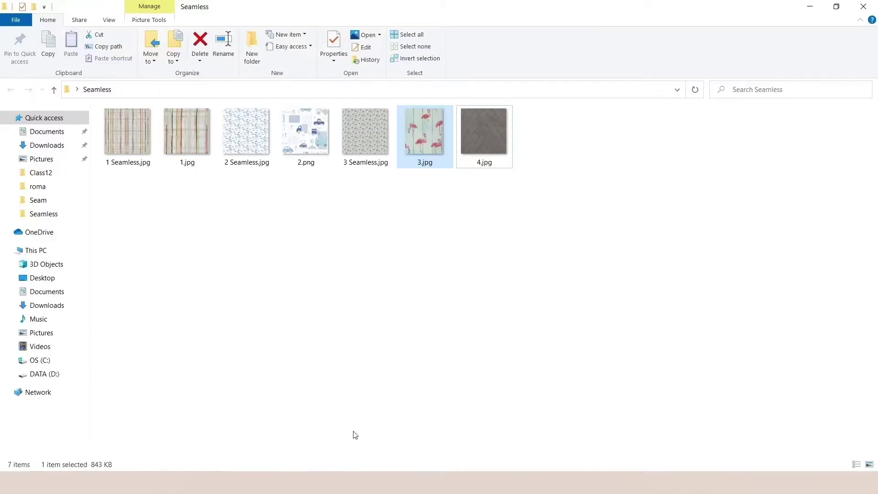
Preview the grey 4.jpg texture from the Seamless folder in File Explorer, then close the preview.
{"action": "left_click", "coordinate": [361, 403]}
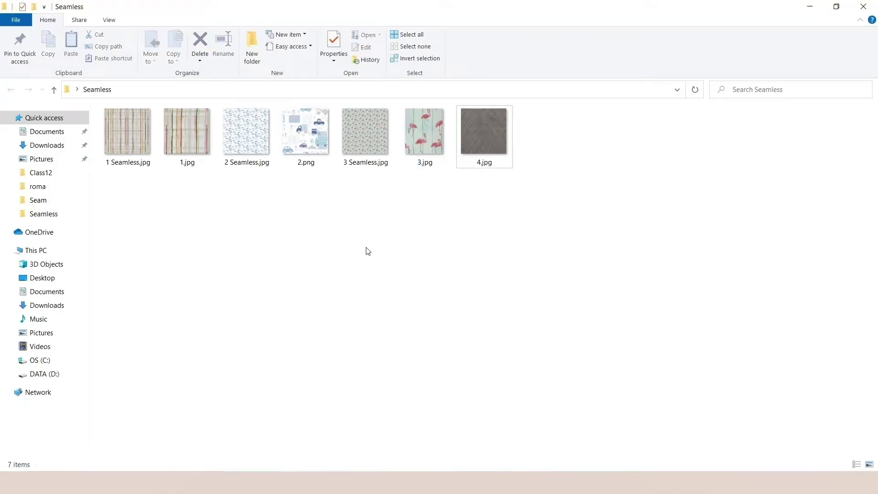
{"action": "double_click", "coordinate": [479, 142]}
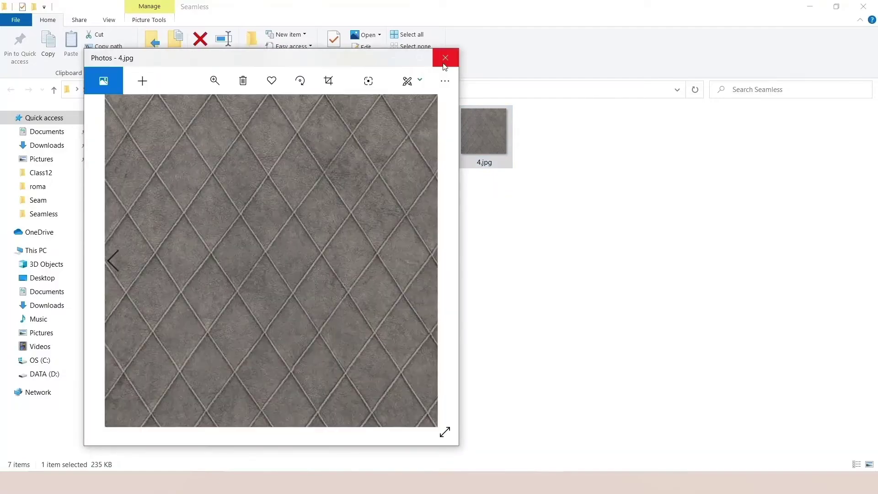
{"action": "left_click", "coordinate": [445, 57]}
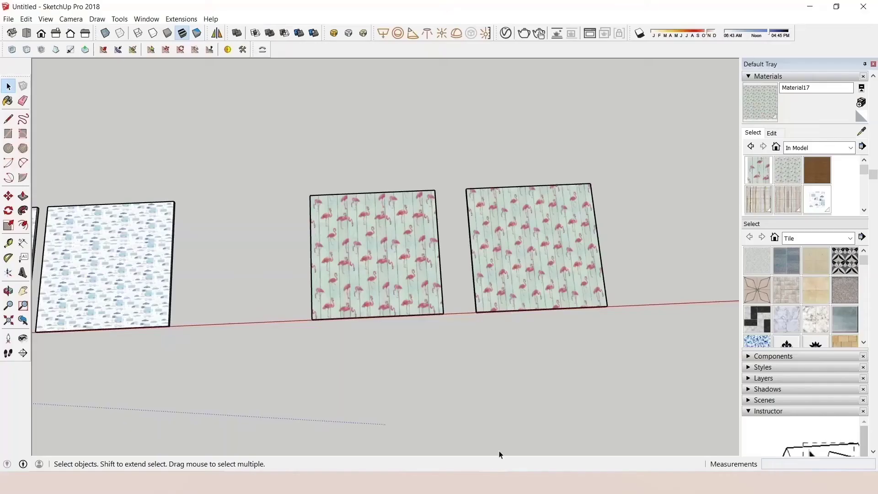
Copy both flamingo panels further along the row with Move and Ctrl.
{"action": "scroll", "coordinate": [238, 287], "scroll_direction": "down", "scroll_amount": 3}
{"action": "scroll", "coordinate": [256, 229], "scroll_direction": "down", "scroll_amount": 2}
{"action": "left_click_drag", "start_coordinate": [255, 229], "coordinate": [420, 338]}
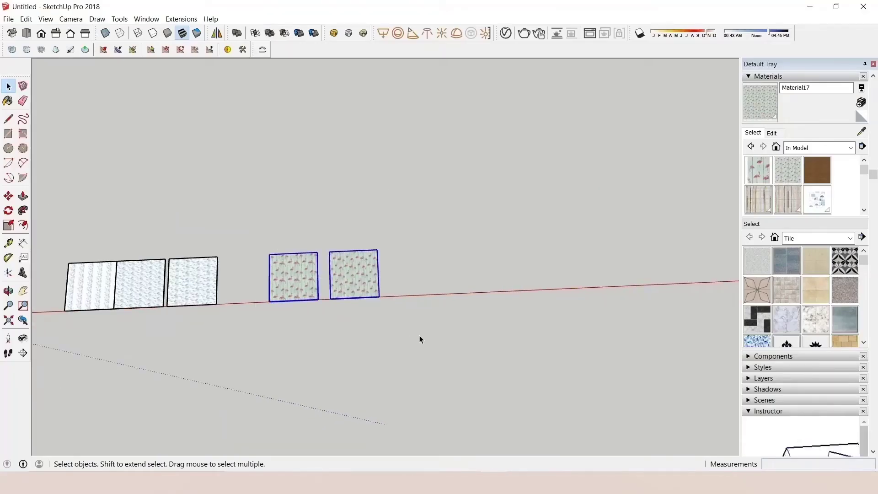
{"action": "key", "text": "m"}
{"action": "left_click", "coordinate": [300, 337]}
{"action": "key", "text": "ctrl"}
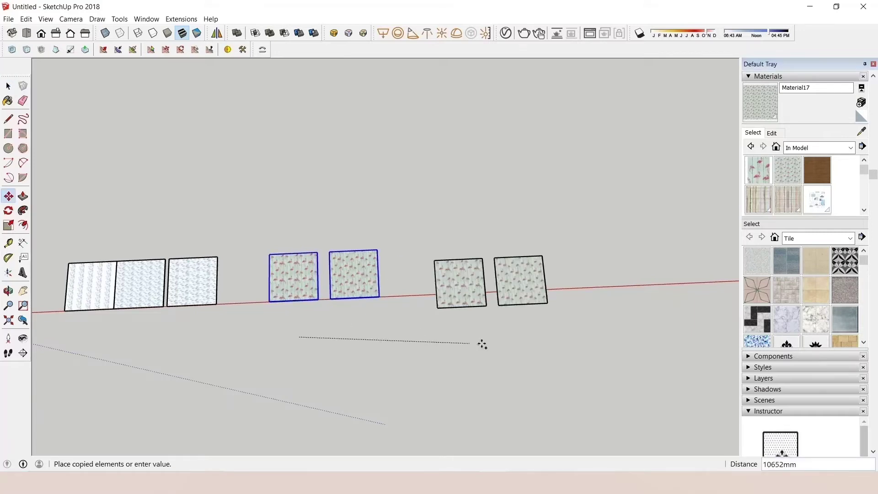
{"action": "left_click", "coordinate": [478, 327]}
{"action": "key", "text": "space"}
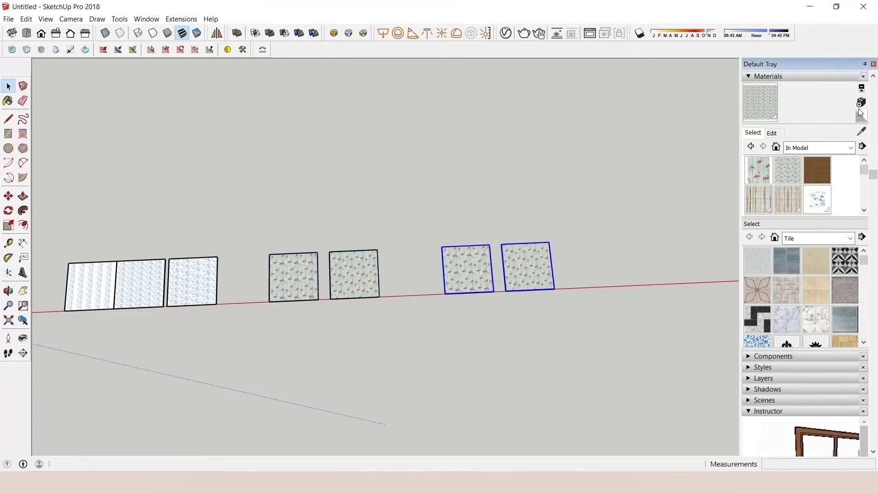
Create Material18 from the 4.jpg texture with a 750 mm texture width.
{"action": "left_click", "coordinate": [862, 115]}
{"action": "left_click", "coordinate": [406, 266]}
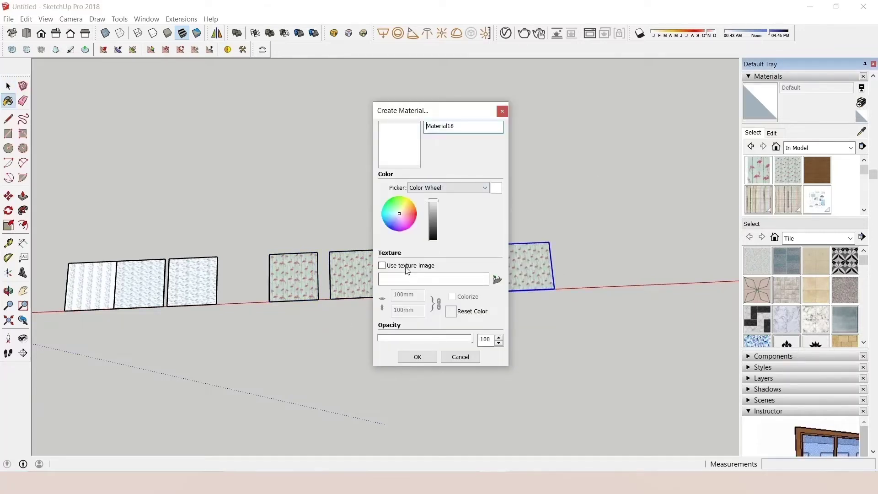
{"action": "left_click", "coordinate": [572, 288]}
{"action": "double_click", "coordinate": [570, 287]}
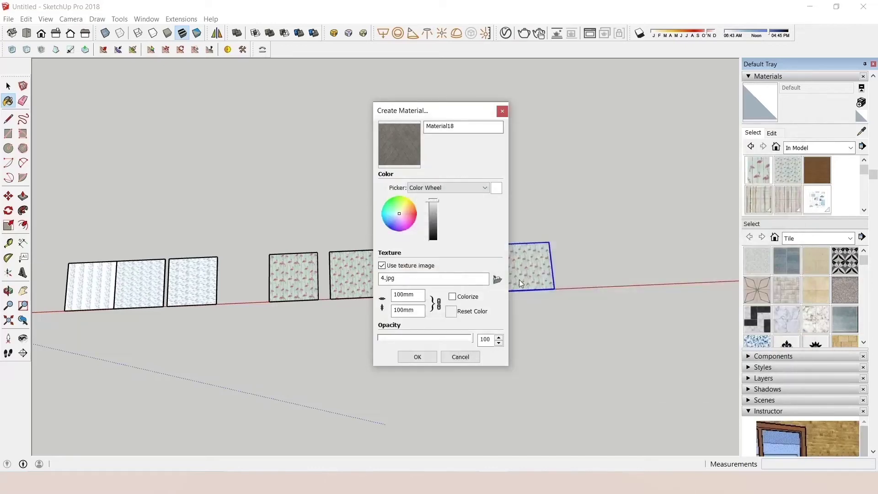
{"action": "double_click", "coordinate": [407, 295]}
{"action": "type", "text": "700"}
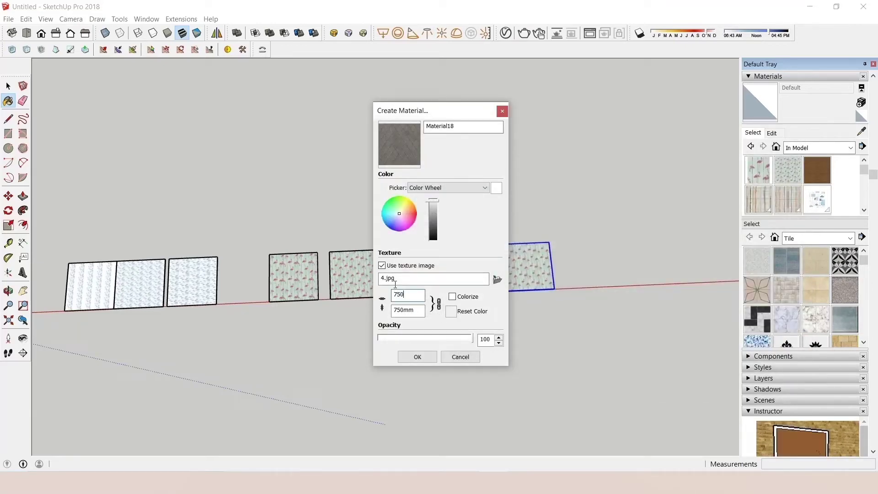
{"action": "left_click", "coordinate": [418, 357]}
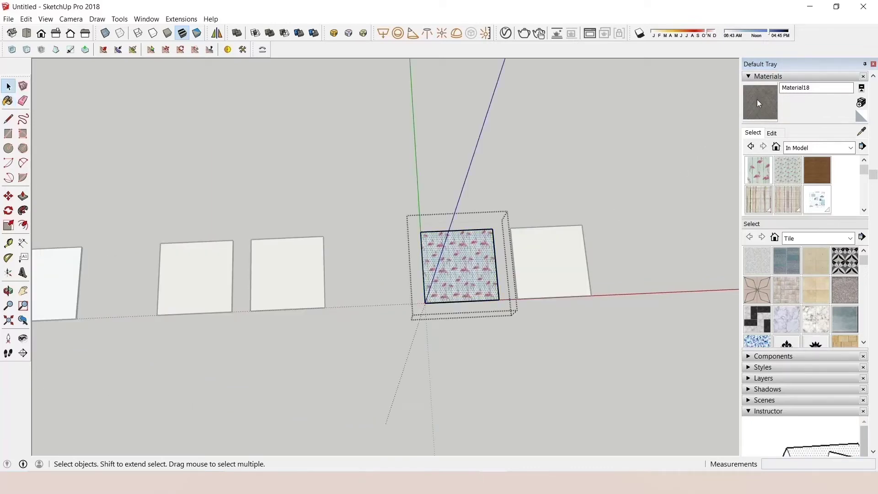
Paint one copied panel with the grey diamond Material18.
{"action": "left_click", "coordinate": [758, 103]}
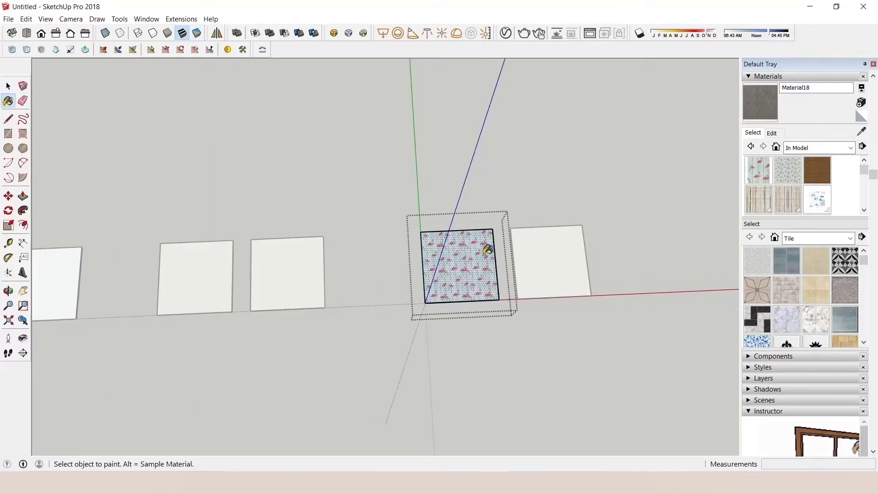
{"action": "left_click", "coordinate": [473, 250]}
{"action": "key", "text": "space"}
{"action": "scroll", "coordinate": [477, 274], "scroll_direction": "up", "scroll_amount": 5}
{"action": "scroll", "coordinate": [476, 271], "scroll_direction": "up", "scroll_amount": 3}
{"action": "scroll", "coordinate": [459, 243], "scroll_direction": "up", "scroll_amount": 2}
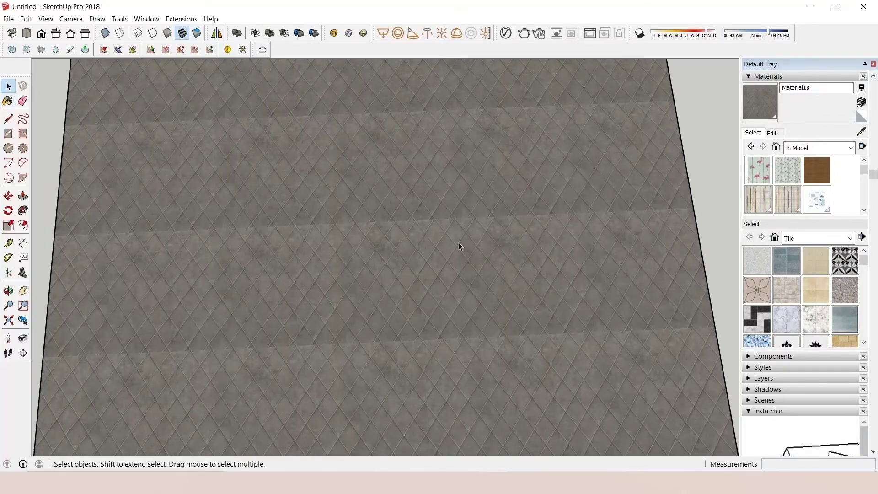
{"action": "scroll", "coordinate": [377, 237], "scroll_direction": "down", "scroll_amount": 2}
{"action": "scroll", "coordinate": [378, 223], "scroll_direction": "up", "scroll_amount": 2}
{"action": "scroll", "coordinate": [328, 227], "scroll_direction": "down", "scroll_amount": 2}
{"action": "scroll", "coordinate": [436, 297], "scroll_direction": "up", "scroll_amount": 1}
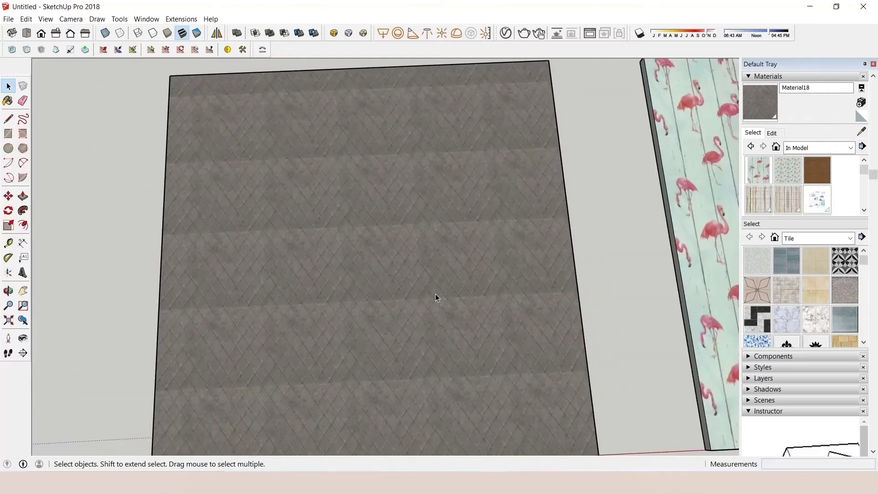
{"action": "scroll", "coordinate": [413, 273], "scroll_direction": "up", "scroll_amount": 2}
{"action": "scroll", "coordinate": [426, 330], "scroll_direction": "up", "scroll_amount": 2}
{"action": "scroll", "coordinate": [426, 332], "scroll_direction": "up", "scroll_amount": 1}
{"action": "scroll", "coordinate": [463, 328], "scroll_direction": "down", "scroll_amount": 1}
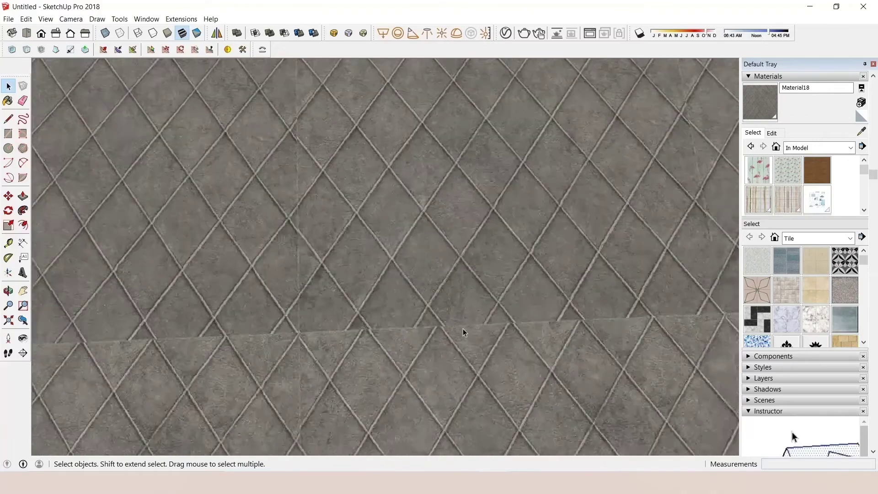
{"action": "scroll", "coordinate": [454, 328], "scroll_direction": "down", "scroll_amount": 1}
{"action": "scroll", "coordinate": [252, 337], "scroll_direction": "up", "scroll_amount": 1}
{"action": "scroll", "coordinate": [253, 337], "scroll_direction": "down", "scroll_amount": 3}
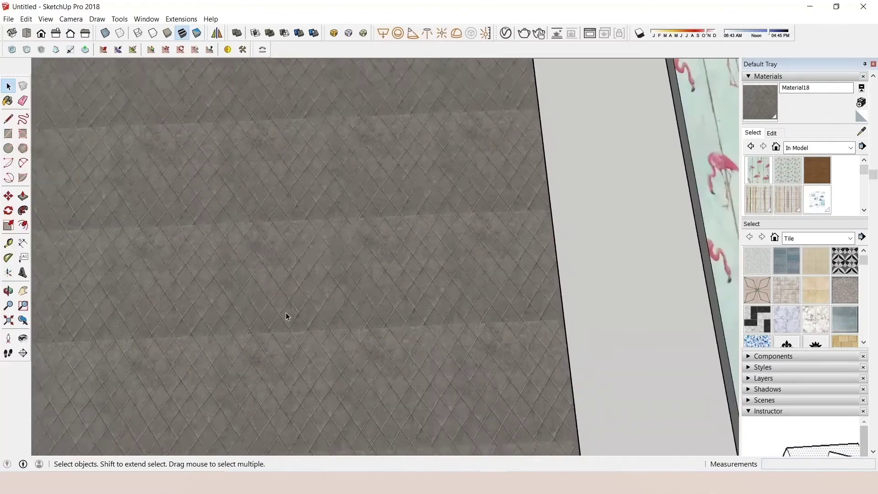
{"action": "scroll", "coordinate": [286, 316], "scroll_direction": "down", "scroll_amount": 2}
{"action": "scroll", "coordinate": [243, 270], "scroll_direction": "down", "scroll_amount": 2}
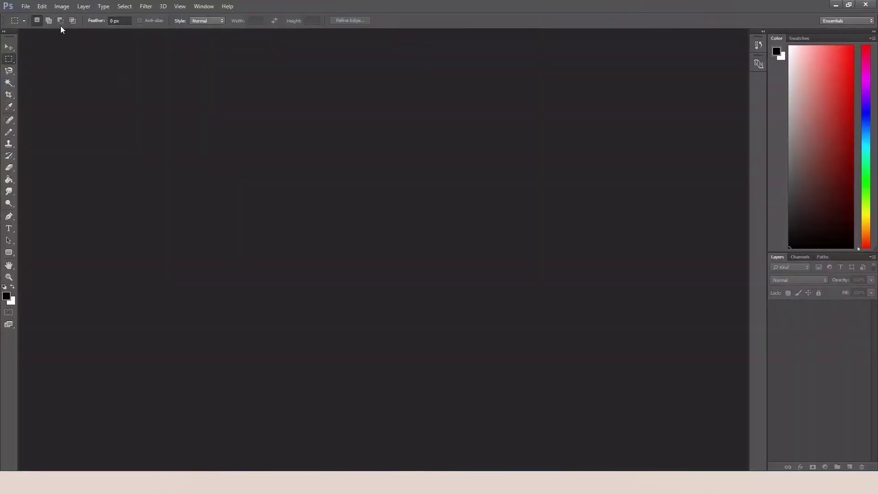
Open the grey diamond texture 4.jpg from the Seamless folder in Photoshop.
{"action": "left_click", "coordinate": [26, 8]}
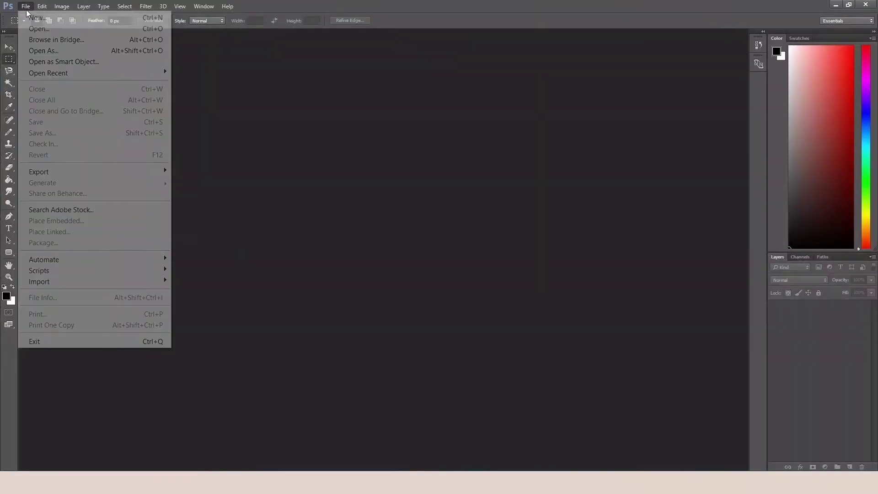
{"action": "left_click", "coordinate": [39, 29]}
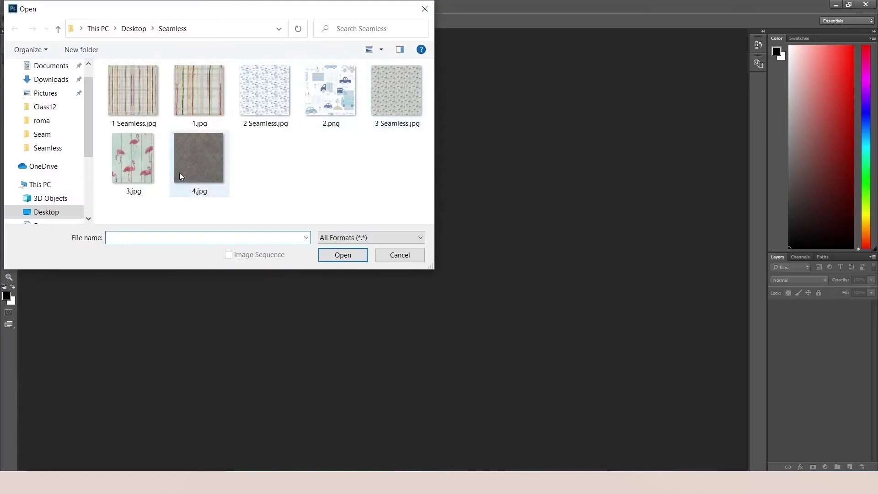
{"action": "double_click", "coordinate": [188, 166]}
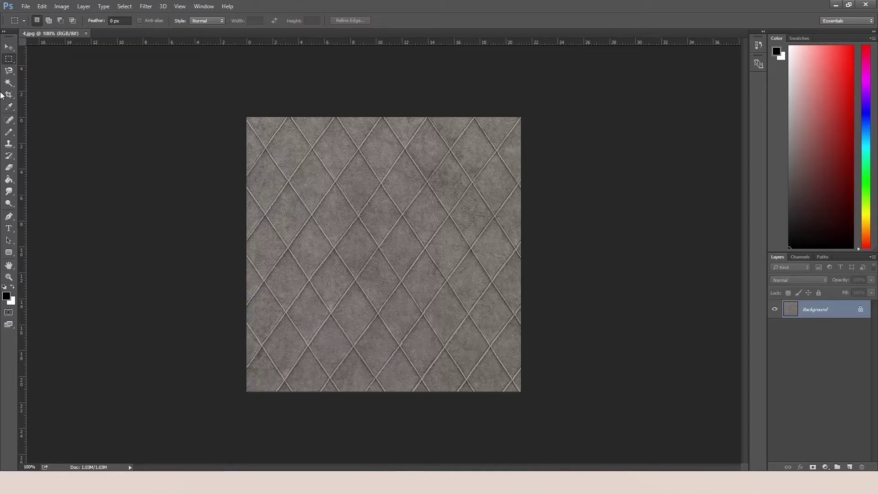
Frame the diamond texture with two horizontal and two vertical guides (right at 17.50 cm), then free-transform it.
{"action": "left_click_drag", "start_coordinate": [314, 42], "coordinate": [324, 148]}
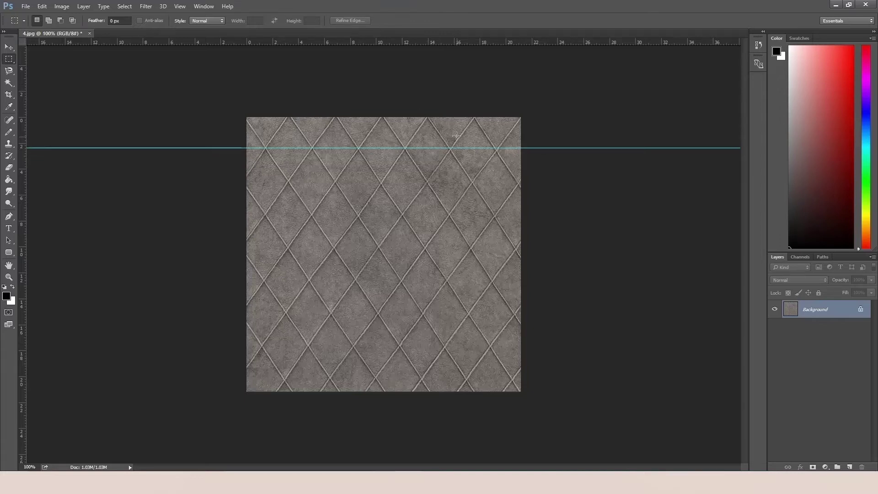
{"action": "left_click_drag", "start_coordinate": [23, 128], "coordinate": [287, 142]}
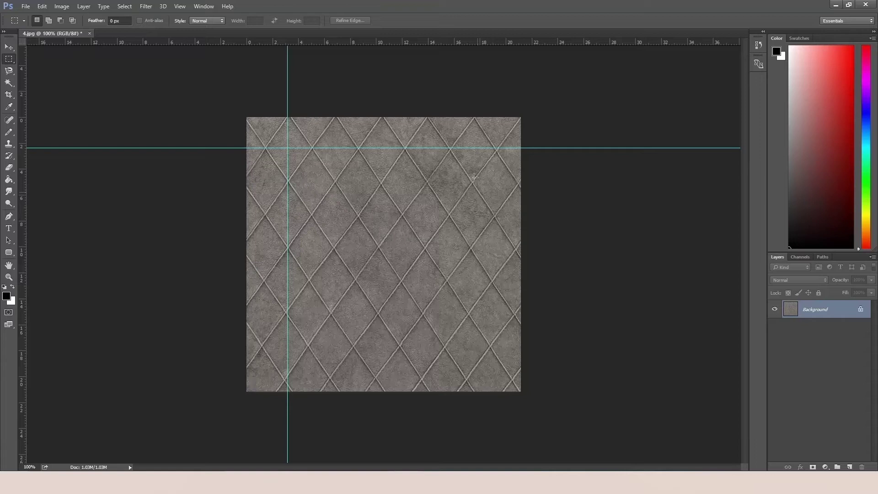
{"action": "left_click_drag", "start_coordinate": [25, 180], "coordinate": [473, 197]}
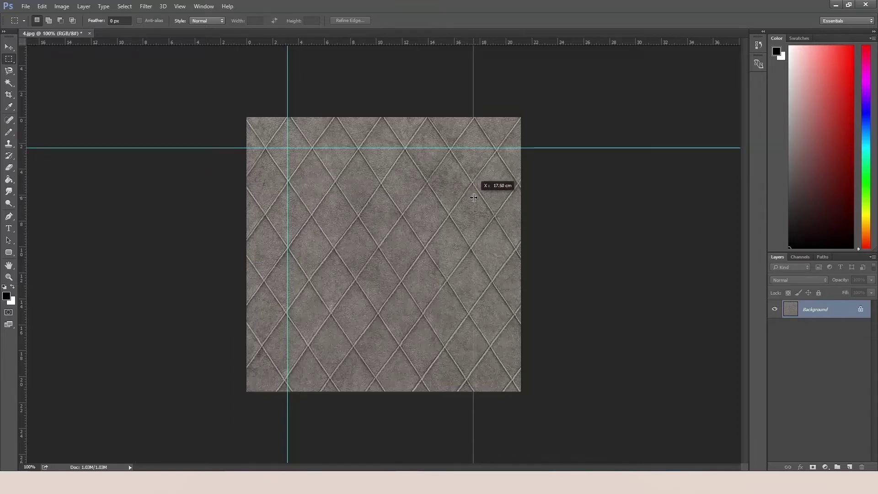
{"action": "left_click_drag", "start_coordinate": [474, 197], "coordinate": [473, 198]}
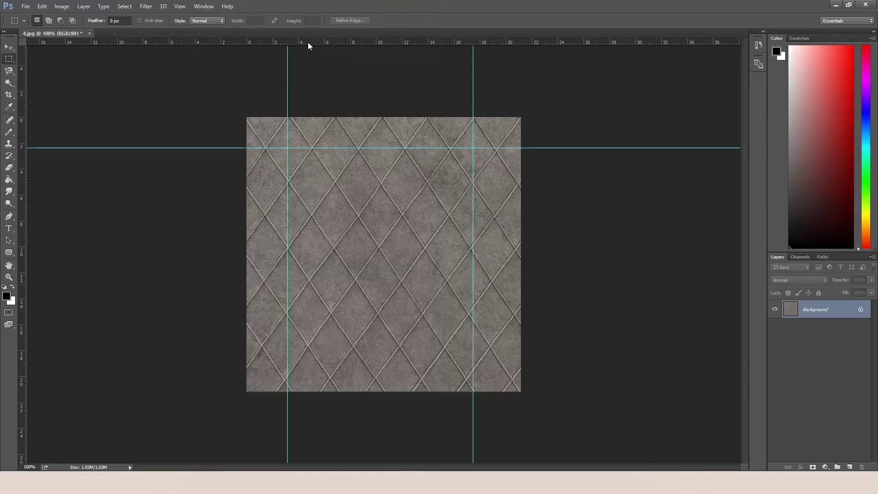
{"action": "left_click_drag", "start_coordinate": [309, 41], "coordinate": [339, 314]}
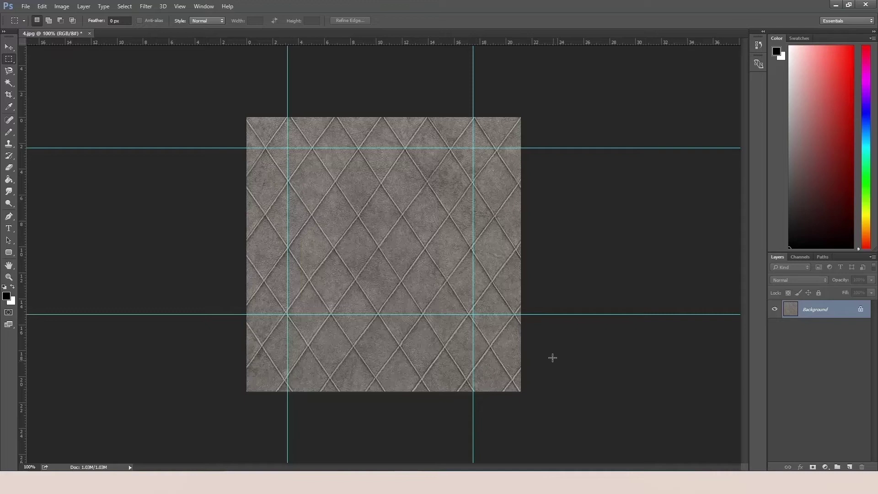
{"action": "key", "text": "ctrl+a"}
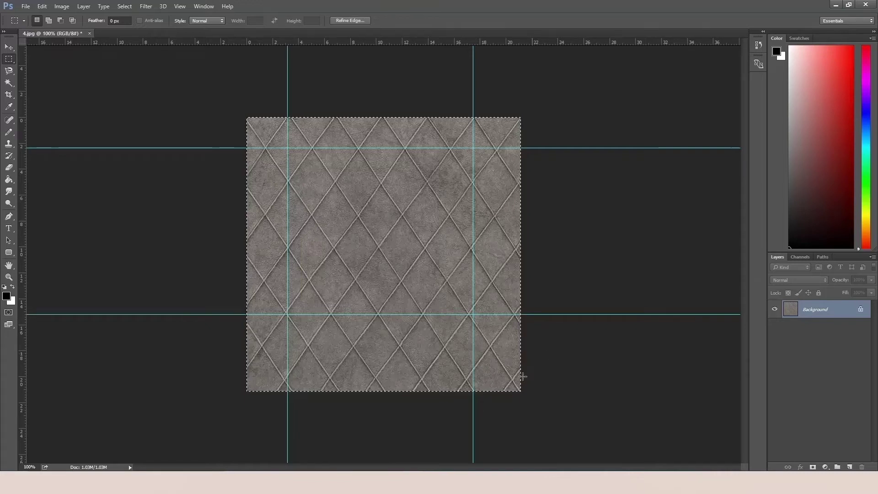
{"action": "key", "text": "ctrl+t"}
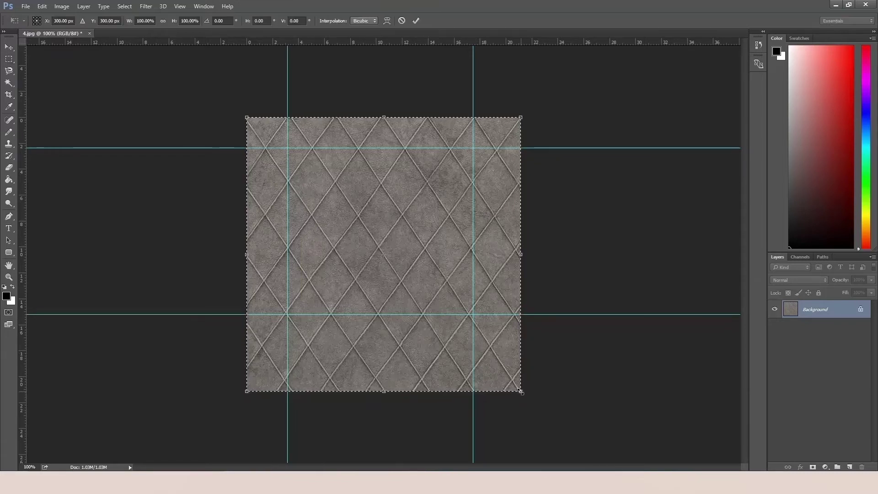
Skew the texture's lower-right corner slightly outward, commit it, and deselect.
{"action": "right_click", "coordinate": [522, 392]}
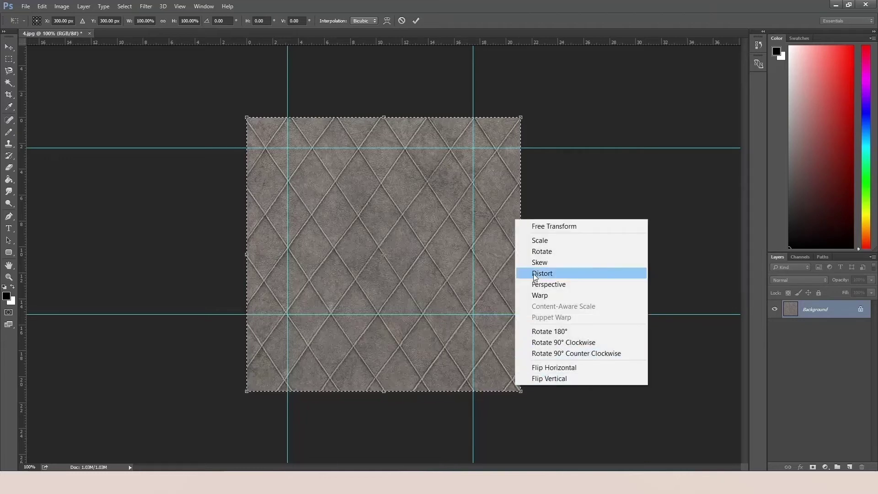
{"action": "left_click", "coordinate": [540, 264]}
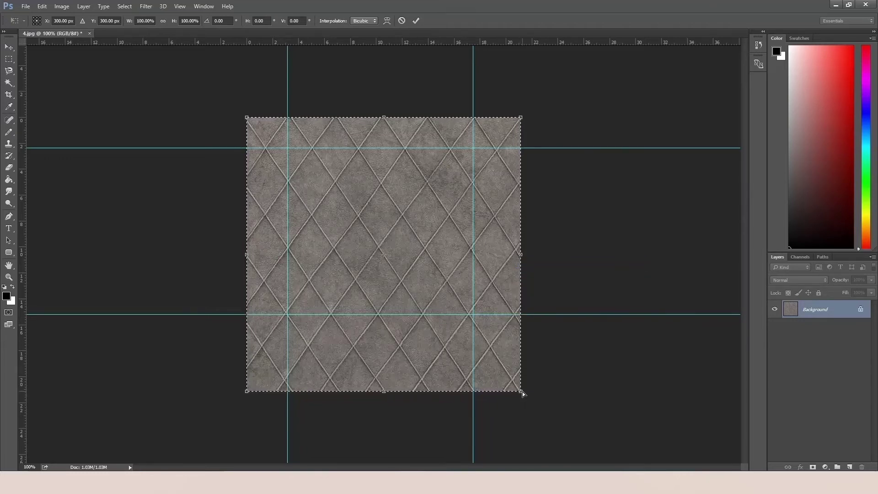
{"action": "left_click_drag", "start_coordinate": [523, 393], "coordinate": [530, 399]}
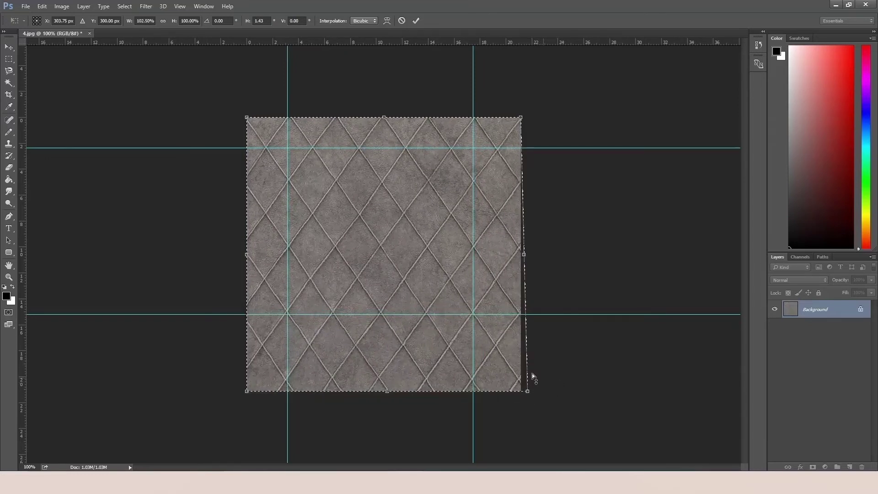
{"action": "key", "text": "Return"}
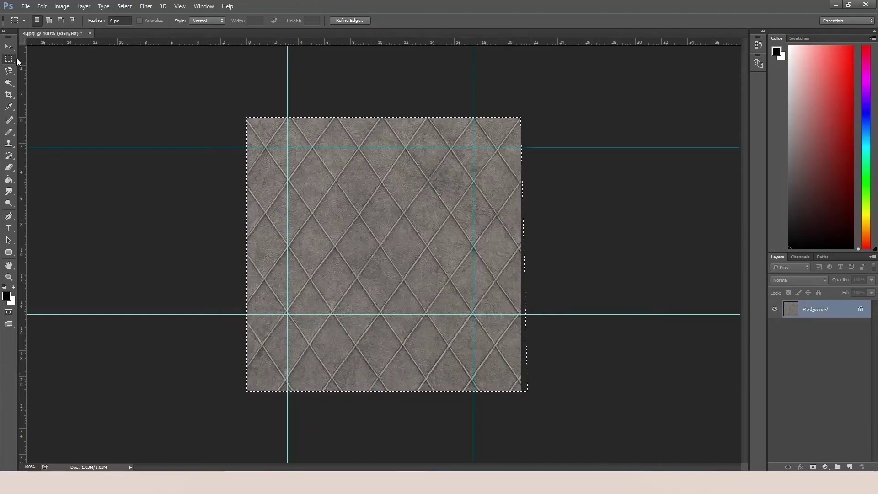
{"action": "key", "text": "ctrl+d"}
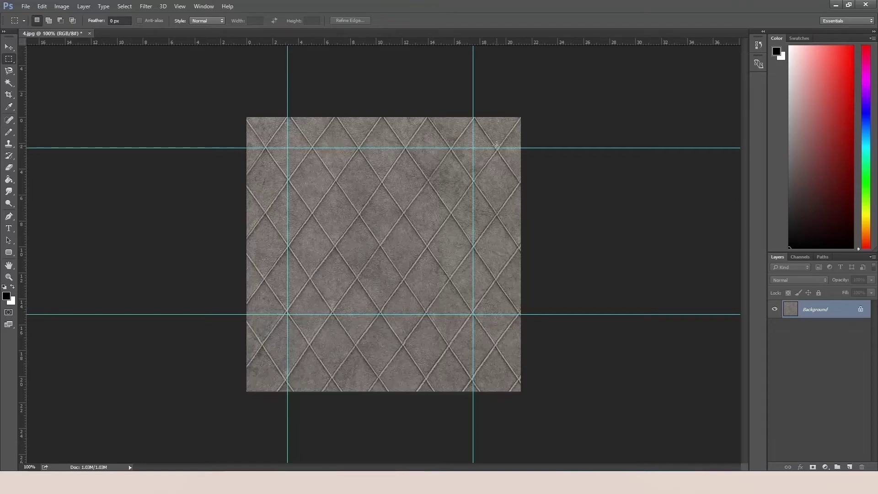
{"action": "left_click", "coordinate": [9, 95]}
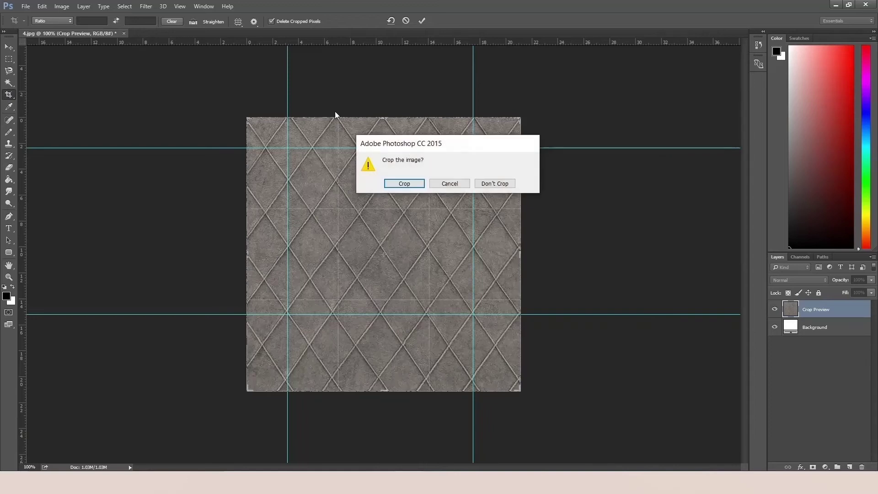
Crop the texture to the four-guide square, clear the guides, and select the whole result.
{"action": "key", "text": "Escape"}
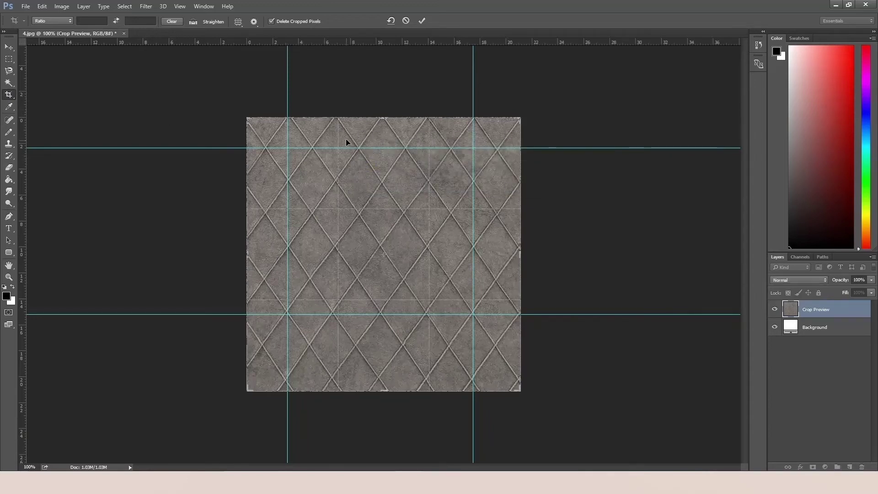
{"action": "key", "text": "Return"}
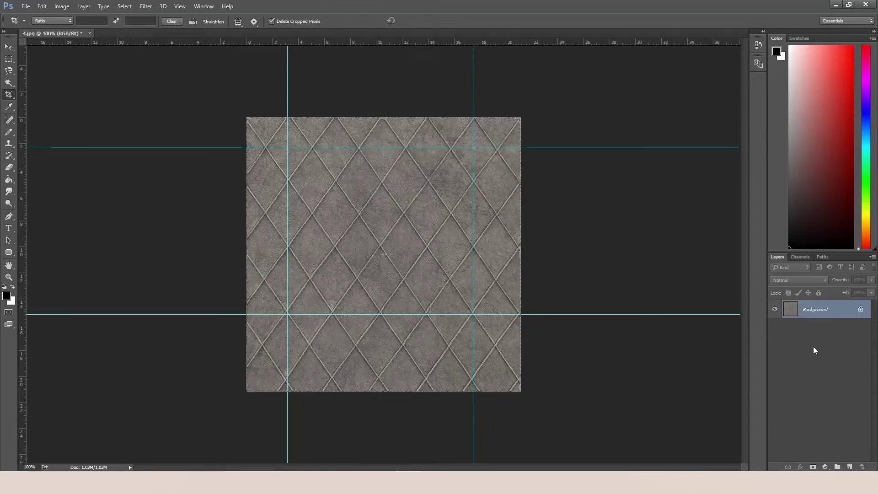
{"action": "left_click", "coordinate": [395, 115]}
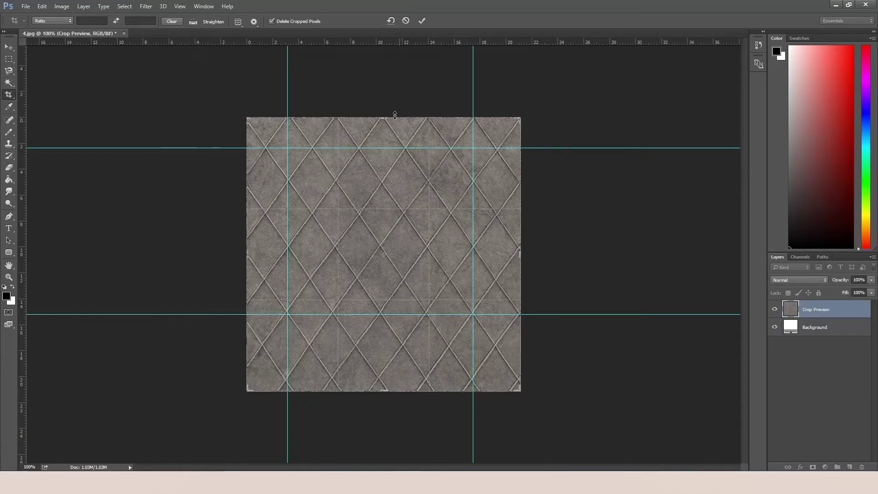
{"action": "left_click_drag", "start_coordinate": [383, 116], "coordinate": [384, 133]}
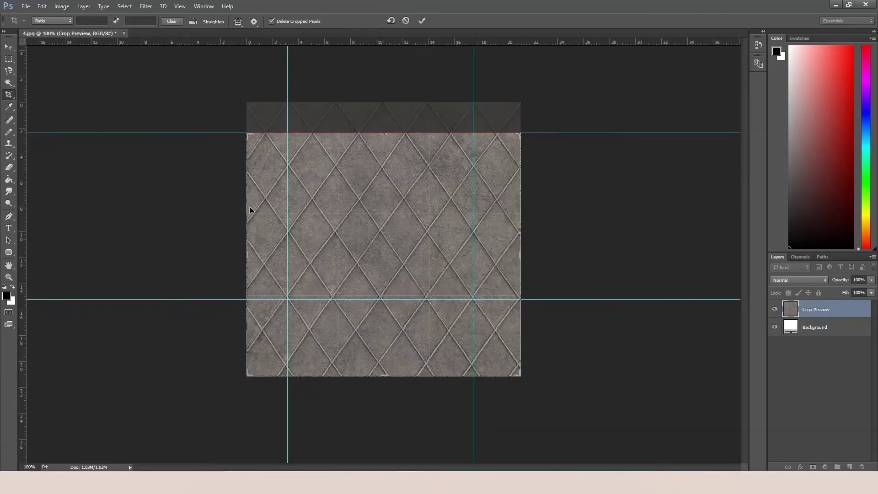
{"action": "left_click_drag", "start_coordinate": [246, 212], "coordinate": [268, 212]}
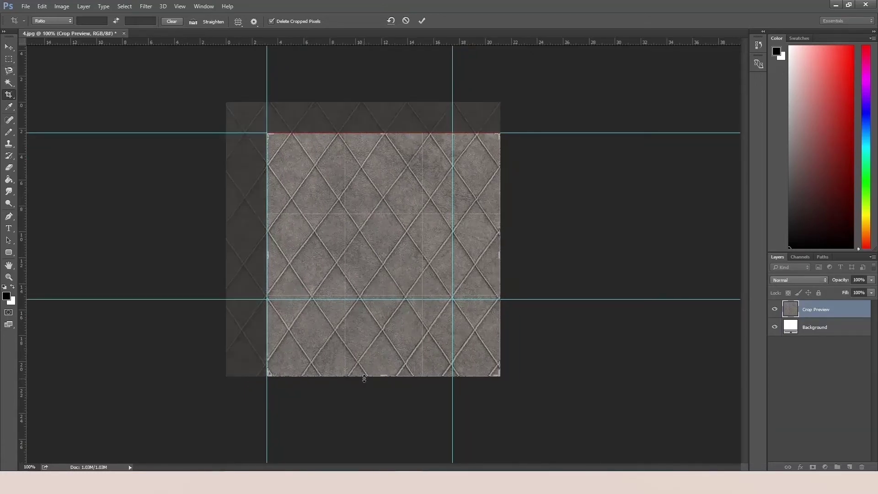
{"action": "left_click_drag", "start_coordinate": [365, 381], "coordinate": [385, 337]}
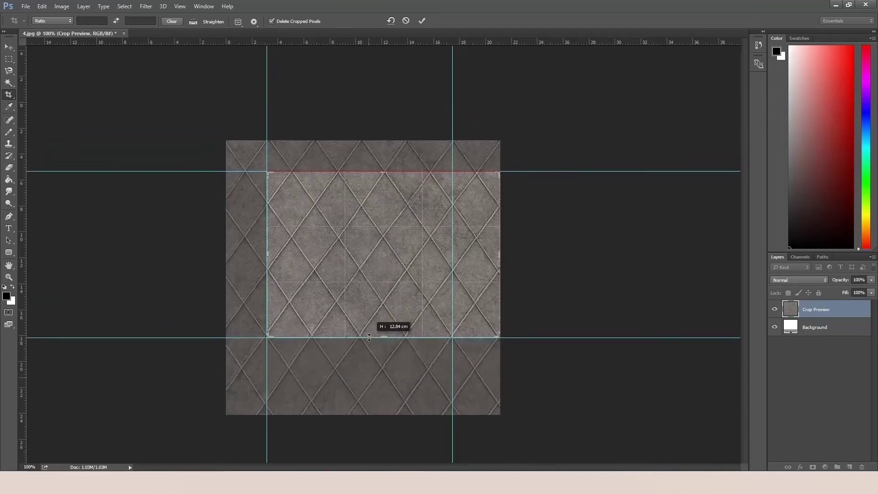
{"action": "left_click_drag", "start_coordinate": [499, 257], "coordinate": [477, 259]}
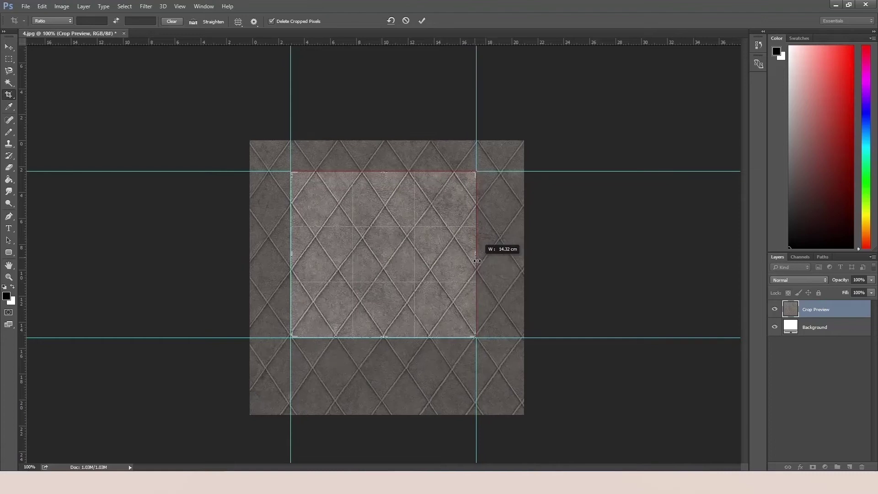
{"action": "key", "text": "Return"}
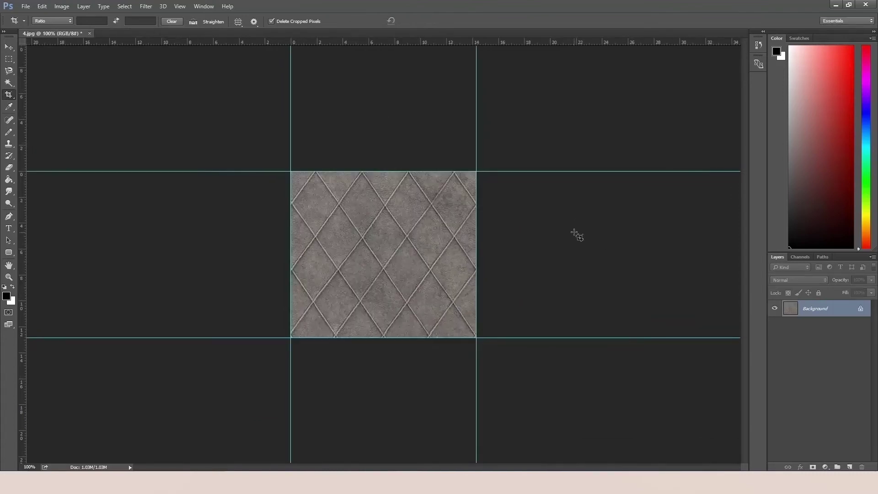
{"action": "key", "text": "ctrl+semicolon"}
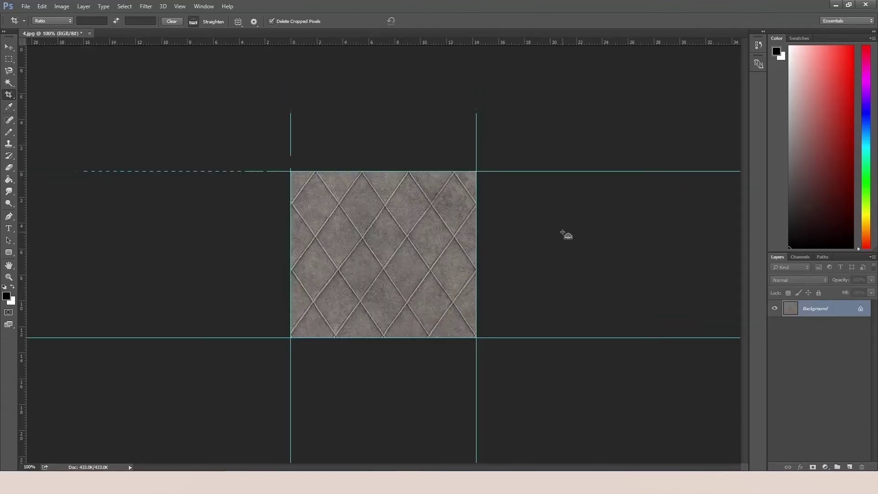
{"action": "key", "text": "ctrl+a"}
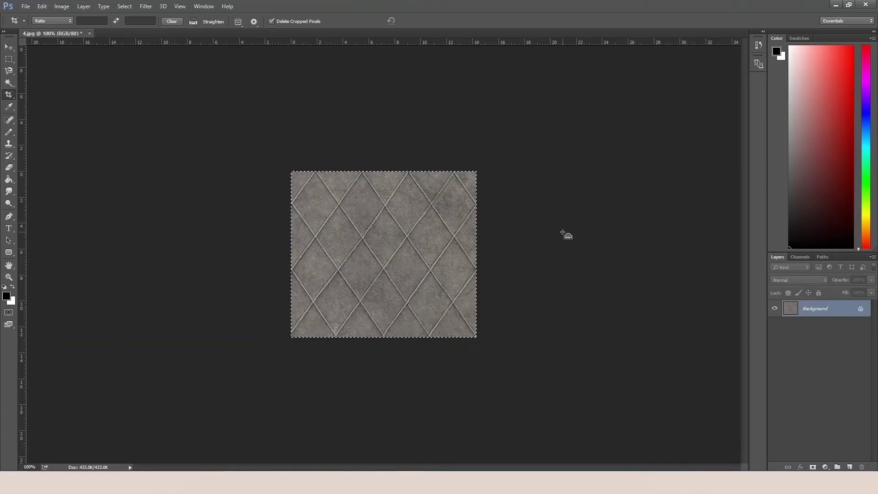
Make a new File > New document 1000 px wide and 1000 px high with a transparent background.
{"action": "left_click", "coordinate": [25, 7]}
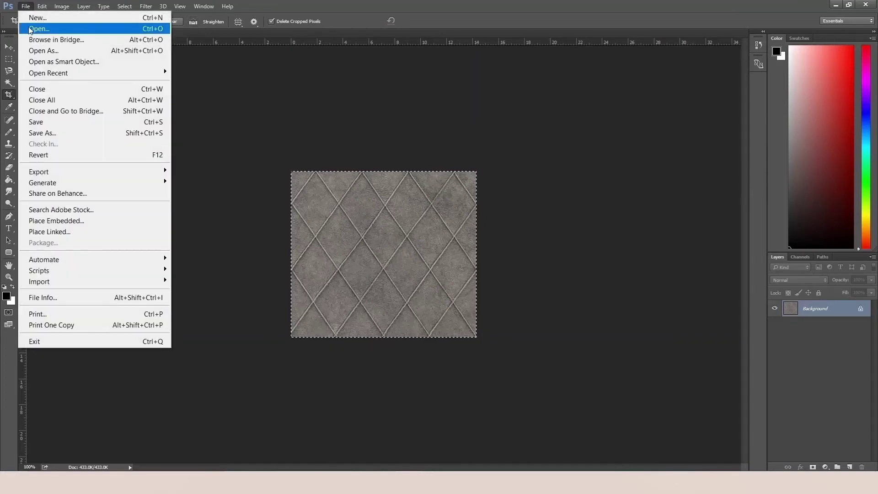
{"action": "left_click", "coordinate": [28, 17]}
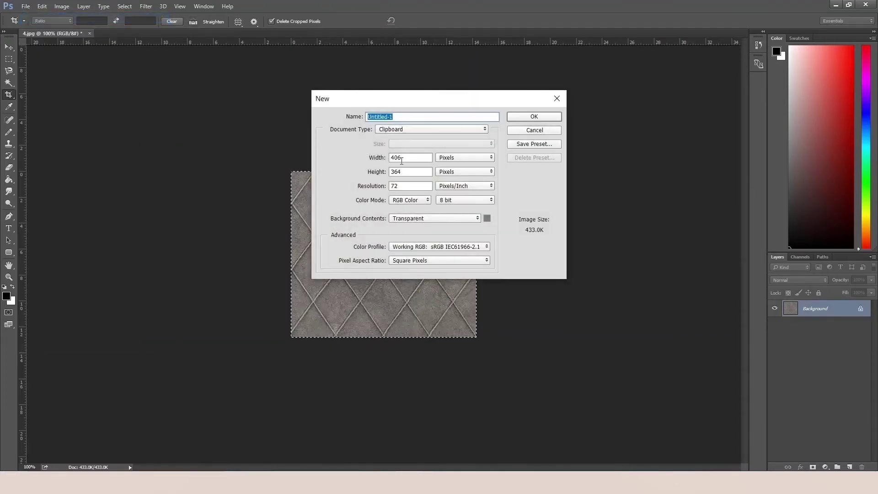
{"action": "double_click", "coordinate": [410, 158]}
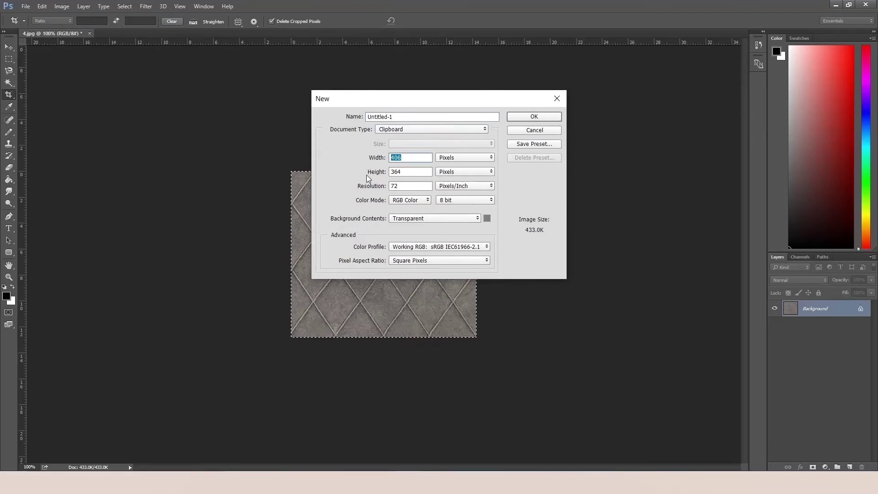
{"action": "type", "text": "1"}
{"action": "type", "text": "000"}
{"action": "key", "text": "Tab"}
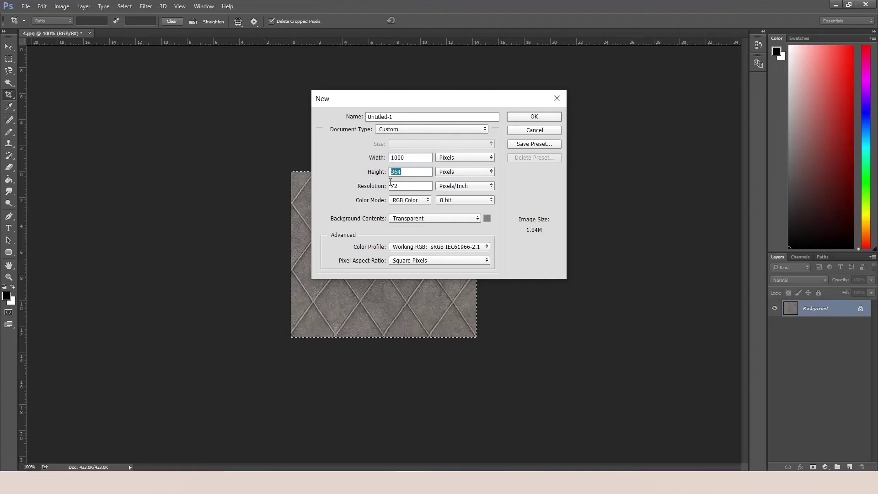
{"action": "type", "text": "1000"}
{"action": "left_click", "coordinate": [521, 120]}
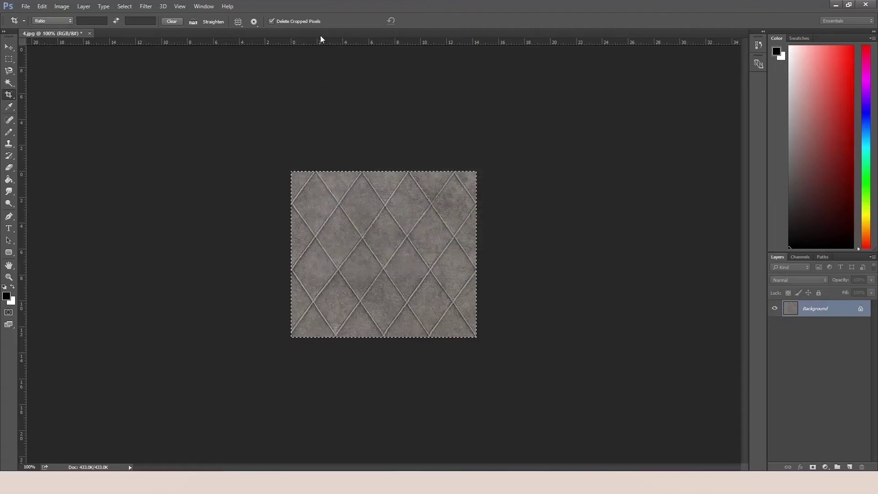
{"action": "left_click", "coordinate": [9, 58]}
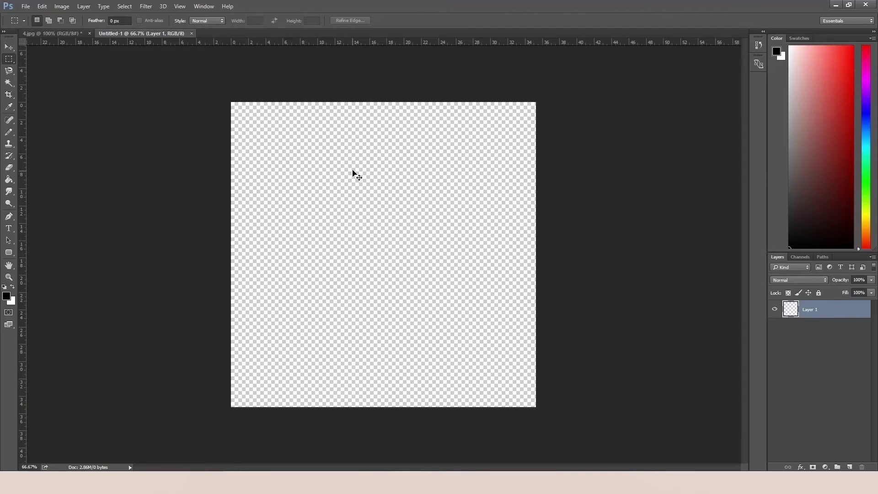
Paste the diamond tile at top-left and Alt-drag copies into a 2×2 grid.
{"action": "key", "text": "ctrl+v"}
{"action": "left_click_drag", "start_coordinate": [385, 268], "coordinate": [344, 228]}
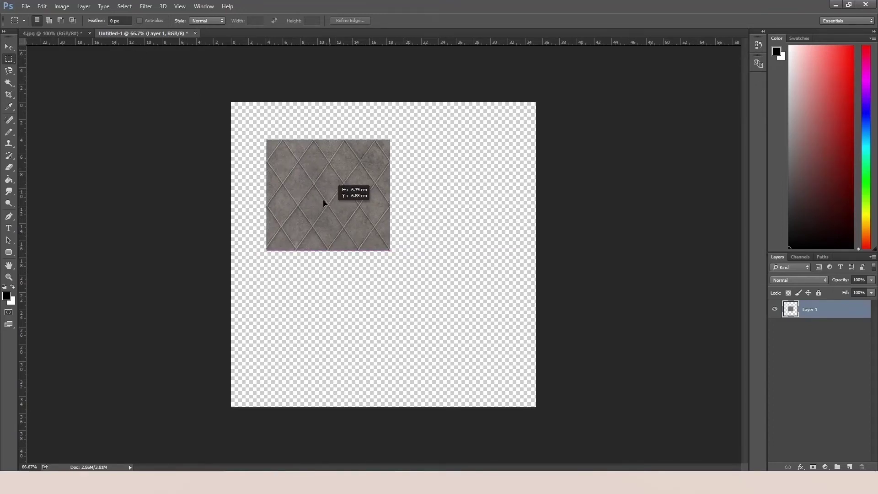
{"action": "mouse_move", "coordinate": [314, 188]}
{"action": "left_mouse_down"}
{"action": "mouse_move", "coordinate": [437, 187]}
{"action": "mouse_move", "coordinate": [323, 286]}
{"action": "mouse_move", "coordinate": [446, 284]}
{"action": "left_mouse_up"}
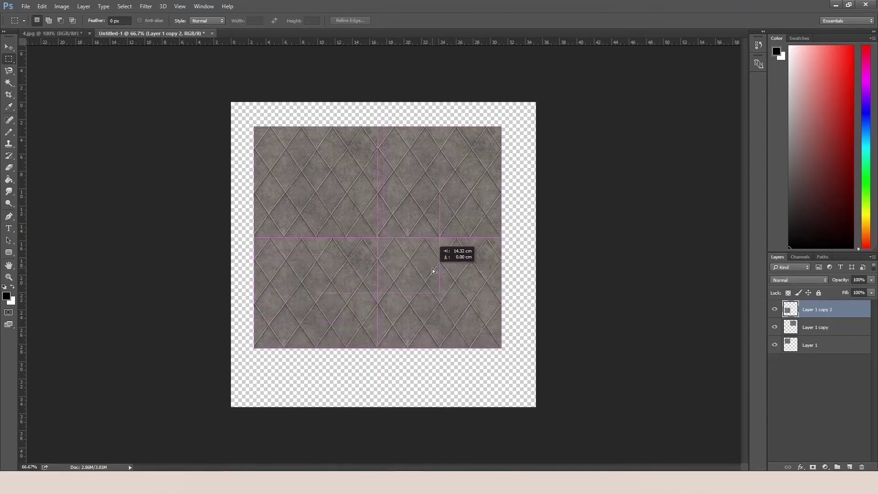
{"action": "left_click_drag", "start_coordinate": [446, 281], "coordinate": [433, 268]}
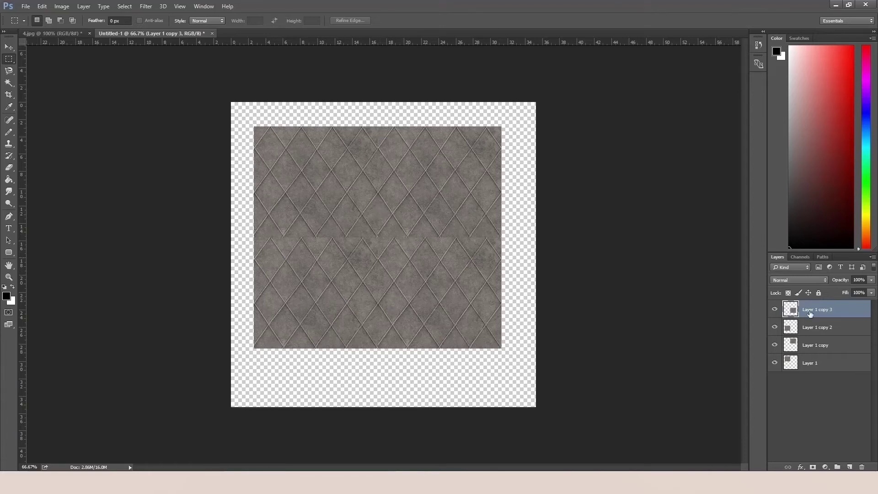
{"action": "left_click", "coordinate": [823, 334]}
{"action": "left_click", "coordinate": [821, 360]}
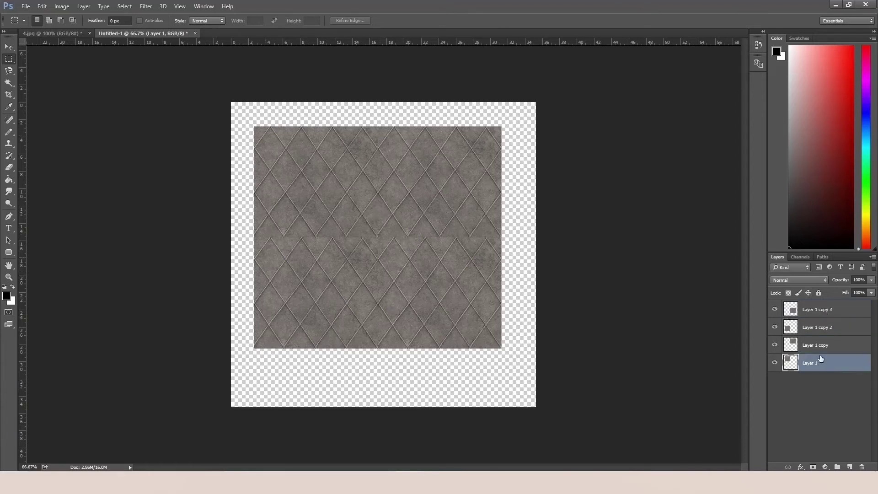
{"action": "left_click", "coordinate": [824, 347]}
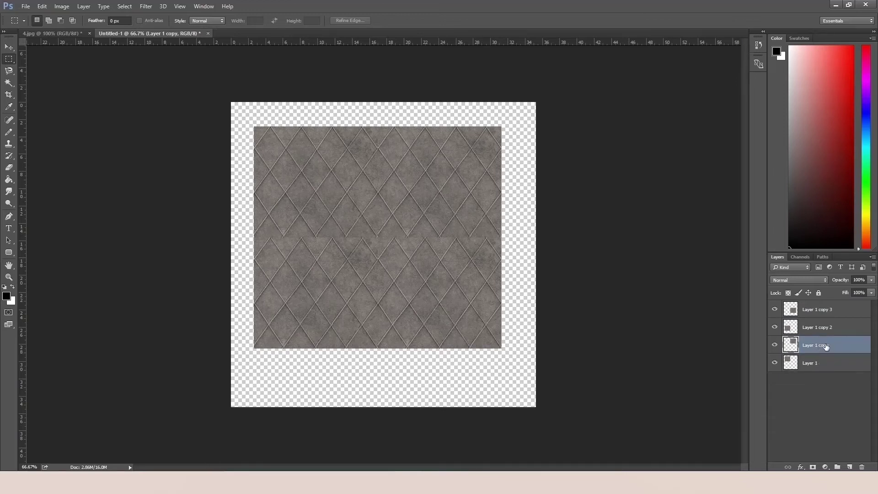
{"action": "key", "text": "ctrl+t"}
Flip the Layer 1 copy tile horizontally.
{"action": "right_click", "coordinate": [442, 187]}
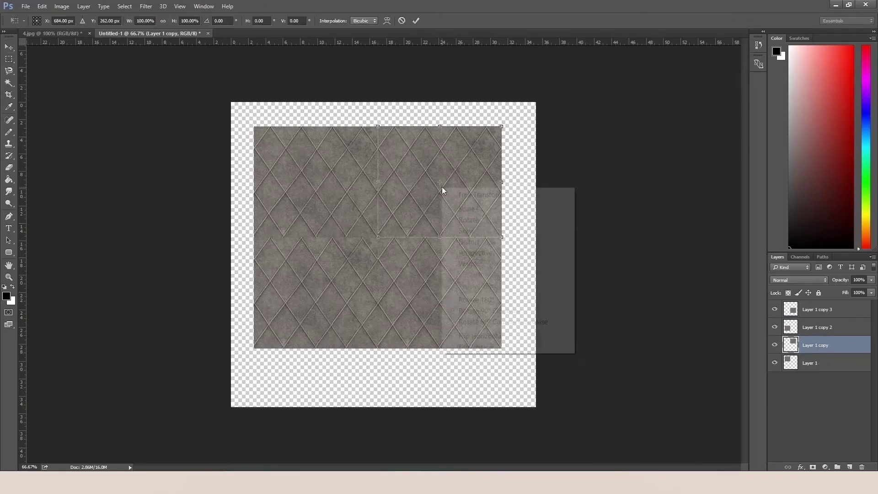
{"action": "left_click", "coordinate": [480, 337]}
{"action": "left_click", "coordinate": [8, 47]}
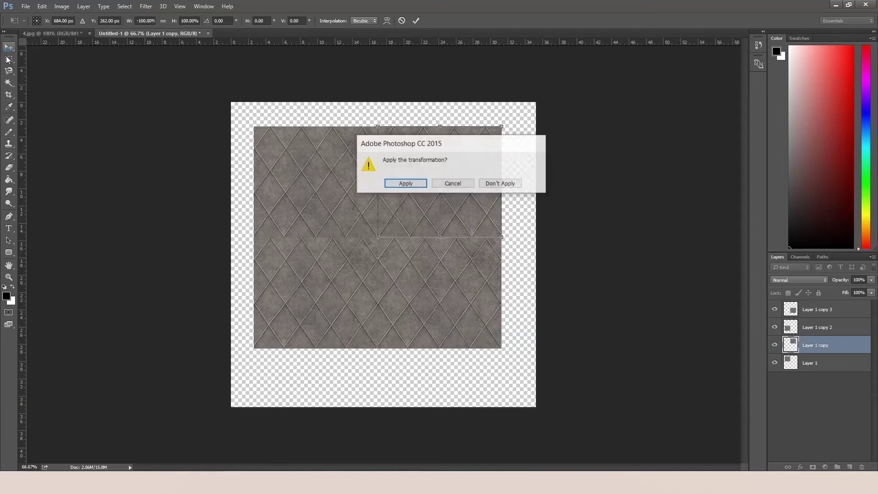
{"action": "left_click", "coordinate": [400, 182]}
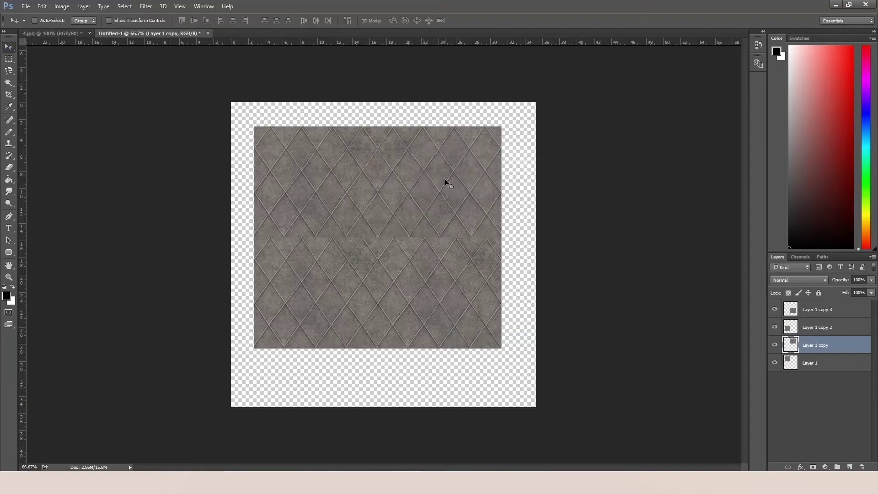
Flip the lower-left Layer 1 copy 2 tile vertically.
{"action": "left_click", "coordinate": [825, 334]}
{"action": "key", "text": "ctrl+t"}
{"action": "right_click", "coordinate": [335, 279]}
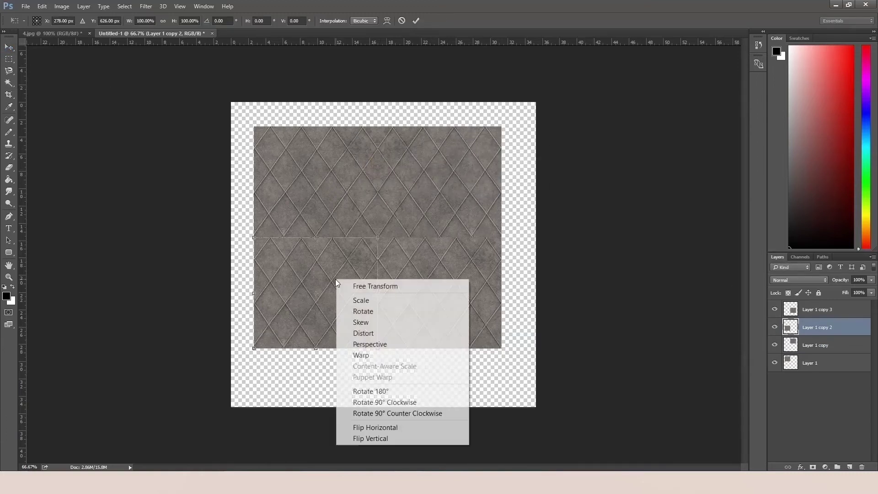
{"action": "left_click", "coordinate": [363, 438]}
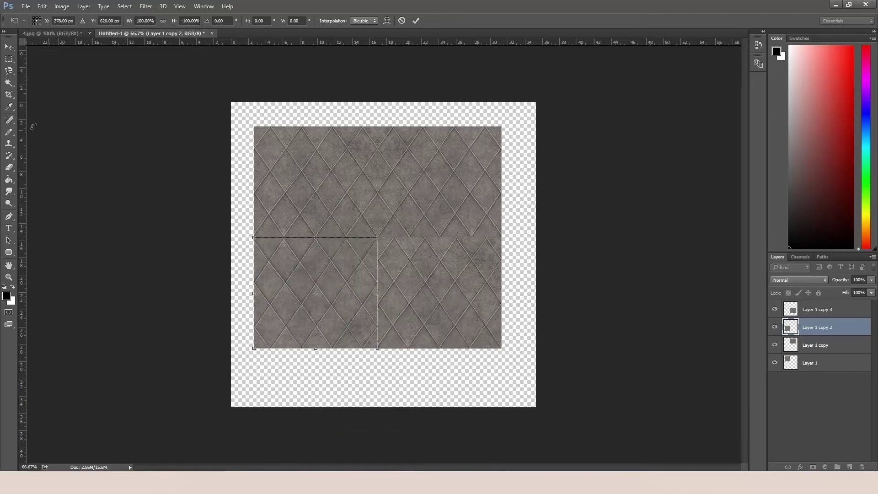
{"action": "left_click", "coordinate": [8, 58]}
{"action": "left_click", "coordinate": [407, 182]}
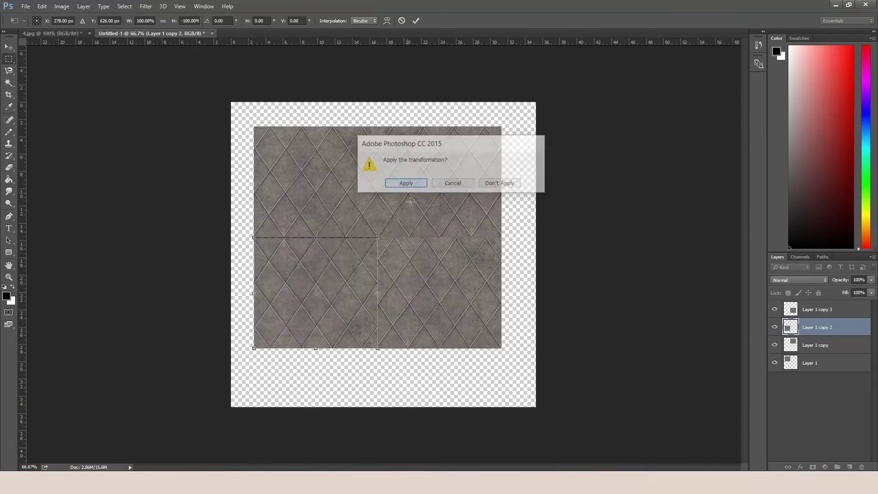
Flip the lower-right Layer 1 copy 3 tile both horizontally and vertically.
{"action": "left_click", "coordinate": [809, 309]}
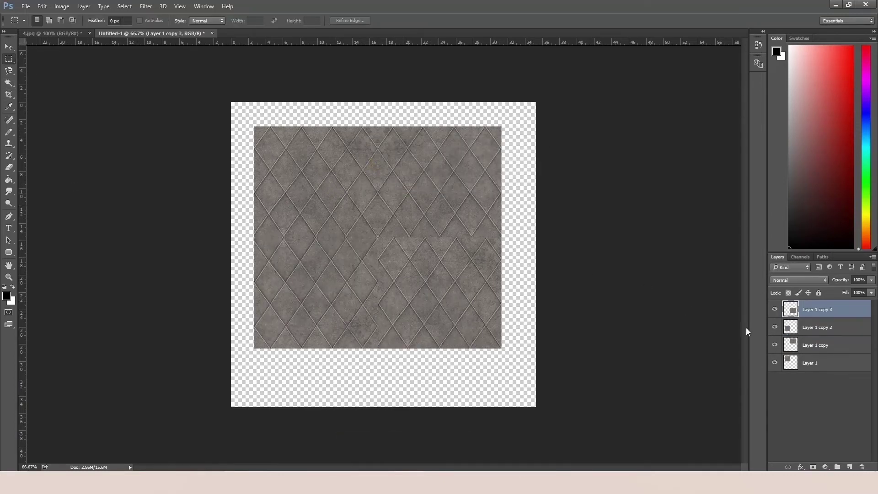
{"action": "key", "text": "ctrl+t"}
{"action": "right_click", "coordinate": [451, 271]}
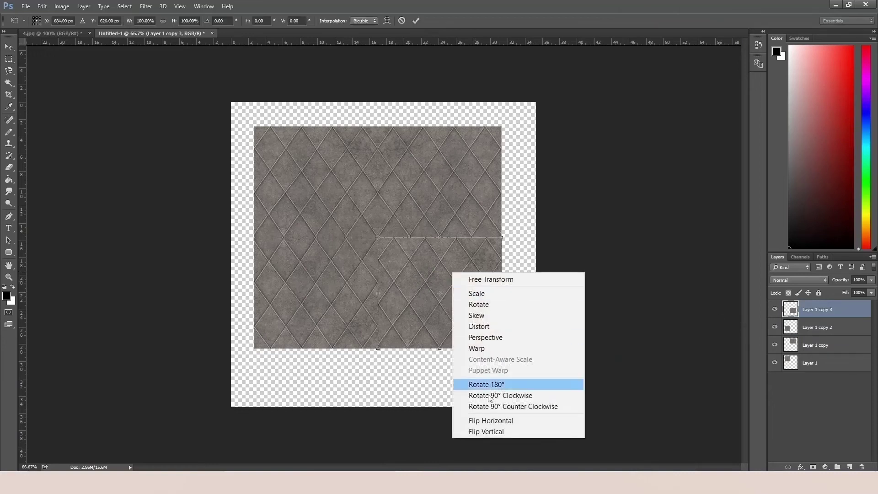
{"action": "left_click", "coordinate": [475, 420]}
{"action": "right_click", "coordinate": [451, 271]}
{"action": "left_click", "coordinate": [486, 422]}
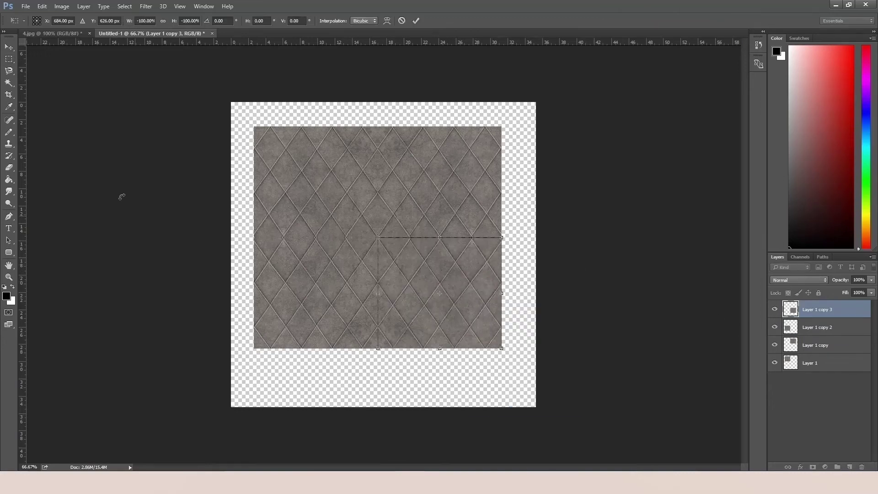
{"action": "left_click", "coordinate": [9, 58]}
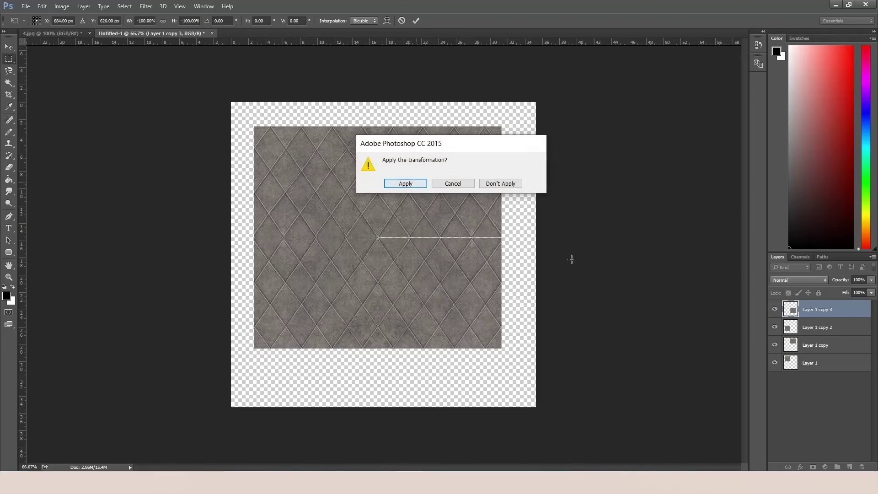
{"action": "key", "text": "Return"}
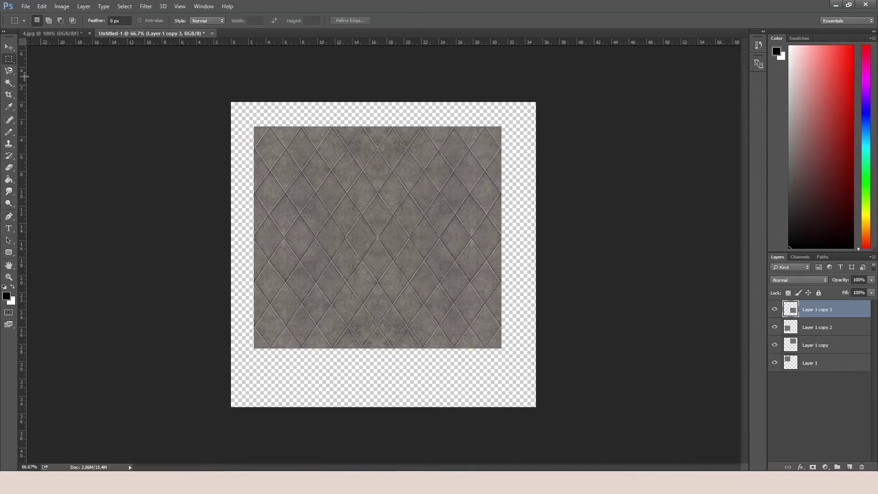
Crop the canvas to the tiled texture's edges, removing the transparent border.
{"action": "left_click", "coordinate": [9, 95]}
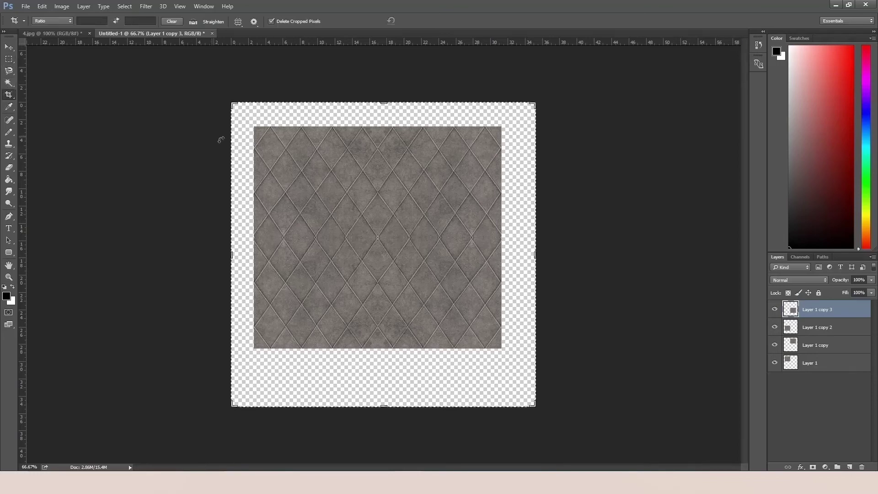
{"action": "left_click_drag", "start_coordinate": [234, 105], "coordinate": [243, 115]}
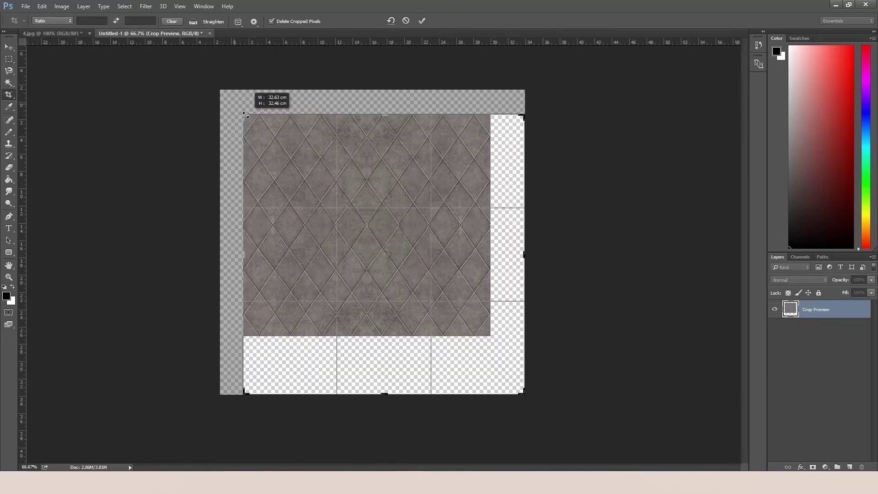
{"action": "left_click_drag", "start_coordinate": [243, 116], "coordinate": [245, 116]}
{"action": "left_click_drag", "start_coordinate": [531, 391], "coordinate": [508, 363]}
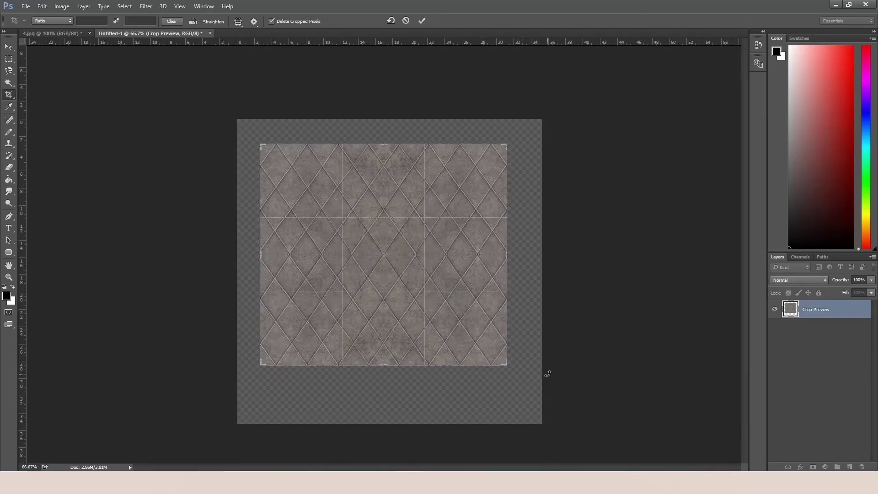
{"action": "key", "text": "Return"}
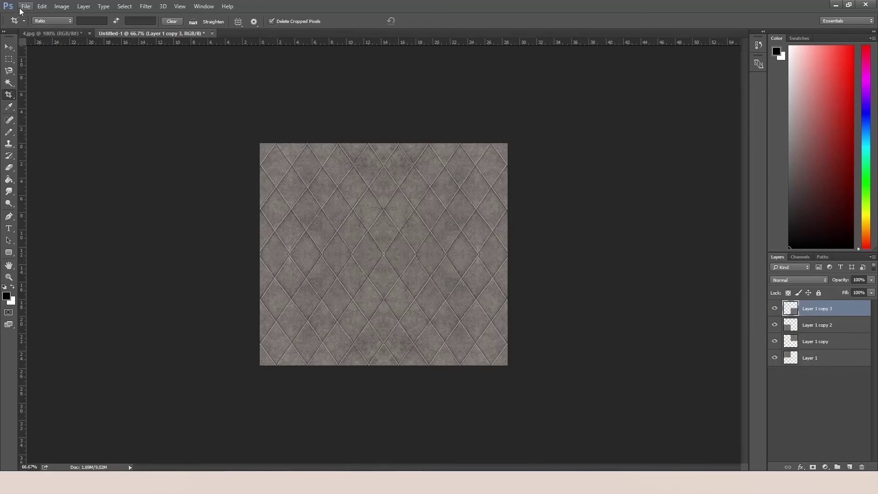
Save the texture as a JPEG named '4 Seamless', accepting the quality settings.
{"action": "left_click", "coordinate": [25, 6]}
{"action": "left_click", "coordinate": [46, 132]}
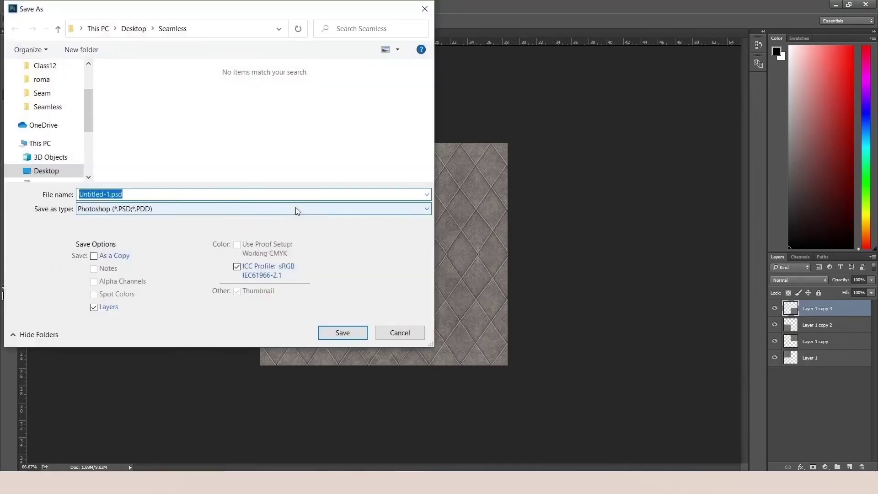
{"action": "left_click", "coordinate": [297, 210]}
{"action": "left_click", "coordinate": [173, 300]}
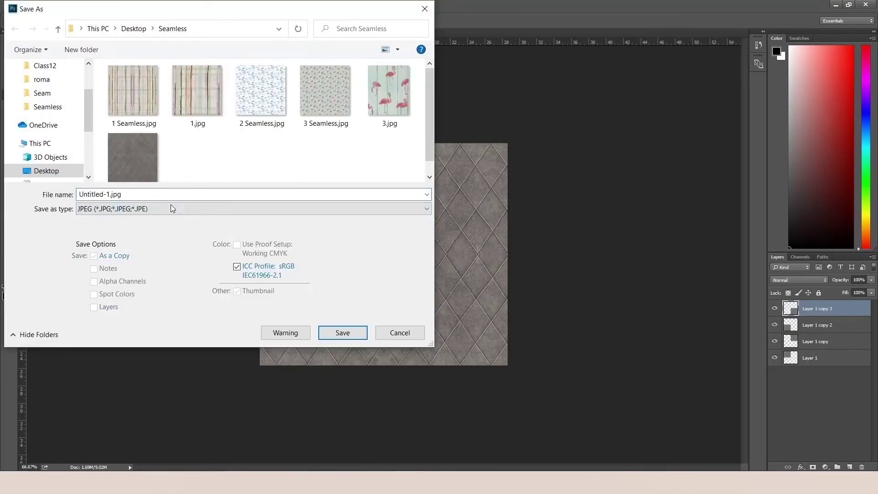
{"action": "type", "text": "4 Seamless"}
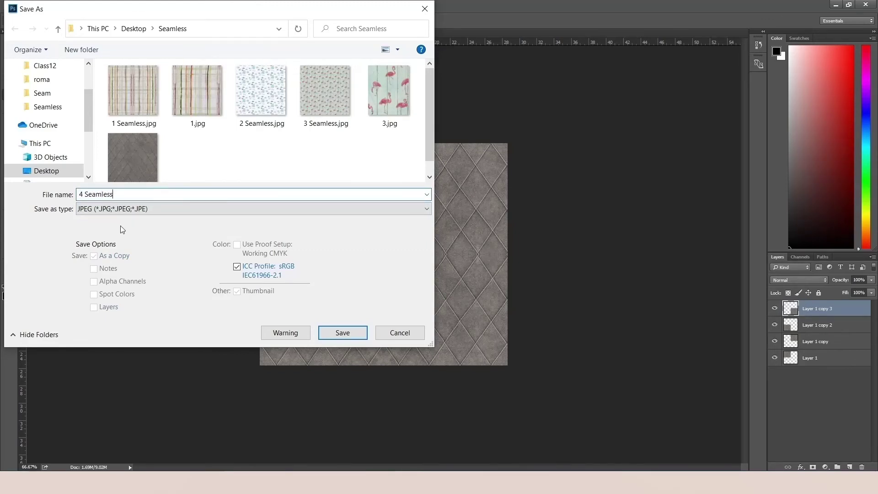
{"action": "left_click", "coordinate": [339, 333]}
{"action": "left_click", "coordinate": [505, 139]}
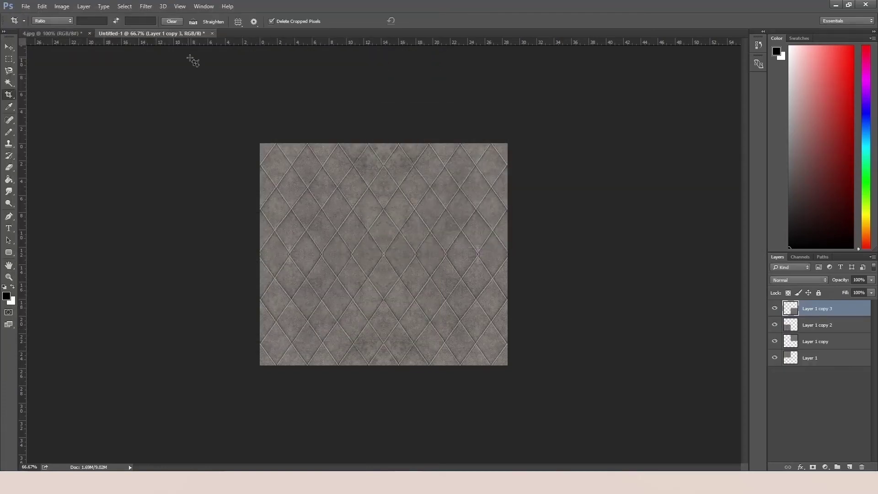
Close the untitled document and 4.jpg without saving changes.
{"action": "left_click", "coordinate": [212, 34]}
{"action": "left_click", "coordinate": [438, 186]}
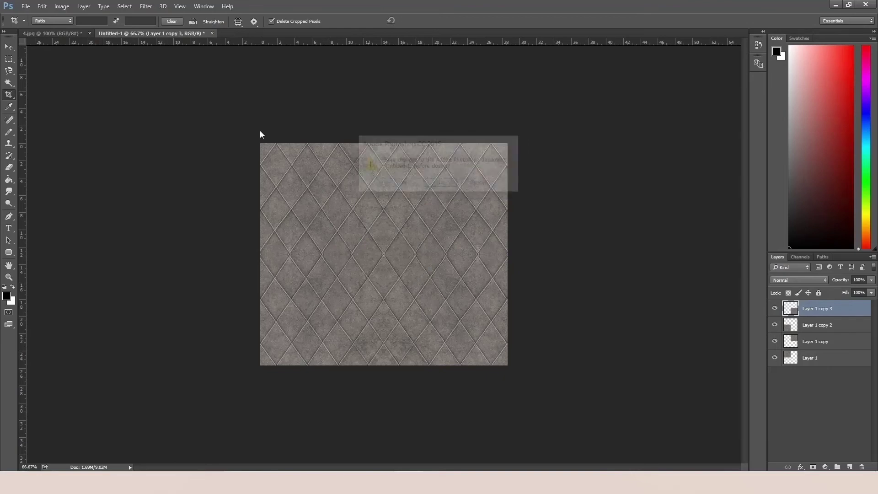
{"action": "left_click", "coordinate": [90, 32]}
{"action": "left_click", "coordinate": [439, 182]}
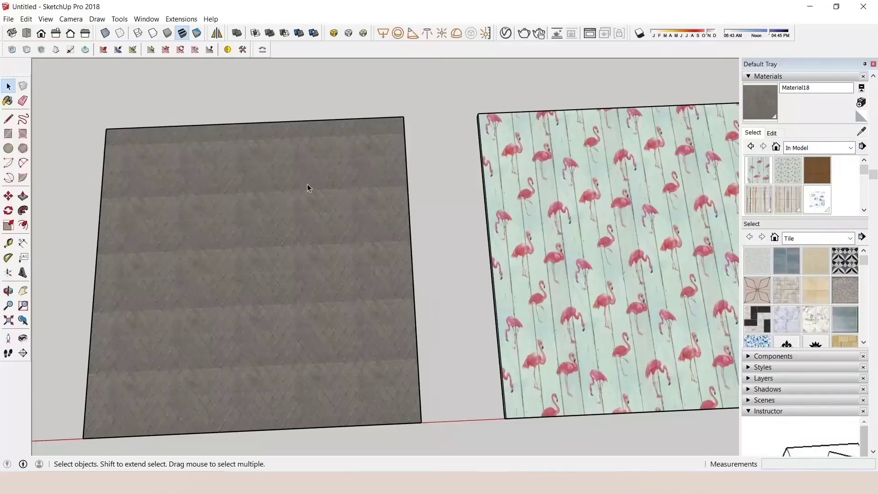
Create Material19 from 4 Seamless.jpg with a 1500 mm texture width.
{"action": "scroll", "coordinate": [308, 184], "scroll_direction": "down", "scroll_amount": 2}
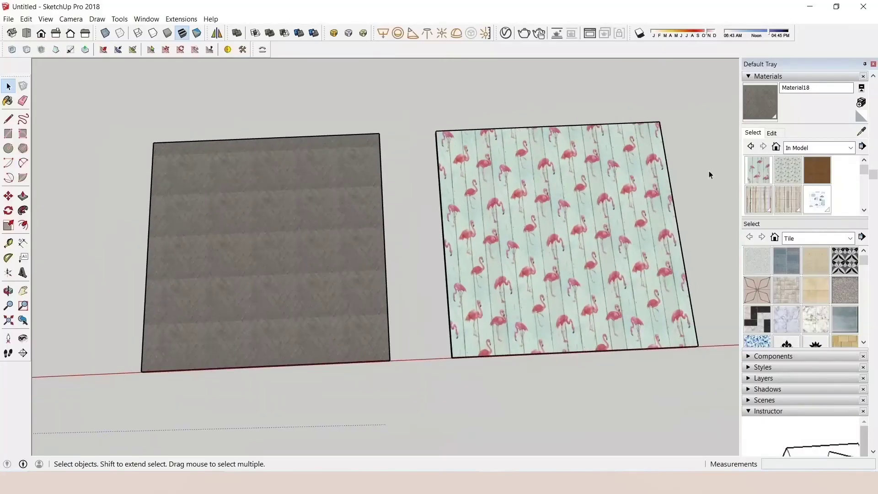
{"action": "left_click", "coordinate": [861, 102]}
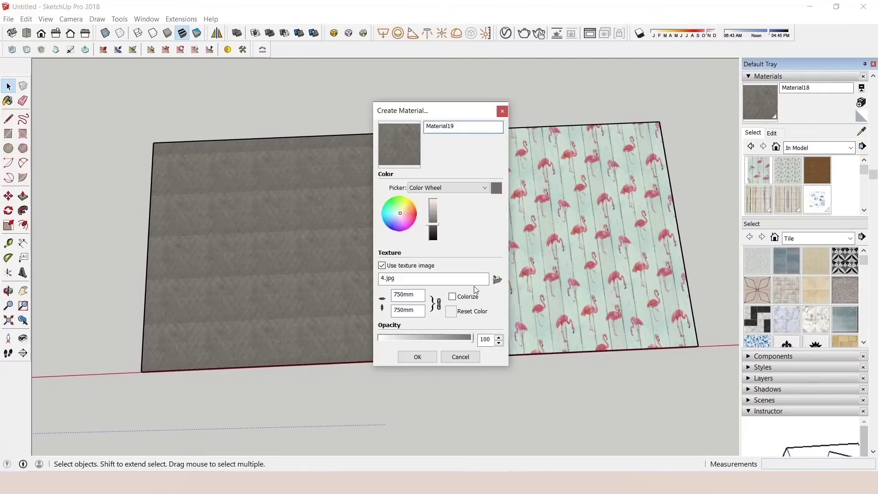
{"action": "left_click", "coordinate": [498, 280]}
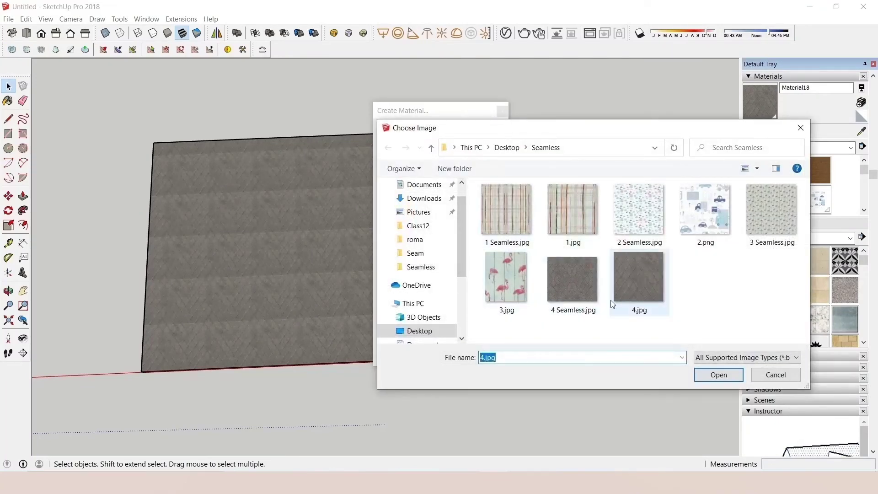
{"action": "left_click", "coordinate": [580, 285]}
{"action": "double_click", "coordinate": [580, 284]}
{"action": "double_click", "coordinate": [407, 294]}
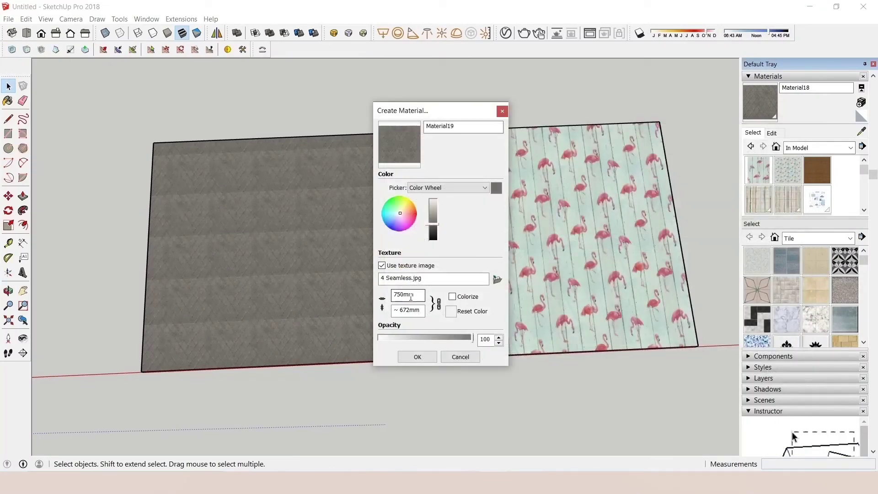
{"action": "type", "text": "1500"}
{"action": "left_click", "coordinate": [419, 357]}
{"action": "double_click", "coordinate": [552, 208]}
{"action": "left_click", "coordinate": [558, 191]}
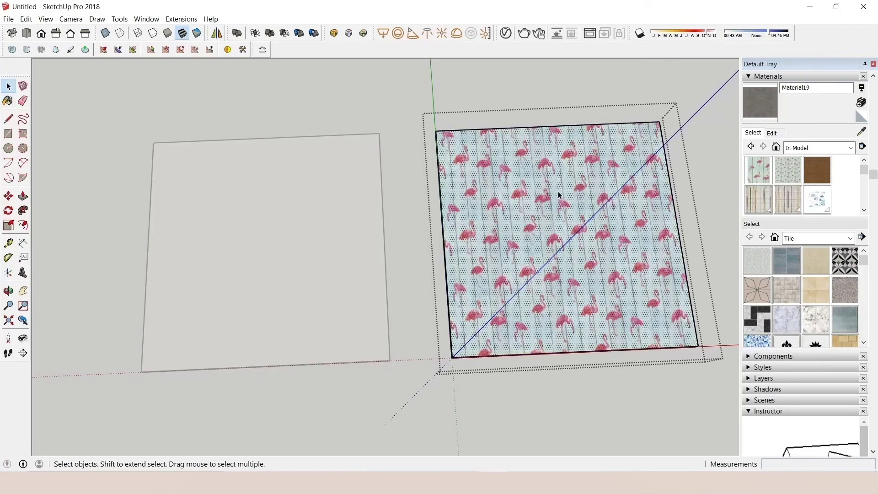
{"action": "left_click", "coordinate": [759, 108]}
{"action": "left_click", "coordinate": [555, 226]}
{"action": "key", "text": "space"}
{"action": "scroll", "coordinate": [597, 256], "scroll_direction": "up", "scroll_amount": 3}
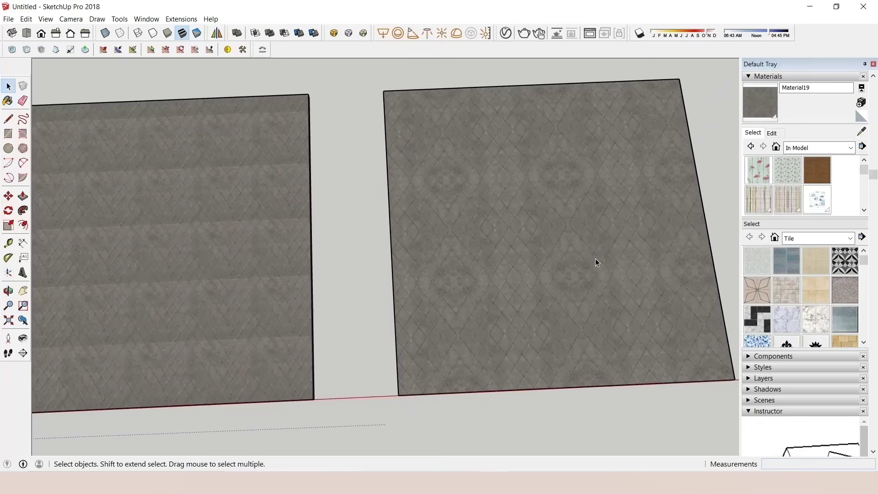
{"action": "scroll", "coordinate": [472, 297], "scroll_direction": "down", "scroll_amount": 1}
{"action": "scroll", "coordinate": [506, 276], "scroll_direction": "up", "scroll_amount": 5}
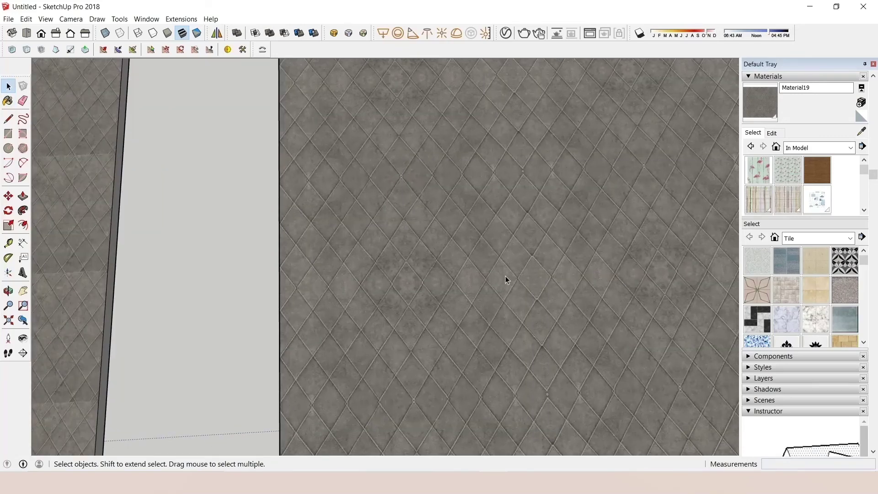
{"action": "scroll", "coordinate": [468, 267], "scroll_direction": "down", "scroll_amount": 3}
{"action": "scroll", "coordinate": [538, 171], "scroll_direction": "down", "scroll_amount": 3}
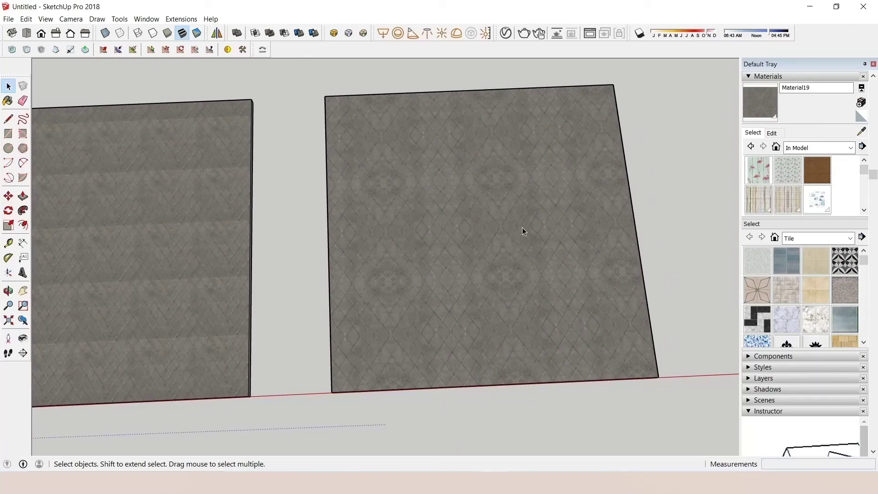
{"action": "scroll", "coordinate": [523, 227], "scroll_direction": "up", "scroll_amount": 3}
{"action": "scroll", "coordinate": [146, 186], "scroll_direction": "up", "scroll_amount": 3}
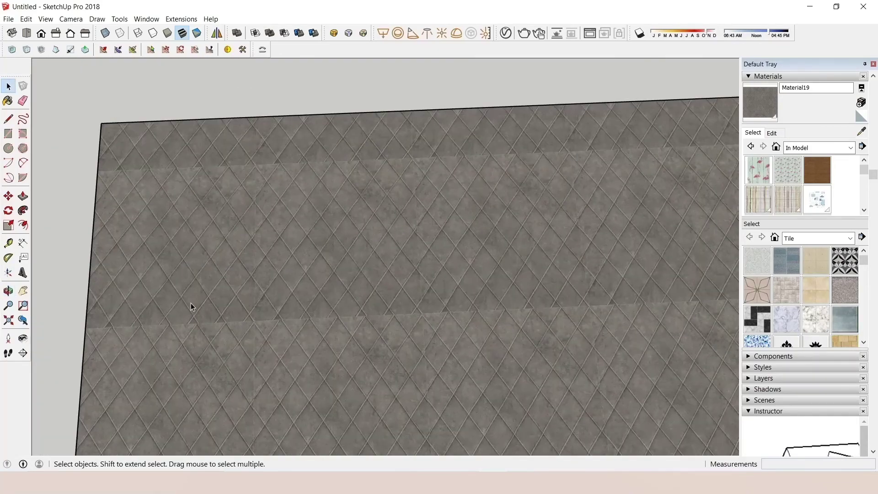
{"action": "scroll", "coordinate": [191, 307], "scroll_direction": "up", "scroll_amount": 2}
{"action": "mouse_move", "coordinate": [133, 313]}
{"action": "left_mouse_down"}
{"action": "mouse_move", "coordinate": [337, 315]}
{"action": "mouse_move", "coordinate": [280, 254]}
{"action": "mouse_move", "coordinate": [248, 158]}
{"action": "left_mouse_up"}
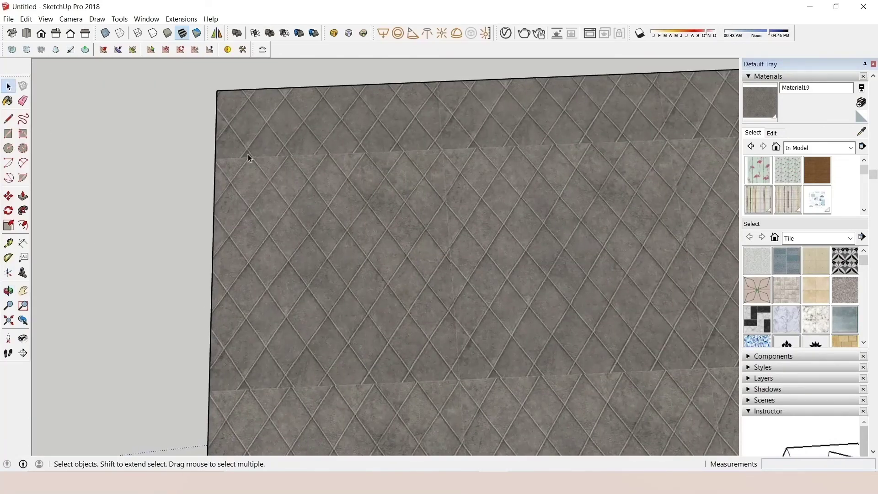
{"action": "scroll", "coordinate": [460, 151], "scroll_direction": "up", "scroll_amount": 3}
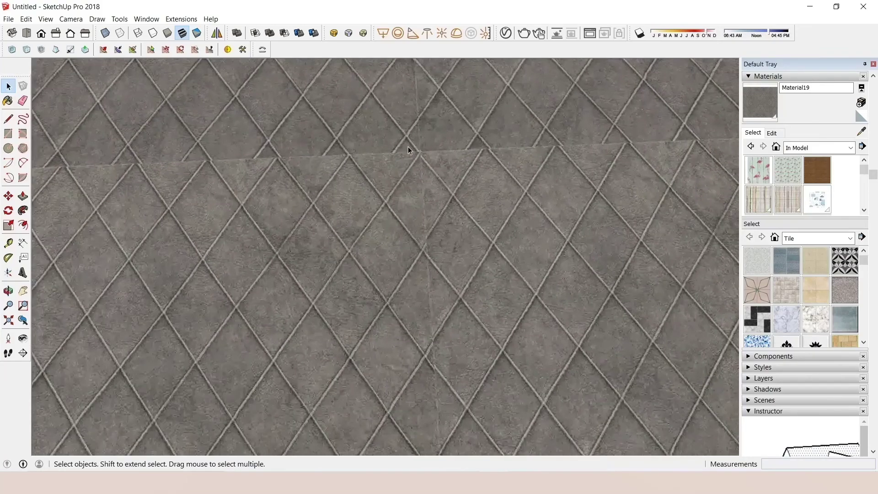
{"action": "left_click_drag", "start_coordinate": [248, 158], "coordinate": [350, 188]}
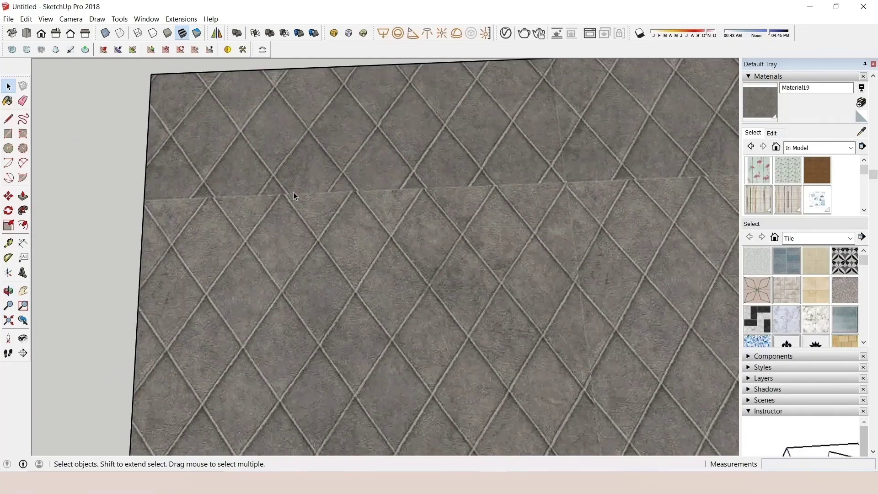
{"action": "left_click_drag", "start_coordinate": [293, 192], "coordinate": [282, 355]}
{"action": "scroll", "coordinate": [252, 342], "scroll_direction": "up", "scroll_amount": 3}
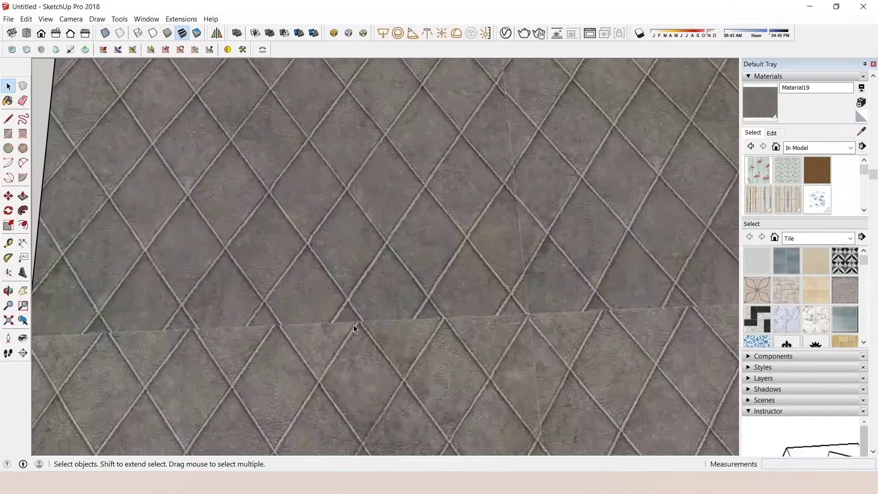
{"action": "scroll", "coordinate": [353, 325], "scroll_direction": "down", "scroll_amount": 2}
{"action": "left_click_drag", "start_coordinate": [253, 116], "coordinate": [257, 196]}
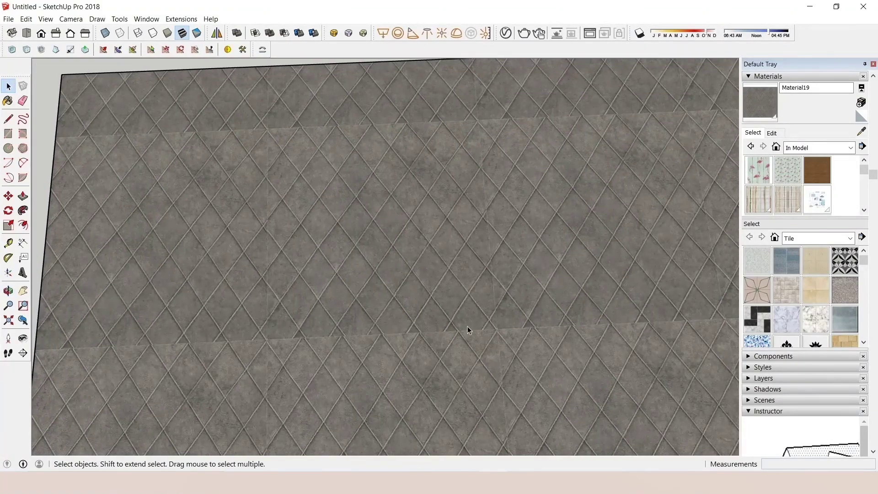
{"action": "scroll", "coordinate": [345, 243], "scroll_direction": "down", "scroll_amount": 2}
{"action": "left_click_drag", "start_coordinate": [345, 243], "coordinate": [438, 288]}
{"action": "scroll", "coordinate": [497, 283], "scroll_direction": "up", "scroll_amount": 2}
{"action": "scroll", "coordinate": [505, 256], "scroll_direction": "down", "scroll_amount": 3}
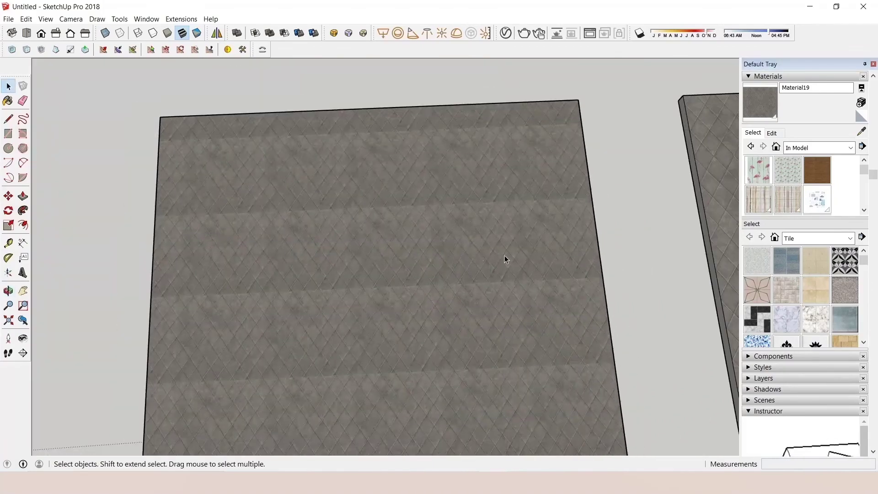
{"action": "left_click_drag", "start_coordinate": [504, 255], "coordinate": [226, 294]}
{"action": "scroll", "coordinate": [580, 150], "scroll_direction": "up", "scroll_amount": 3}
{"action": "mouse_move", "coordinate": [580, 150]}
{"action": "left_mouse_down"}
{"action": "mouse_move", "coordinate": [446, 202]}
{"action": "mouse_move", "coordinate": [471, 241]}
{"action": "left_mouse_up"}
{"action": "scroll", "coordinate": [446, 201], "scroll_direction": "down", "scroll_amount": 2}
{"action": "scroll", "coordinate": [471, 224], "scroll_direction": "up", "scroll_amount": 2}
{"action": "scroll", "coordinate": [471, 220], "scroll_direction": "up", "scroll_amount": 2}
{"action": "scroll", "coordinate": [346, 172], "scroll_direction": "down", "scroll_amount": 3}
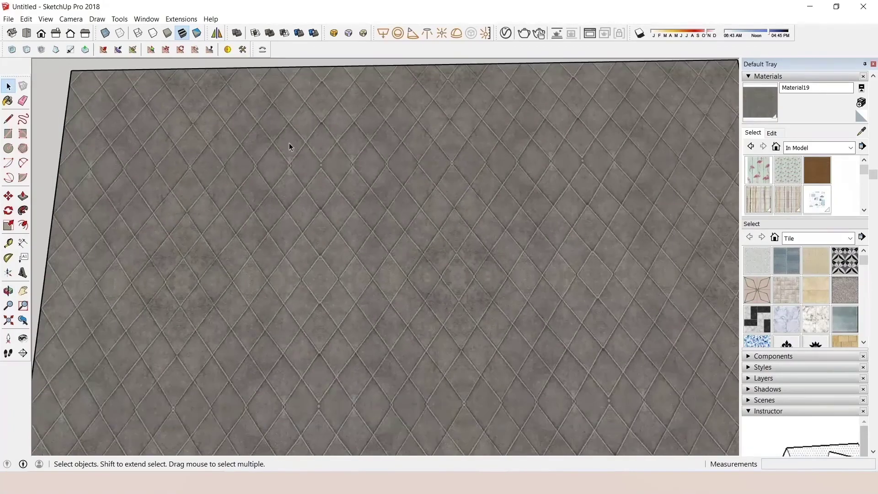
{"action": "scroll", "coordinate": [306, 254], "scroll_direction": "down", "scroll_amount": 2}
{"action": "scroll", "coordinate": [216, 236], "scroll_direction": "up", "scroll_amount": 2}
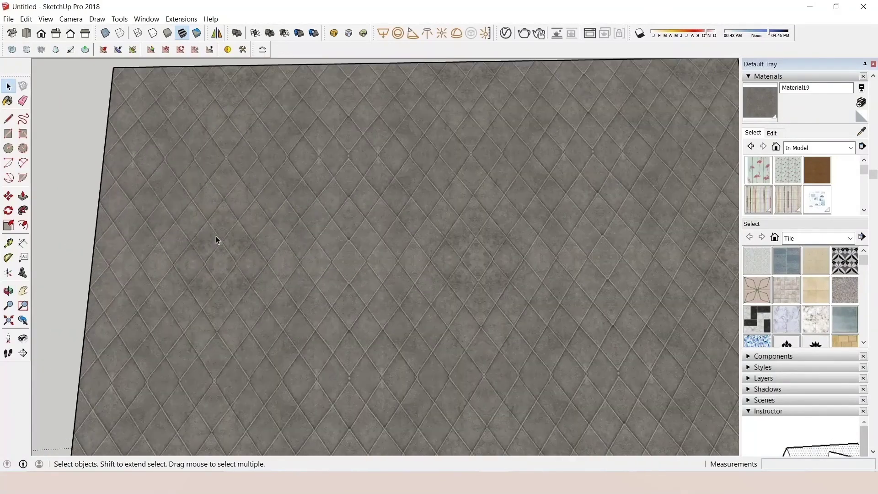
{"action": "scroll", "coordinate": [533, 273], "scroll_direction": "down", "scroll_amount": 3}
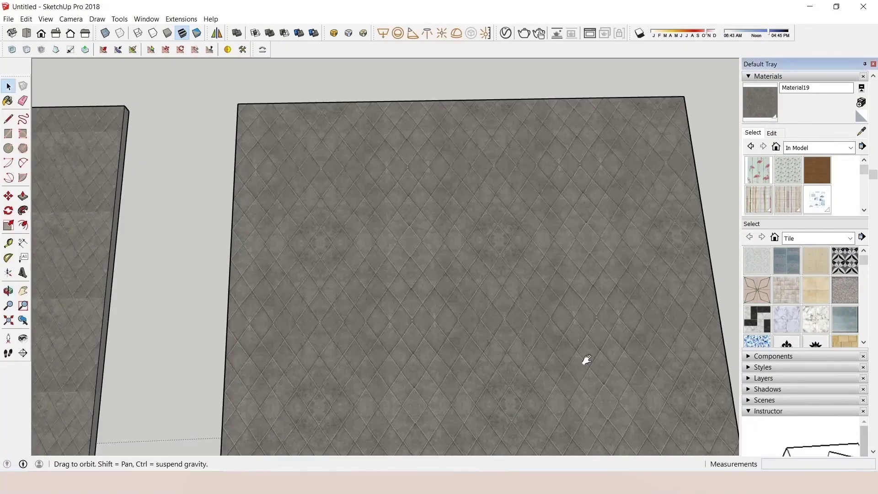
{"action": "left_click_drag", "start_coordinate": [585, 358], "coordinate": [495, 183]}
{"action": "scroll", "coordinate": [261, 290], "scroll_direction": "up", "scroll_amount": 3}
{"action": "scroll", "coordinate": [259, 288], "scroll_direction": "down", "scroll_amount": 3}
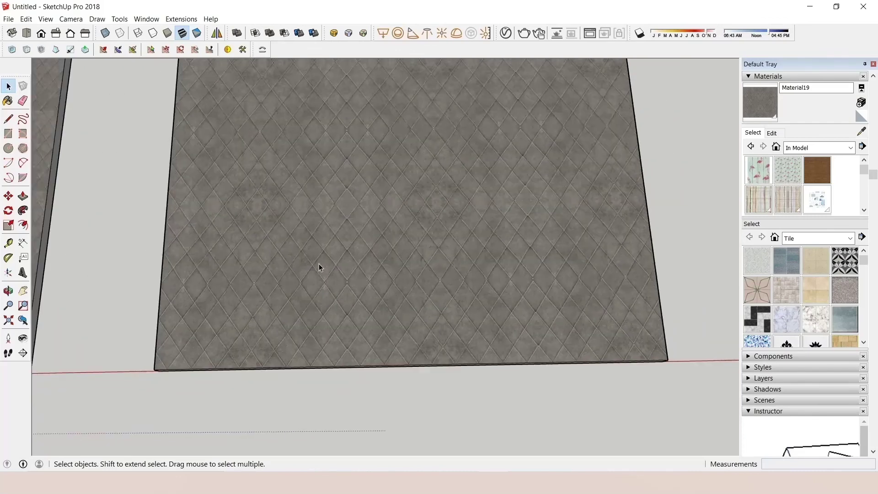
{"action": "scroll", "coordinate": [319, 267], "scroll_direction": "down", "scroll_amount": 2}
{"action": "scroll", "coordinate": [322, 177], "scroll_direction": "down", "scroll_amount": 2}
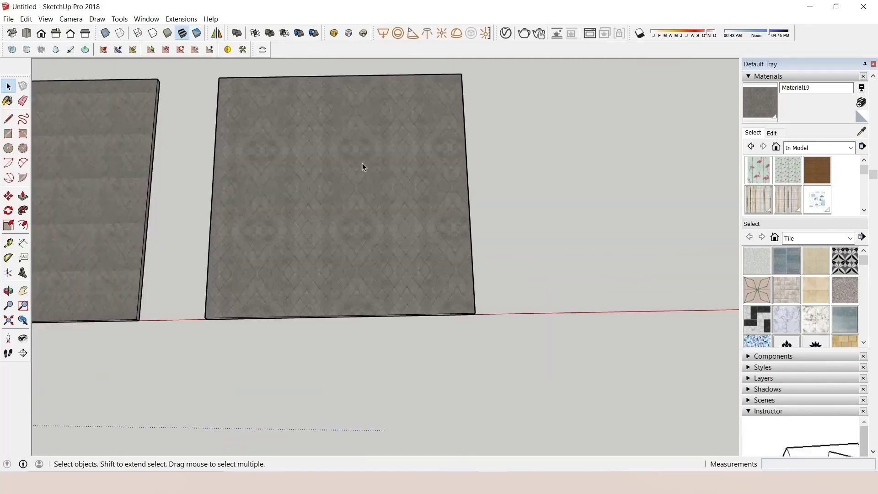
{"action": "left_click_drag", "start_coordinate": [362, 162], "coordinate": [347, 237]}
Push/pull the grey diamond slab's side face far outward to lengthen it.
{"action": "scroll", "coordinate": [370, 243], "scroll_direction": "up", "scroll_amount": 2}
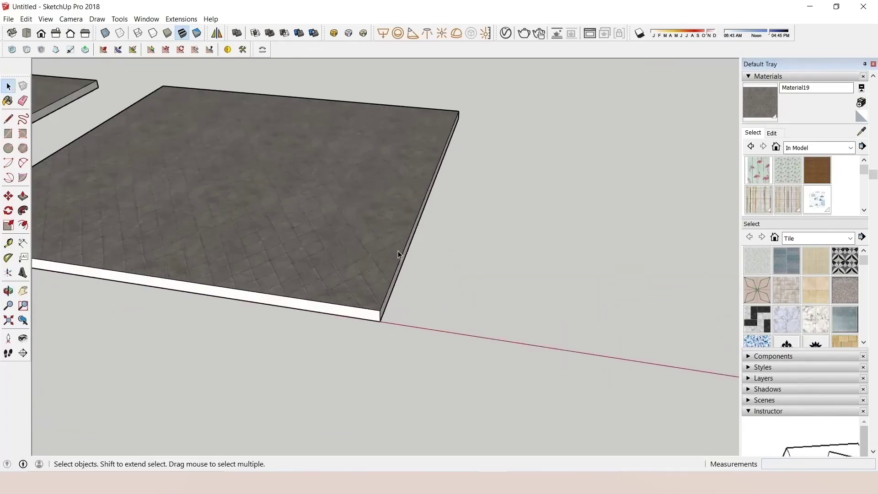
{"action": "key", "text": "p"}
{"action": "left_click", "coordinate": [399, 259]}
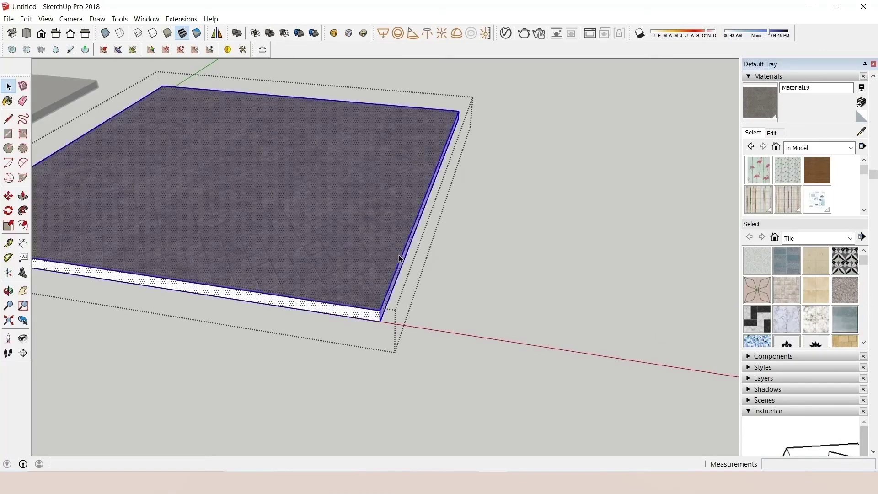
{"action": "key", "text": "p"}
{"action": "left_click_drag", "start_coordinate": [400, 259], "coordinate": [600, 295]}
{"action": "scroll", "coordinate": [476, 270], "scroll_direction": "down", "scroll_amount": 3}
{"action": "left_click", "coordinate": [600, 295]}
{"action": "scroll", "coordinate": [567, 421], "scroll_direction": "up", "scroll_amount": 2}
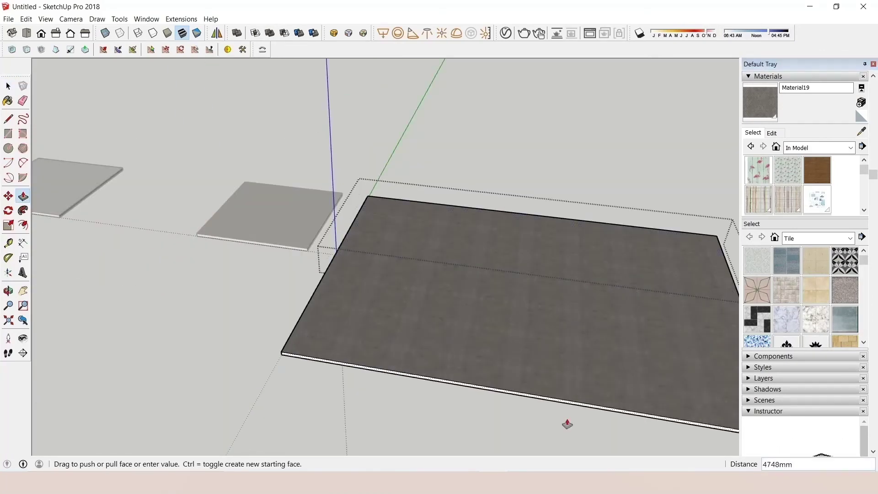
{"action": "key", "text": "space"}
{"action": "scroll", "coordinate": [513, 303], "scroll_direction": "up", "scroll_amount": 3}
Orbit and zoom to inspect the extended diamond-tiled slab.
{"action": "key", "text": "o"}
{"action": "left_click_drag", "start_coordinate": [419, 221], "coordinate": [502, 351]}
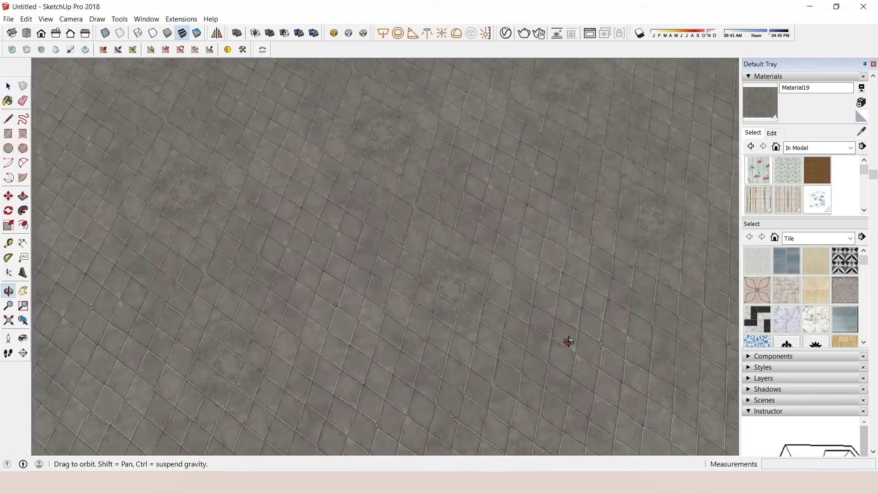
{"action": "key", "text": "space"}
{"action": "scroll", "coordinate": [455, 268], "scroll_direction": "up", "scroll_amount": 2}
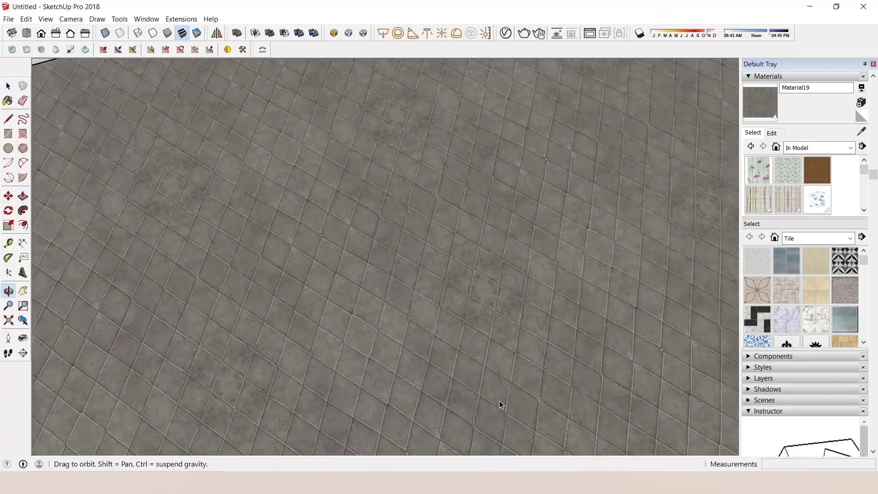
{"action": "scroll", "coordinate": [499, 401], "scroll_direction": "down", "scroll_amount": 3}
{"action": "scroll", "coordinate": [432, 324], "scroll_direction": "down", "scroll_amount": 3}
{"action": "scroll", "coordinate": [443, 193], "scroll_direction": "down", "scroll_amount": 4}
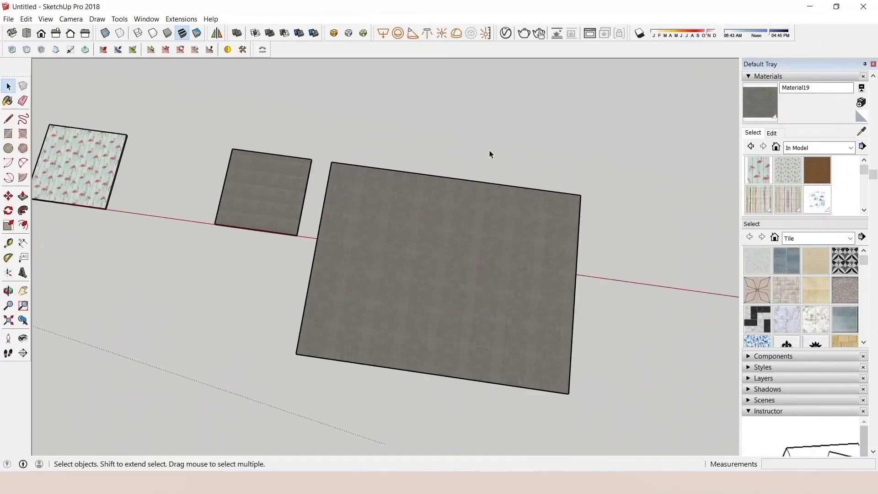
{"action": "scroll", "coordinate": [490, 150], "scroll_direction": "down", "scroll_amount": 3}
Show the Seamless texture folder in File Explorer, then return to SketchUp.
{"action": "left_click", "coordinate": [275, 437]}
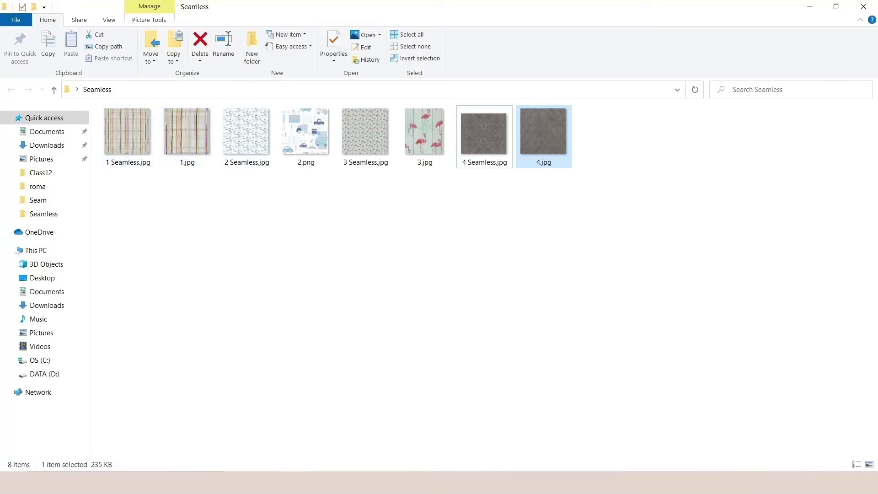
{"action": "key", "text": "alt+Tab"}
Zoom in and back out on the row of textured squares.
{"action": "scroll", "coordinate": [244, 184], "scroll_direction": "up", "scroll_amount": 3}
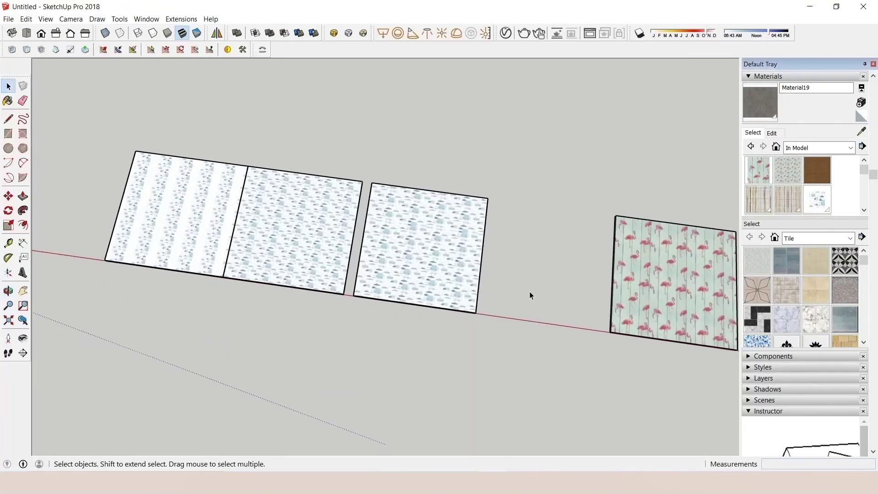
{"action": "scroll", "coordinate": [274, 212], "scroll_direction": "up", "scroll_amount": 3}
{"action": "scroll", "coordinate": [660, 219], "scroll_direction": "up", "scroll_amount": 3}
{"action": "scroll", "coordinate": [314, 232], "scroll_direction": "down", "scroll_amount": 3}
{"action": "scroll", "coordinate": [169, 177], "scroll_direction": "up", "scroll_amount": 3}
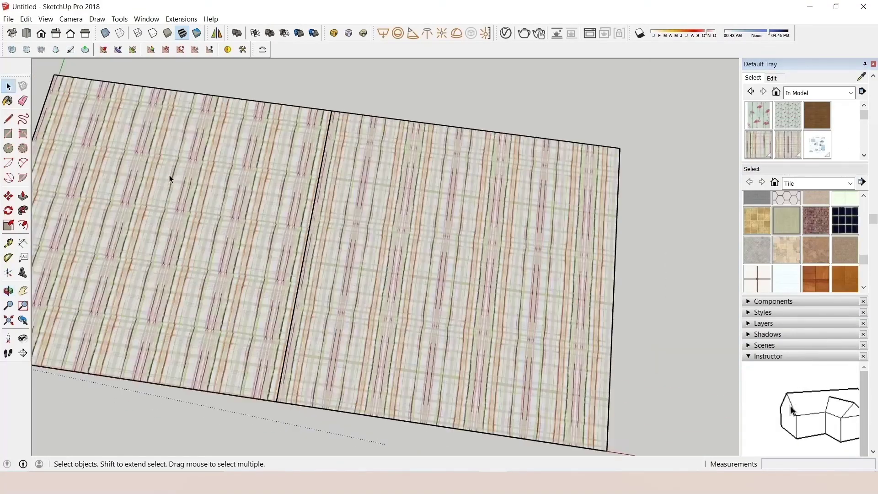
{"action": "scroll", "coordinate": [487, 240], "scroll_direction": "down", "scroll_amount": 2}
{"action": "scroll", "coordinate": [365, 185], "scroll_direction": "up", "scroll_amount": 3}
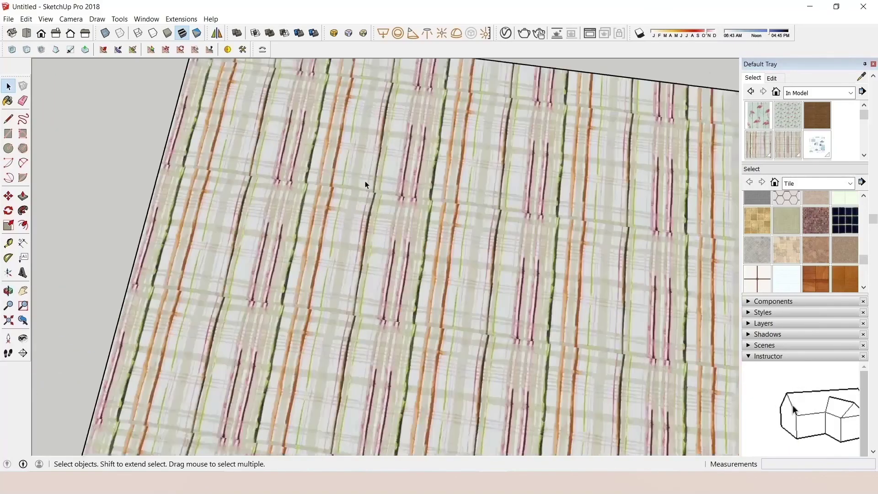
{"action": "scroll", "coordinate": [320, 192], "scroll_direction": "down", "scroll_amount": 2}
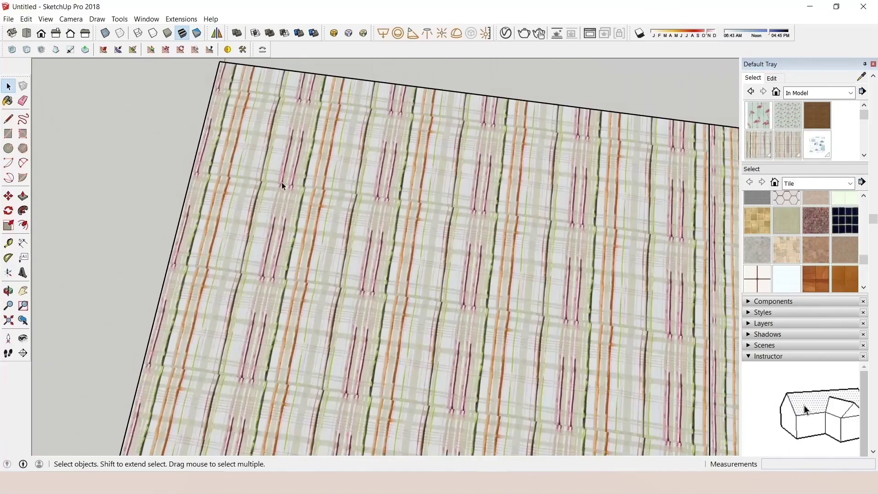
{"action": "scroll", "coordinate": [293, 186], "scroll_direction": "down", "scroll_amount": 2}
{"action": "scroll", "coordinate": [320, 189], "scroll_direction": "down", "scroll_amount": 2}
{"action": "scroll", "coordinate": [320, 233], "scroll_direction": "down", "scroll_amount": 2}
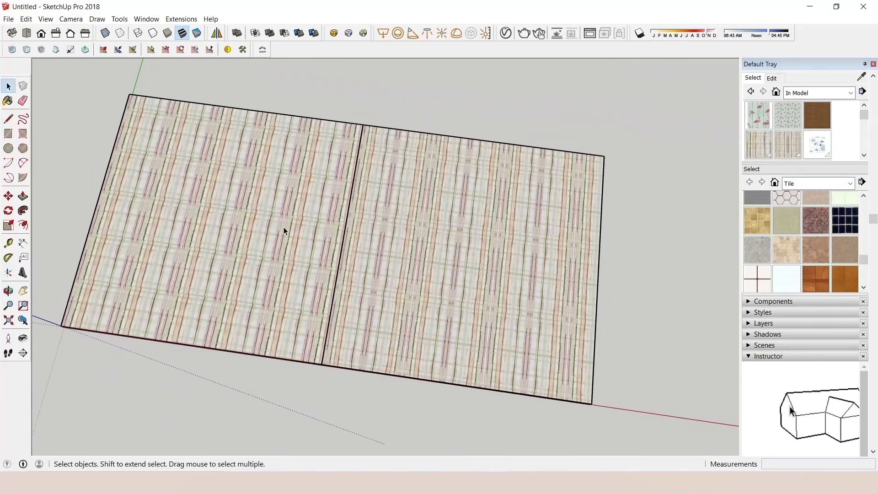
{"action": "scroll", "coordinate": [320, 236], "scroll_direction": "down", "scroll_amount": 2}
{"action": "scroll", "coordinate": [348, 228], "scroll_direction": "down", "scroll_amount": 2}
{"action": "scroll", "coordinate": [389, 238], "scroll_direction": "down", "scroll_amount": 2}
Pan and orbit to centre the flamingo squares and reveal the large grey slabs.
{"action": "mouse_move", "coordinate": [453, 264]}
{"action": "left_mouse_down"}
{"action": "mouse_move", "coordinate": [259, 269]}
{"action": "mouse_move", "coordinate": [357, 237]}
{"action": "left_mouse_up"}
{"action": "scroll", "coordinate": [59, 147], "scroll_direction": "down", "scroll_amount": 2}
{"action": "scroll", "coordinate": [268, 243], "scroll_direction": "up", "scroll_amount": 1}
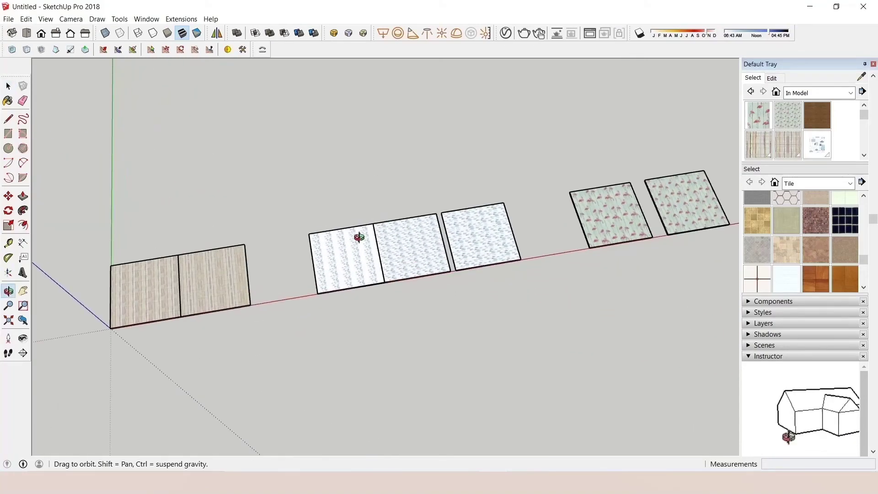
{"action": "key", "text": "space"}
{"action": "scroll", "coordinate": [529, 221], "scroll_direction": "up", "scroll_amount": 2}
{"action": "left_click_drag", "start_coordinate": [530, 221], "coordinate": [411, 220]}
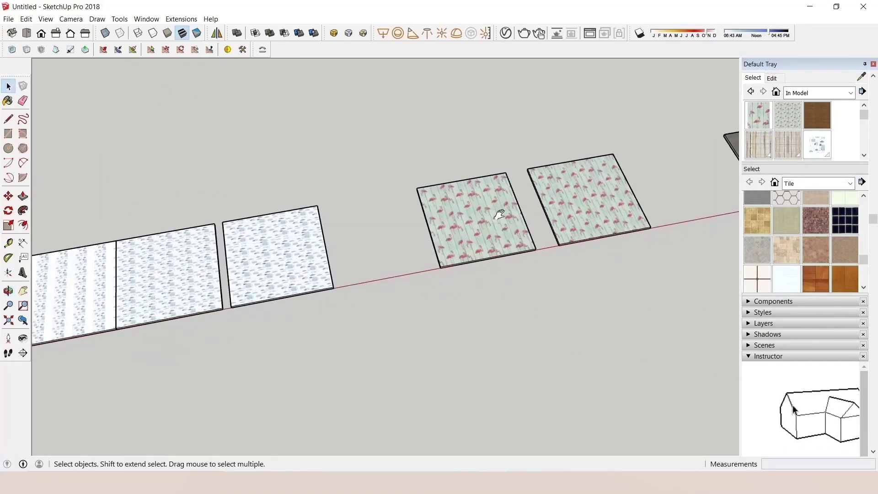
{"action": "scroll", "coordinate": [499, 214], "scroll_direction": "down", "scroll_amount": 3}
{"action": "key", "text": "o"}
{"action": "left_click_drag", "start_coordinate": [500, 214], "coordinate": [421, 241]}
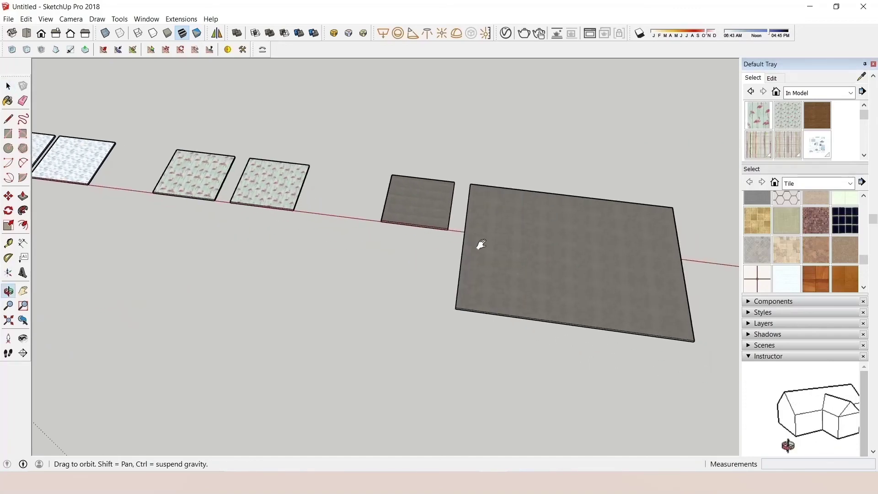
{"action": "mouse_move", "coordinate": [462, 205]}
{"action": "left_mouse_down"}
{"action": "mouse_move", "coordinate": [402, 230]}
{"action": "mouse_move", "coordinate": [434, 232]}
{"action": "left_mouse_up"}
{"action": "key", "text": "space"}
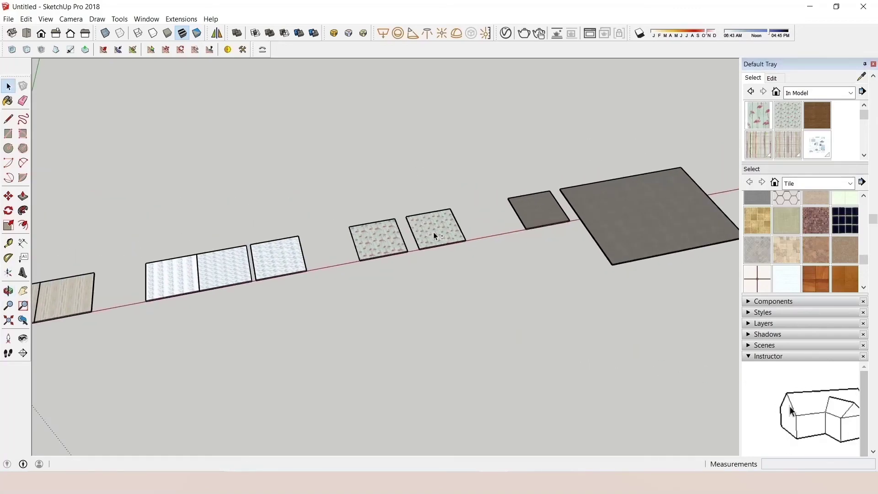
Close the Default Tray and orbit until the full row and origin are visible.
{"action": "left_click", "coordinate": [872, 66]}
{"action": "key", "text": "o"}
{"action": "mouse_move", "coordinate": [572, 199]}
{"action": "left_mouse_down"}
{"action": "mouse_move", "coordinate": [595, 242]}
{"action": "mouse_move", "coordinate": [556, 291]}
{"action": "mouse_move", "coordinate": [562, 314]}
{"action": "left_mouse_up"}
{"action": "key", "text": "space"}
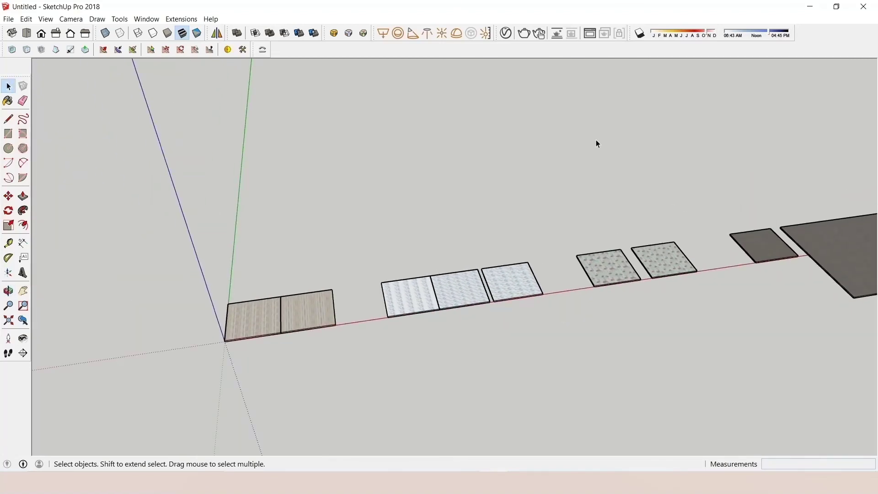
{"action": "key", "text": "o"}
{"action": "left_click_drag", "start_coordinate": [626, 288], "coordinate": [613, 334]}
{"action": "key", "text": "space"}
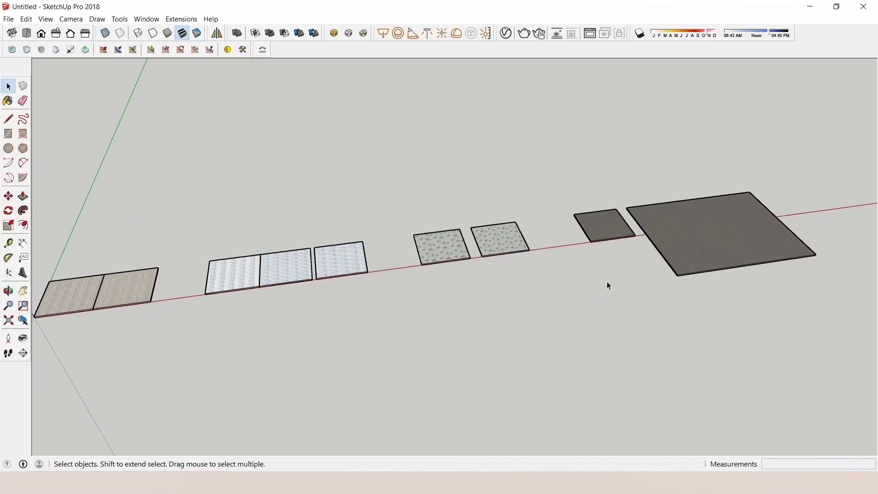
{"action": "key", "text": "o"}
{"action": "mouse_move", "coordinate": [602, 298]}
{"action": "left_mouse_down"}
{"action": "mouse_move", "coordinate": [534, 328]}
{"action": "mouse_move", "coordinate": [534, 303]}
{"action": "left_mouse_up"}
{"action": "key", "text": "space"}
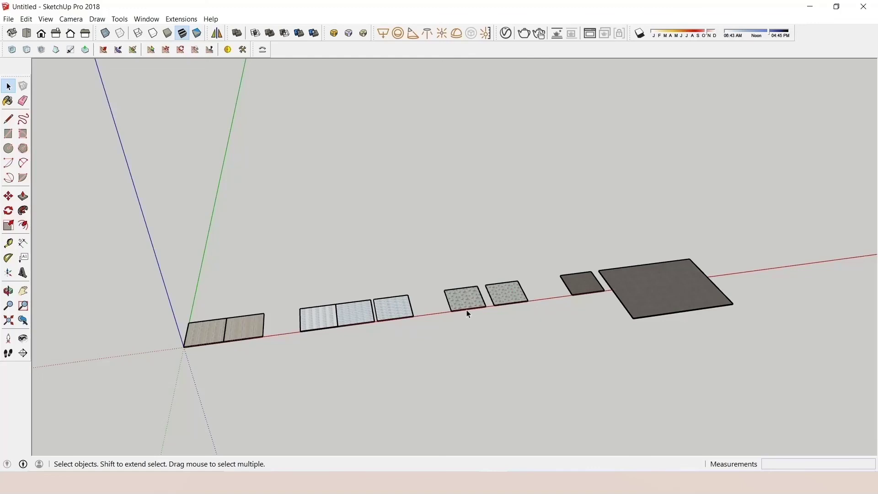
{"action": "scroll", "coordinate": [414, 316], "scroll_direction": "down", "scroll_amount": 1}
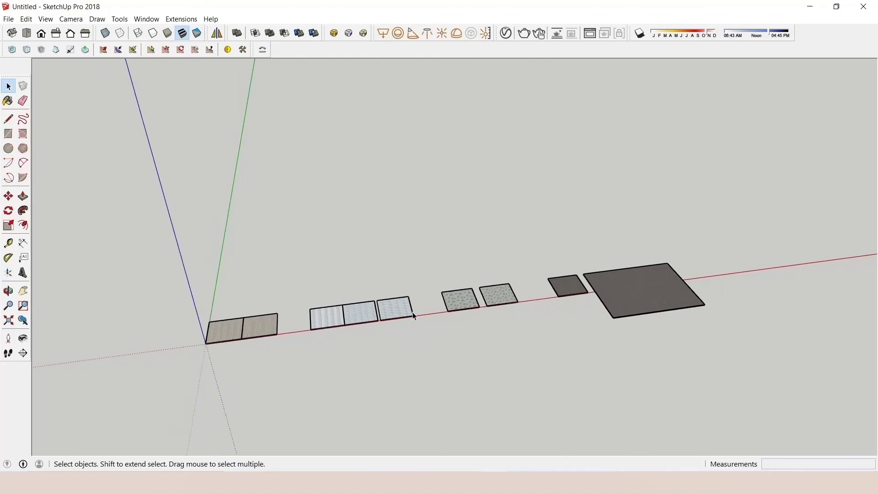